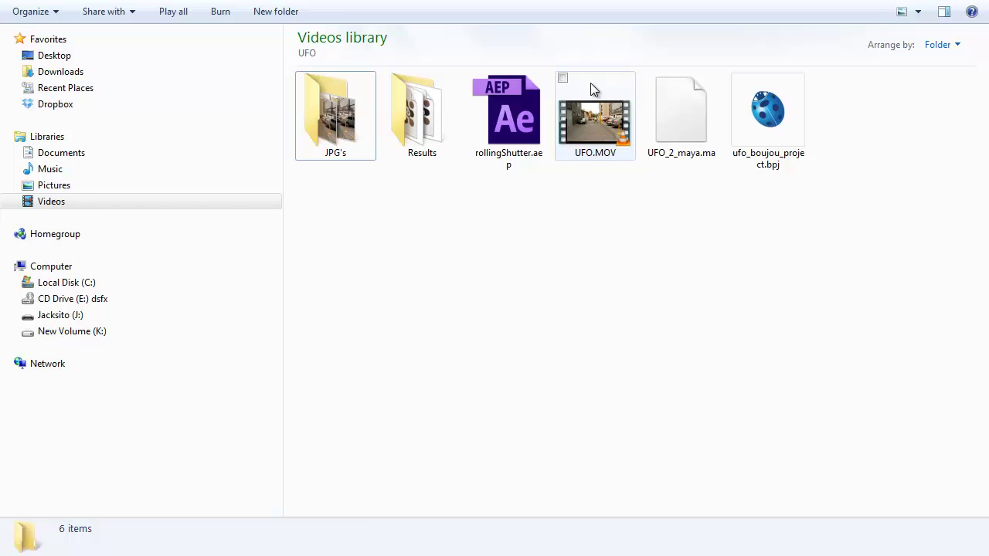
Step: Select the UFO.MOV clip in the UFO videos folder and check its file details
click(606, 142)
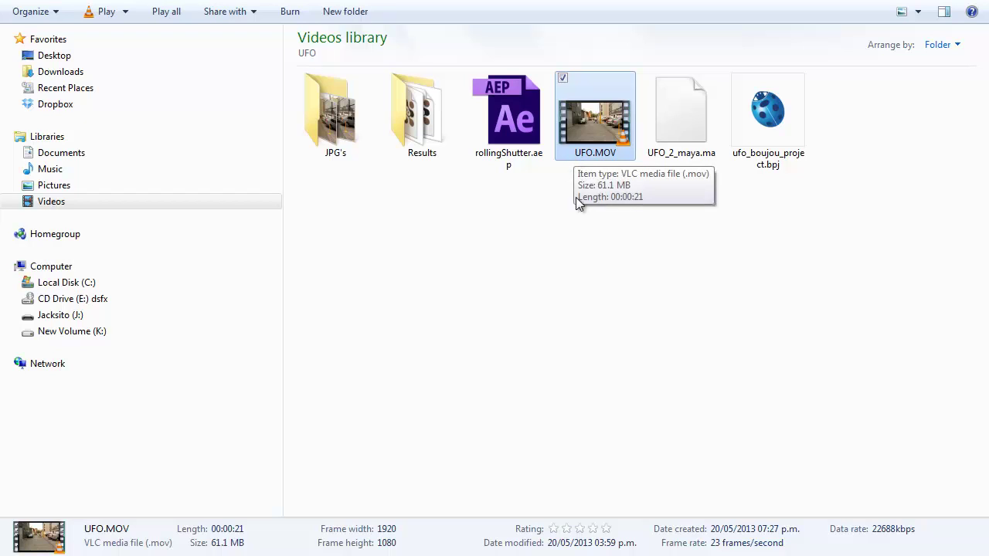
click(602, 165)
click(605, 134)
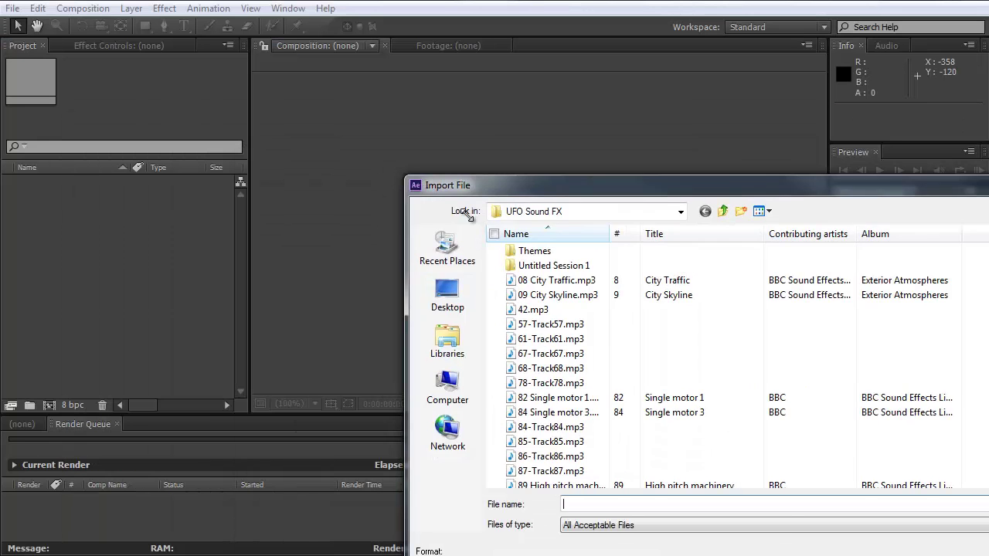
Step: In After Effects, import UFO.MOV as footage from the Nikon/UFO folder of the Videos library
drag(511, 179, 166, 32)
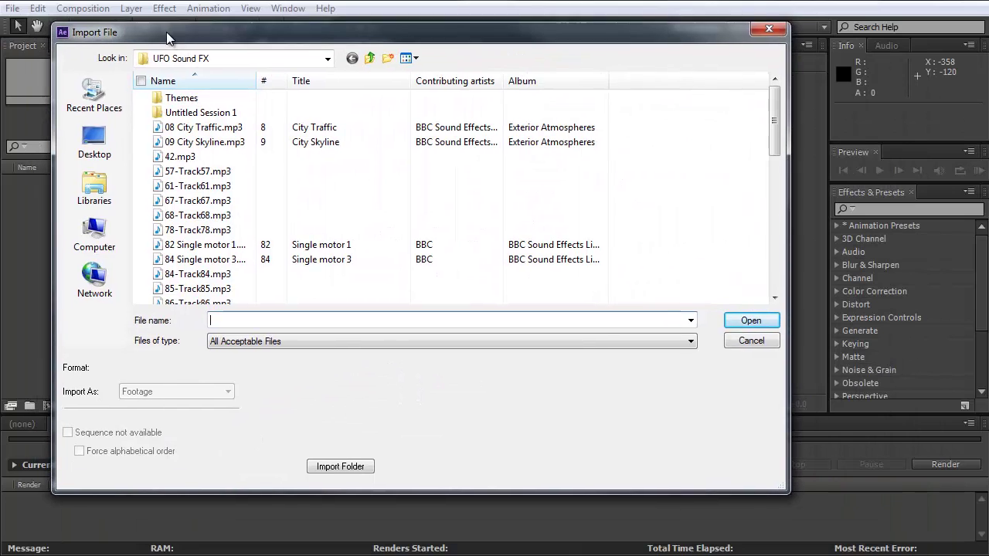
click(94, 187)
double_click(203, 147)
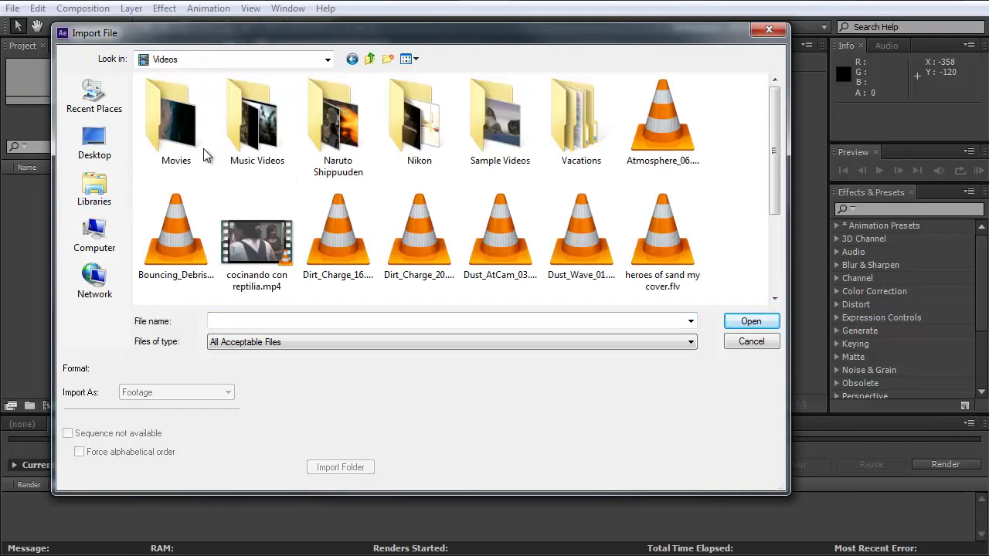
double_click(427, 135)
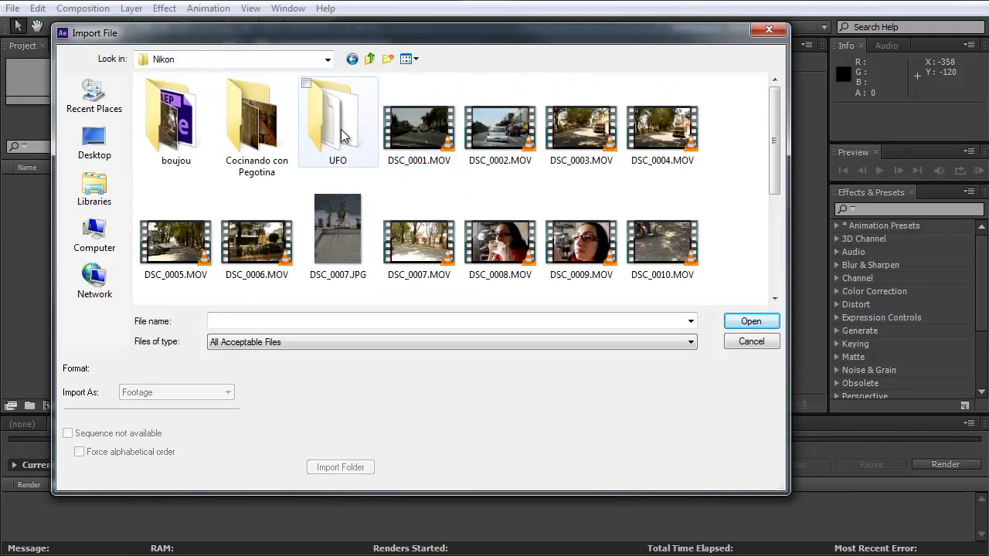
double_click(344, 136)
double_click(421, 127)
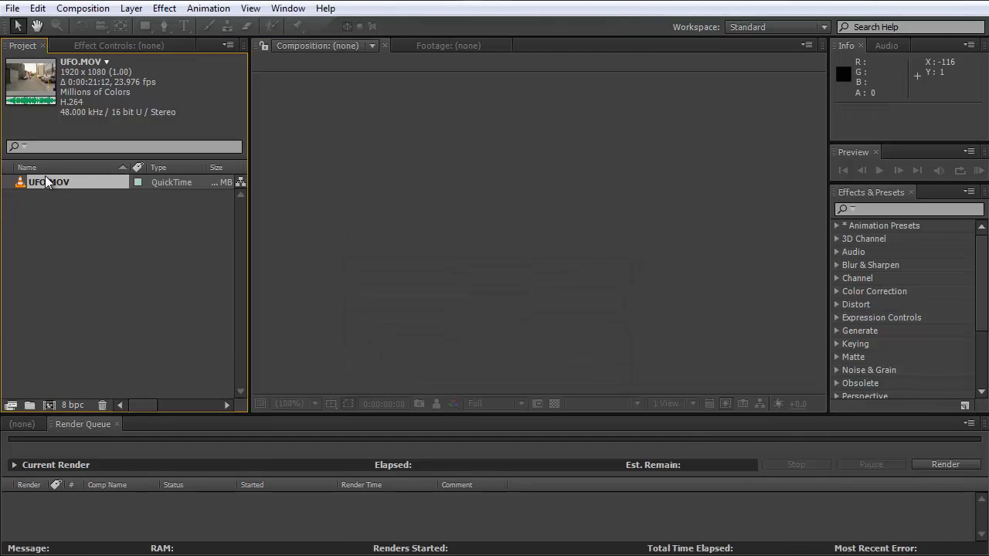
Step: Create a composition from the UFO.MOV footage and add it to the render queue
drag(48, 183, 48, 403)
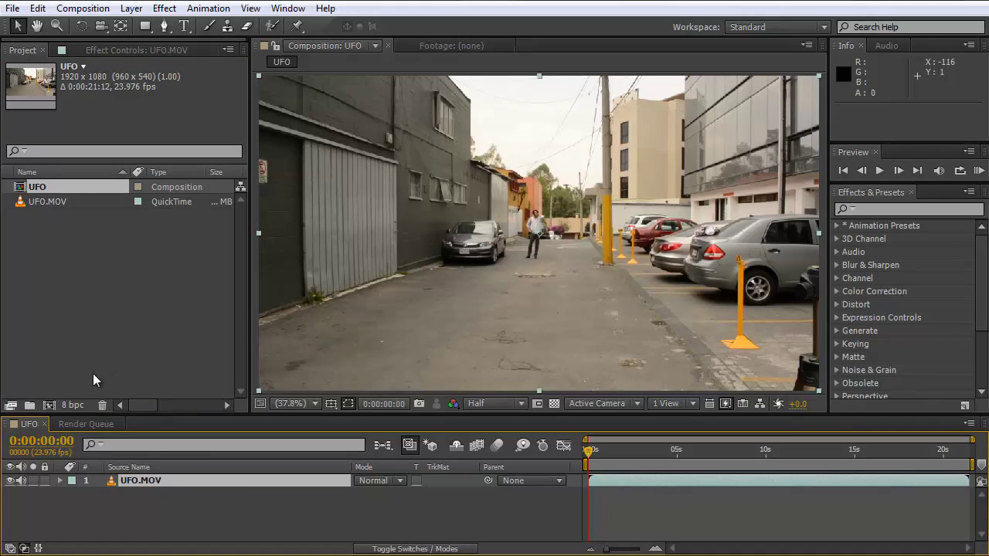
click(39, 187)
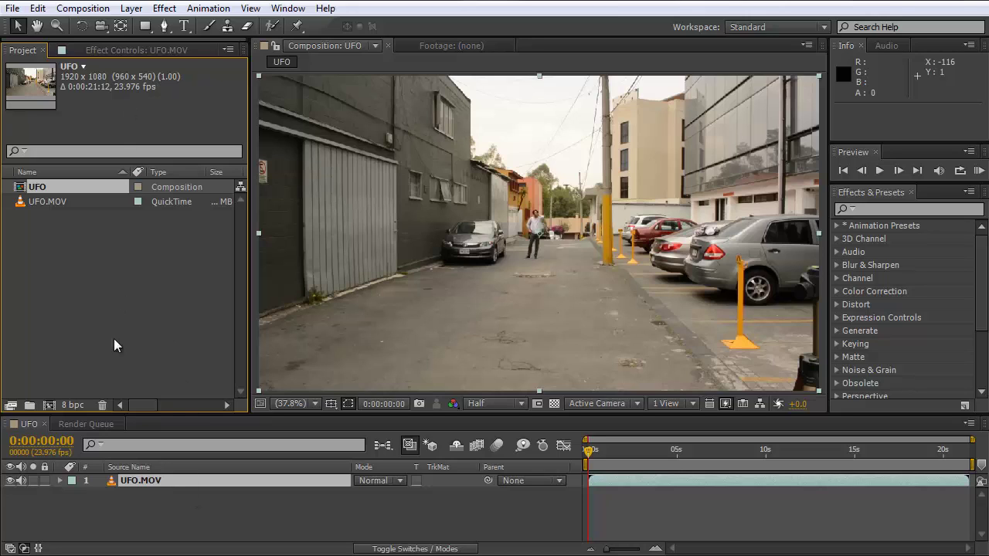
click(156, 480)
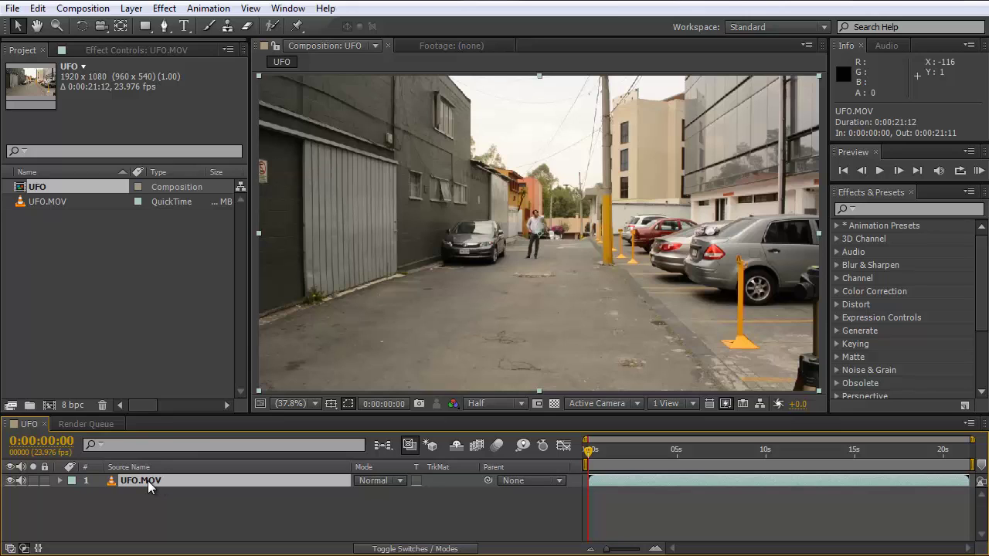
key(ctrl+m)
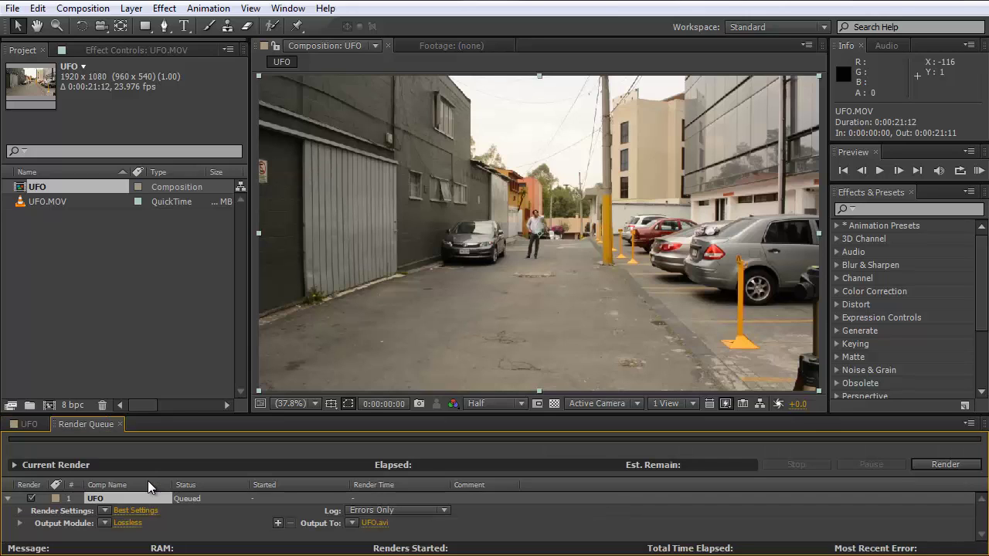
Step: Configure the UFO render's output module as a JPEG Sequence with quality 10 (Maximum)
click(127, 524)
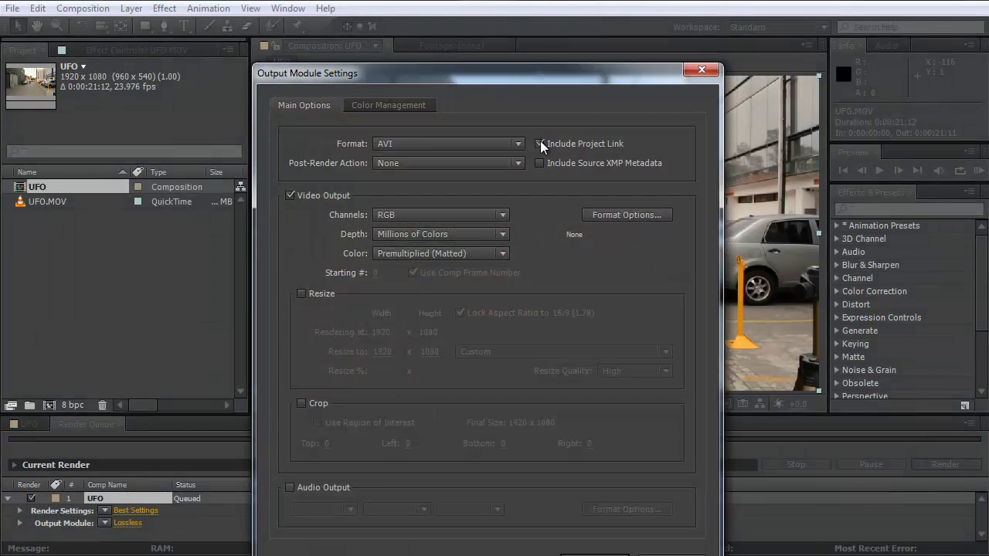
click(518, 143)
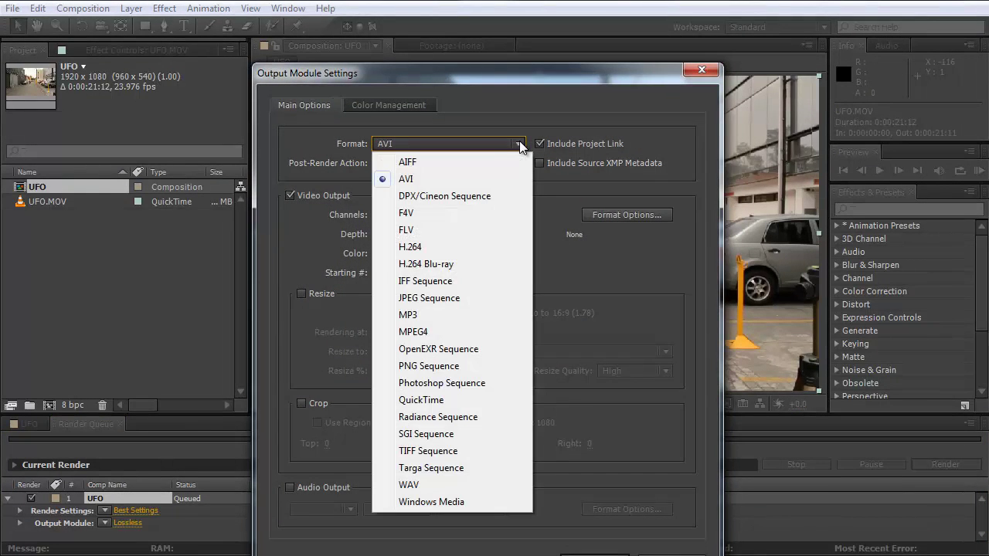
click(446, 301)
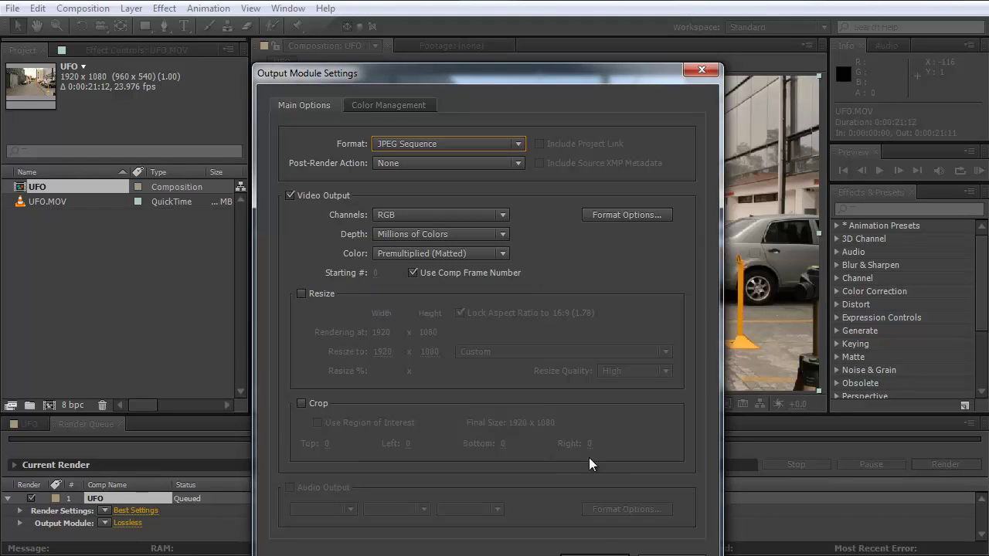
click(631, 216)
click(595, 289)
drag(594, 289, 618, 293)
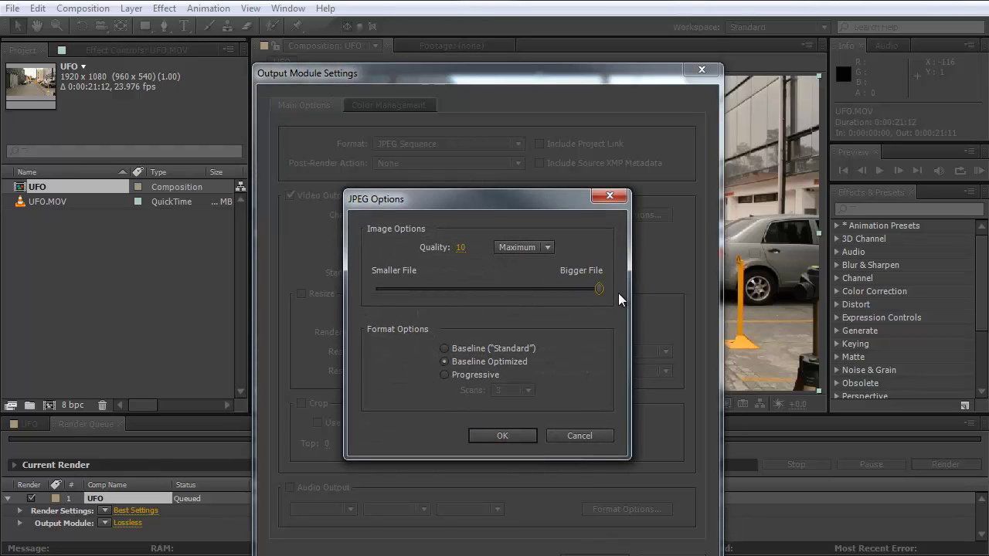
click(506, 431)
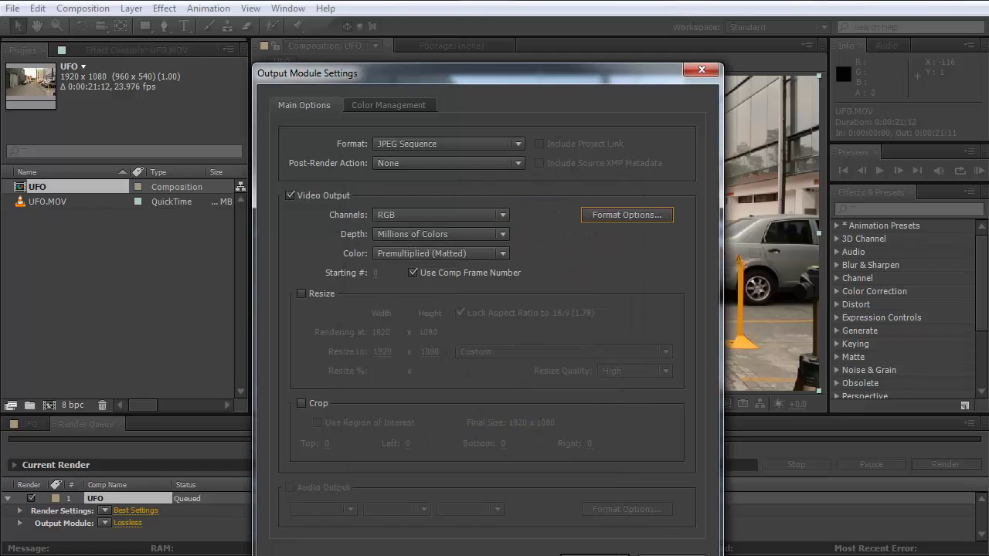
drag(548, 71, 526, 2)
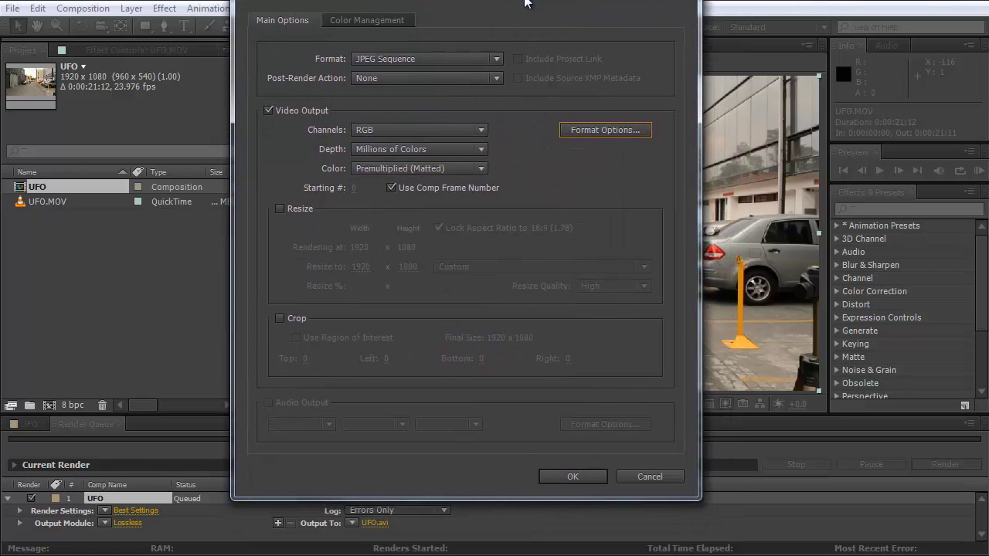
click(570, 476)
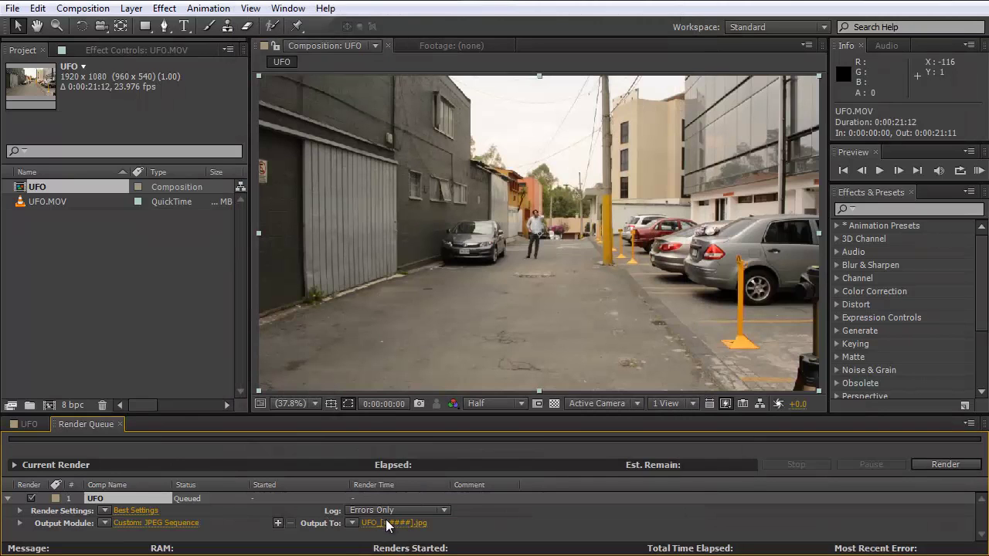
Step: Create a folder named "secuencia jpgs" on the Desktop and open it as the render's output location
click(386, 524)
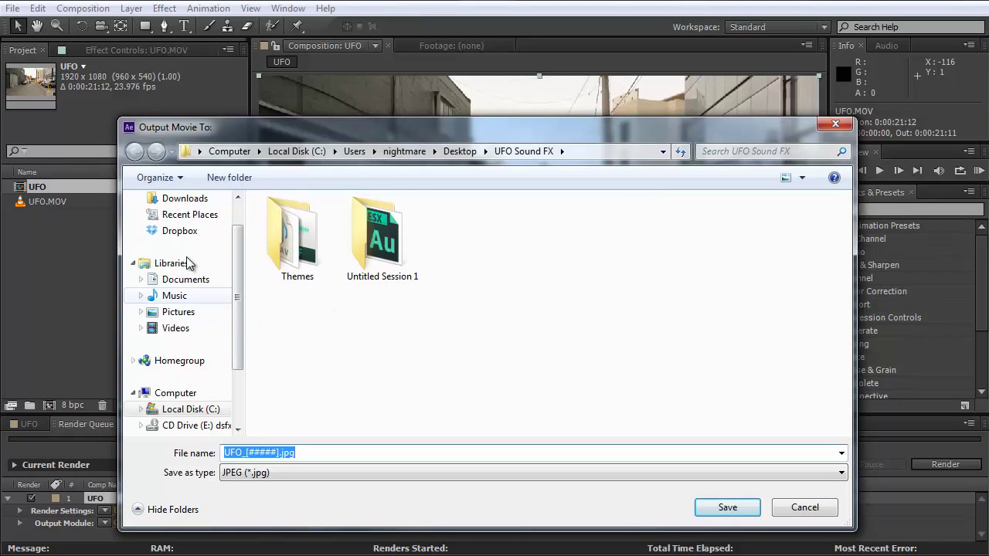
drag(238, 275, 232, 249)
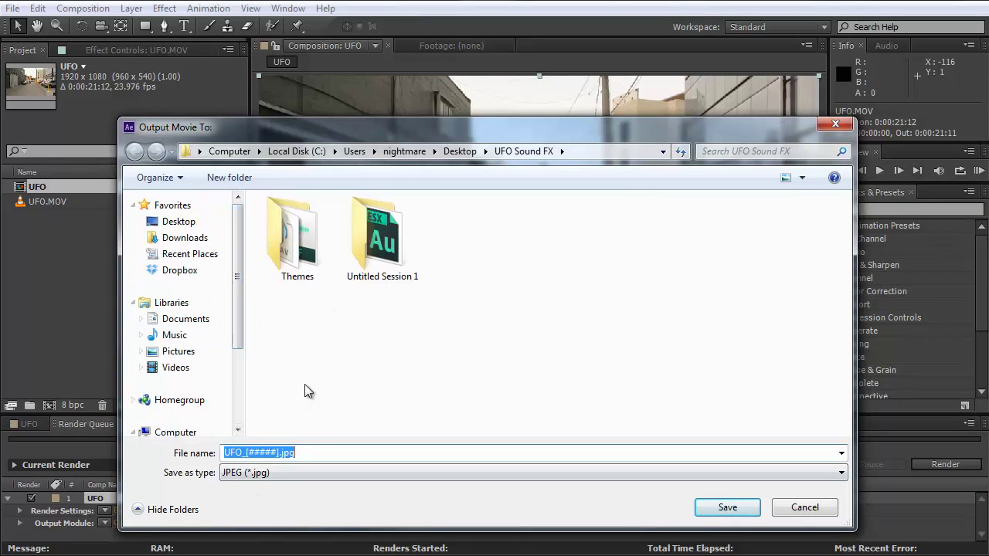
click(193, 223)
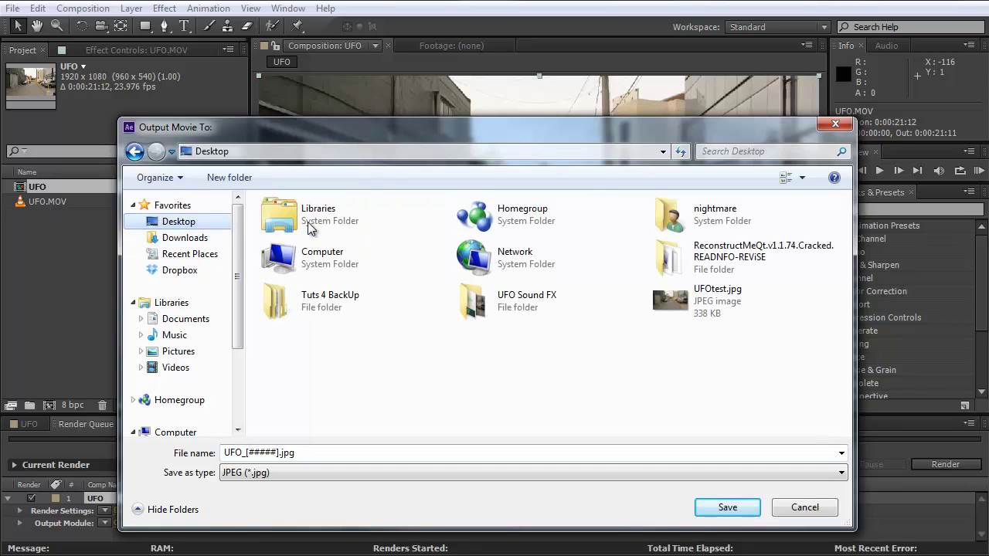
click(234, 182)
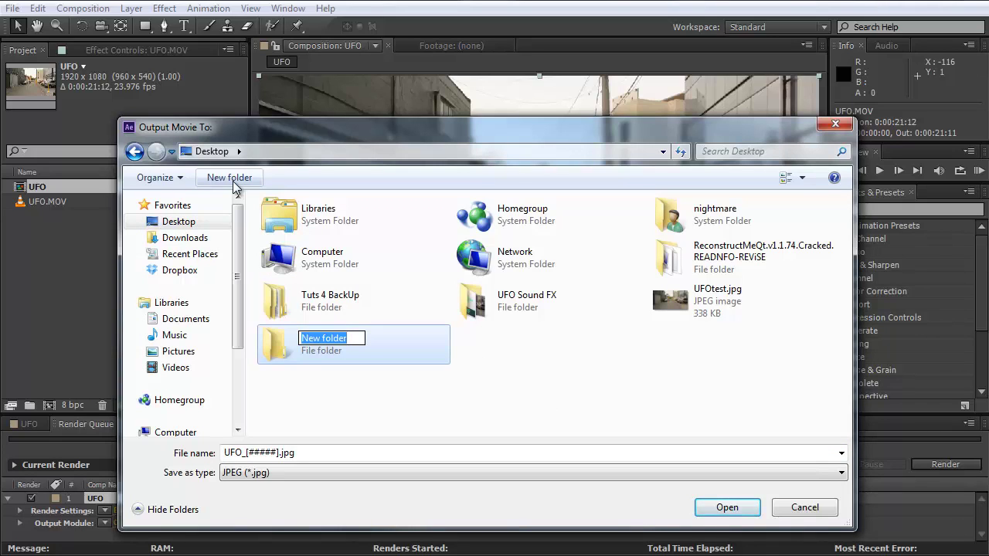
text(secuencia d)
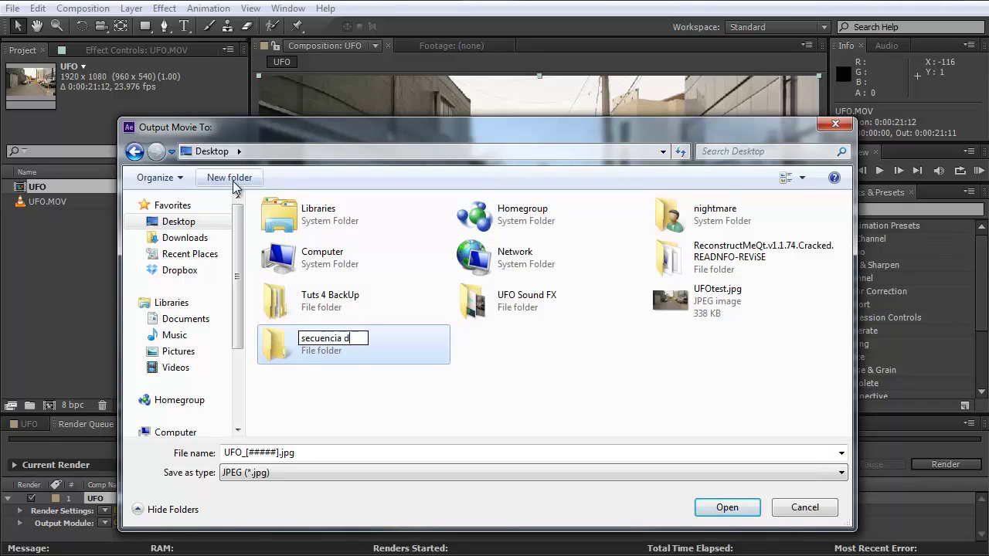
text(e)
key(BackSpace)
key(BackSpace)
text(jpgs)
key(Return)
key(Return)
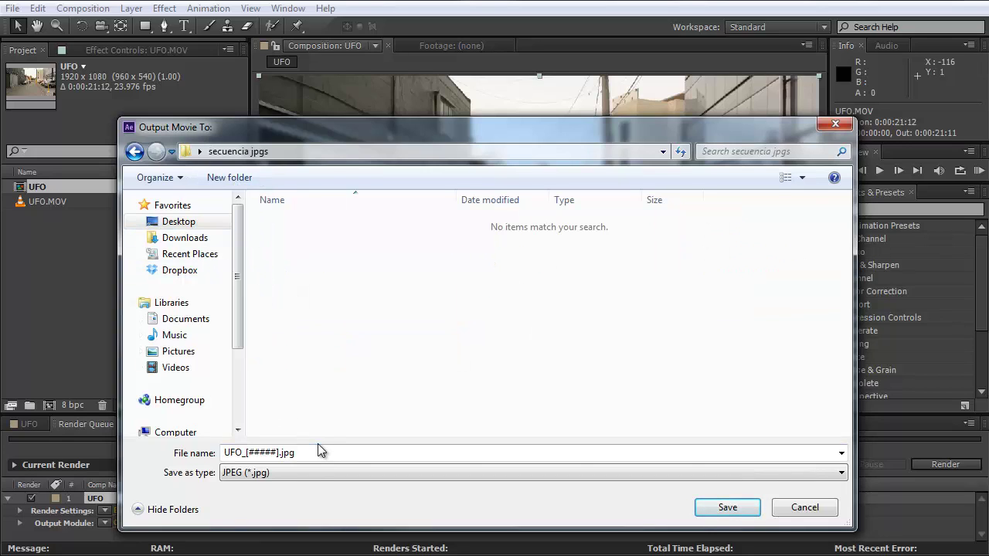
Step: Change the output file name to UFO.[#####].jpg and save the output destination
click(245, 452)
double_click(245, 452)
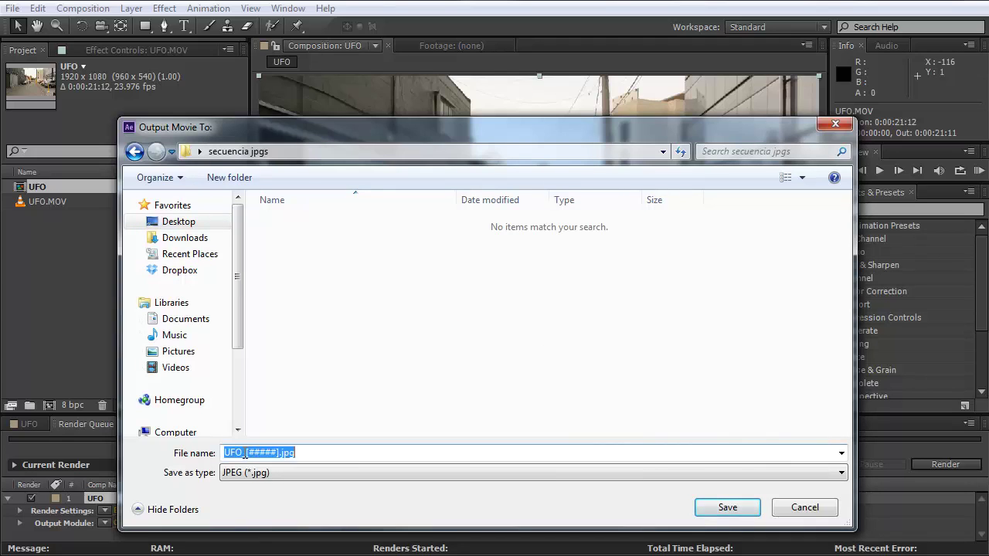
click(246, 451)
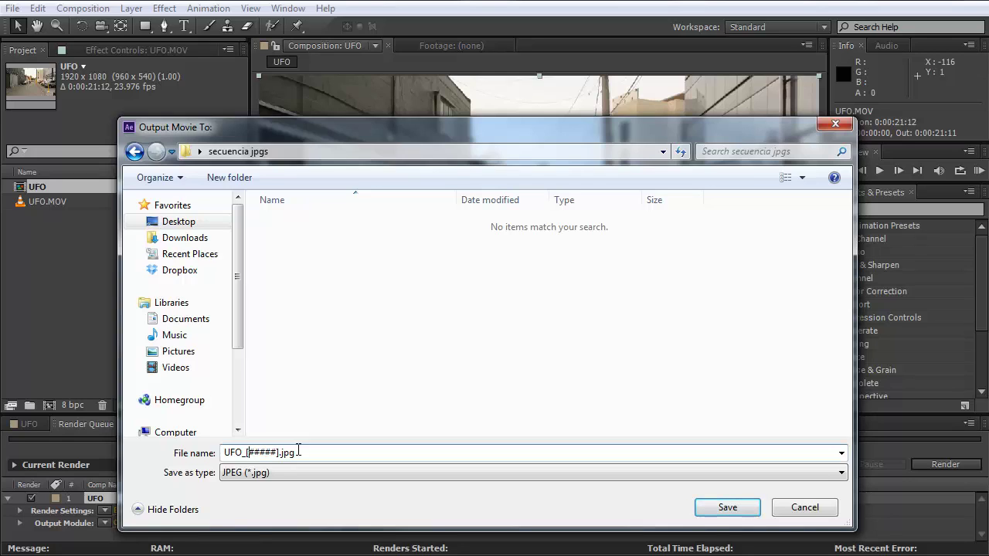
key(shift+Right)
key(shift+Right)
key(shift+Right)
key(shift+Right)
key(shift+Right)
key(shift+Right)
key(shift+Right)
key(Right)
key(Left)
key(Left)
key(BackSpace)
text(.)
drag(263, 454, 285, 459)
click(281, 454)
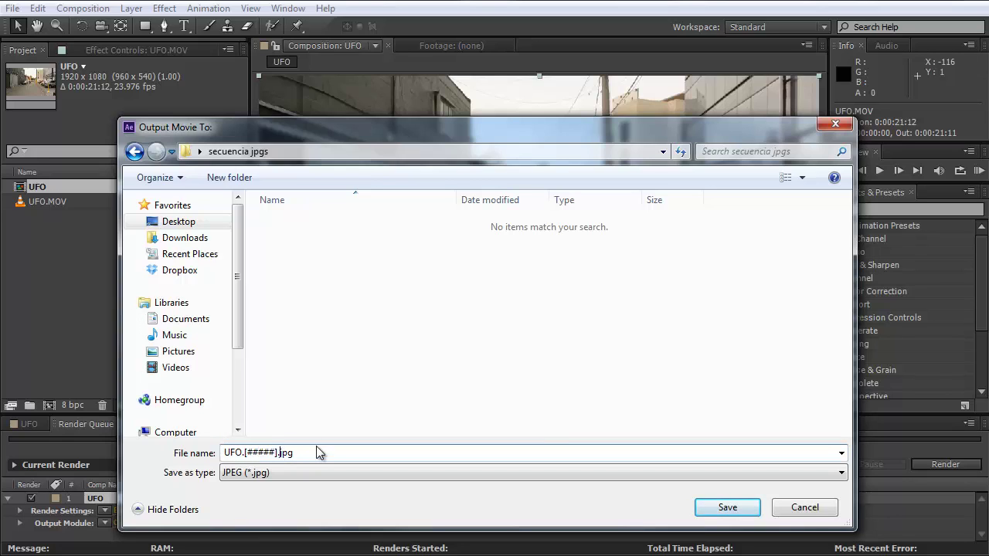
drag(320, 455, 187, 466)
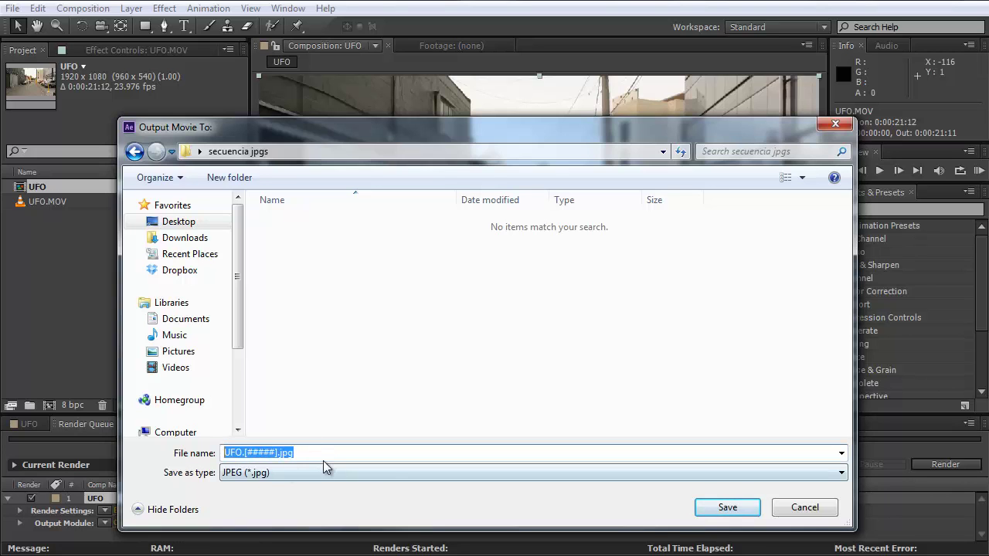
click(726, 507)
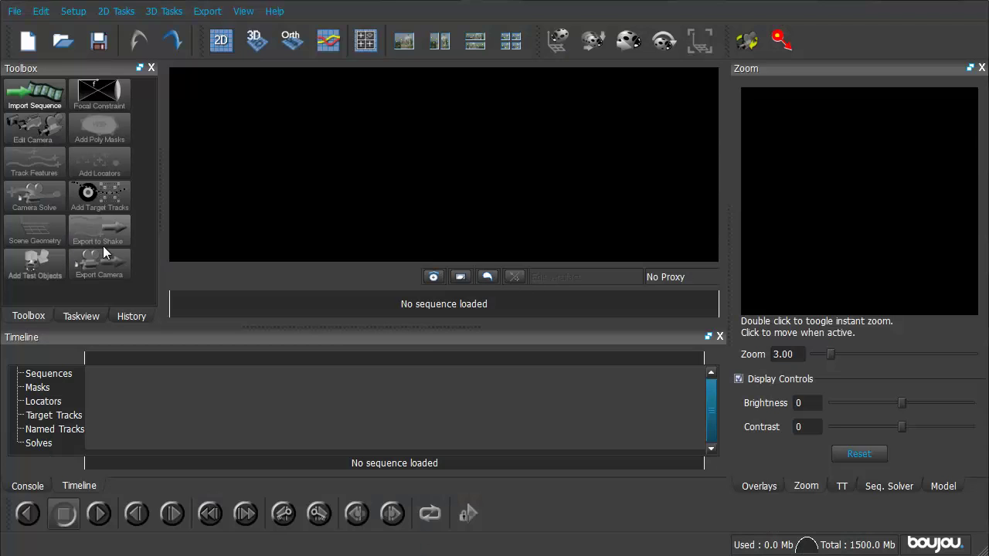
Step: Start importing a sequence and browse to the UFO project folder in Documents/maya/projects
click(42, 110)
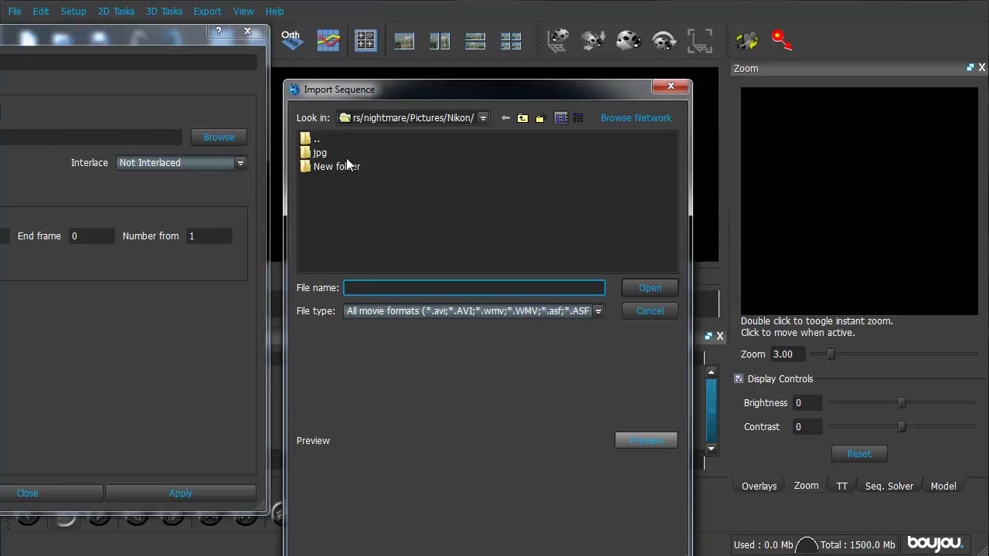
click(521, 118)
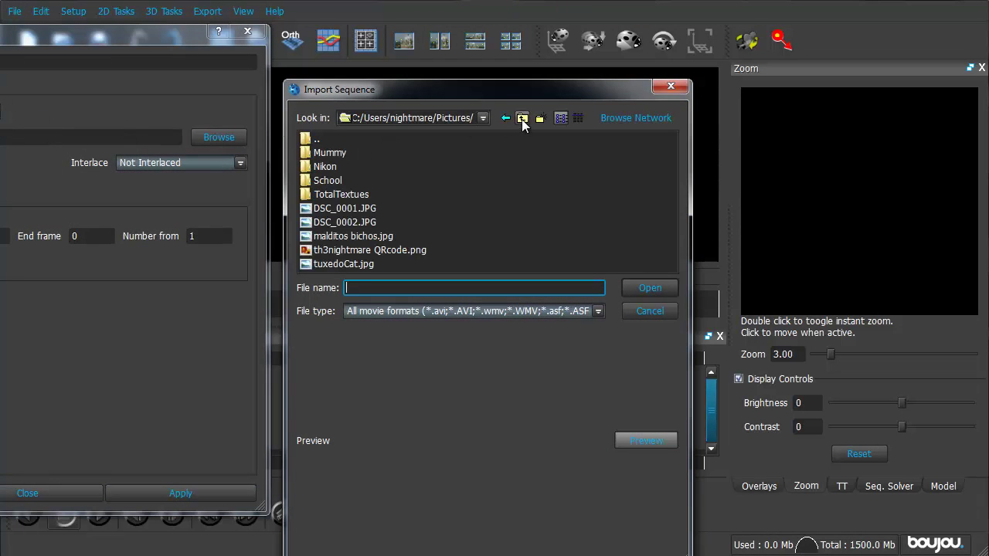
click(521, 119)
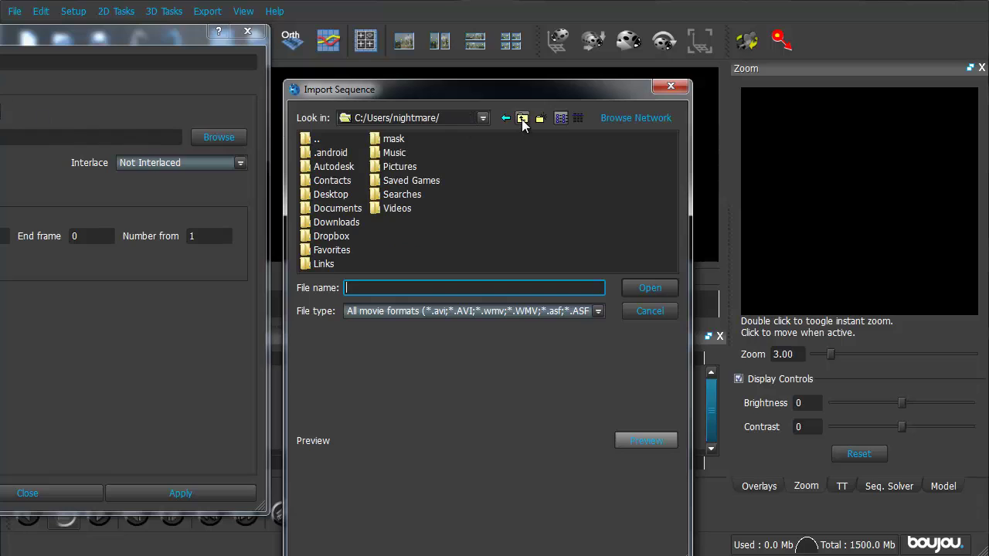
double_click(350, 206)
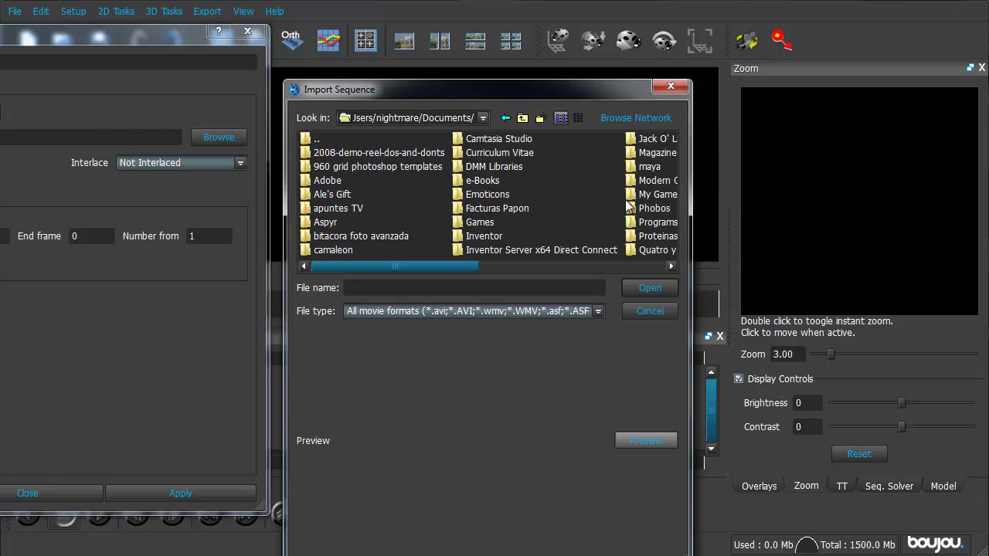
double_click(649, 166)
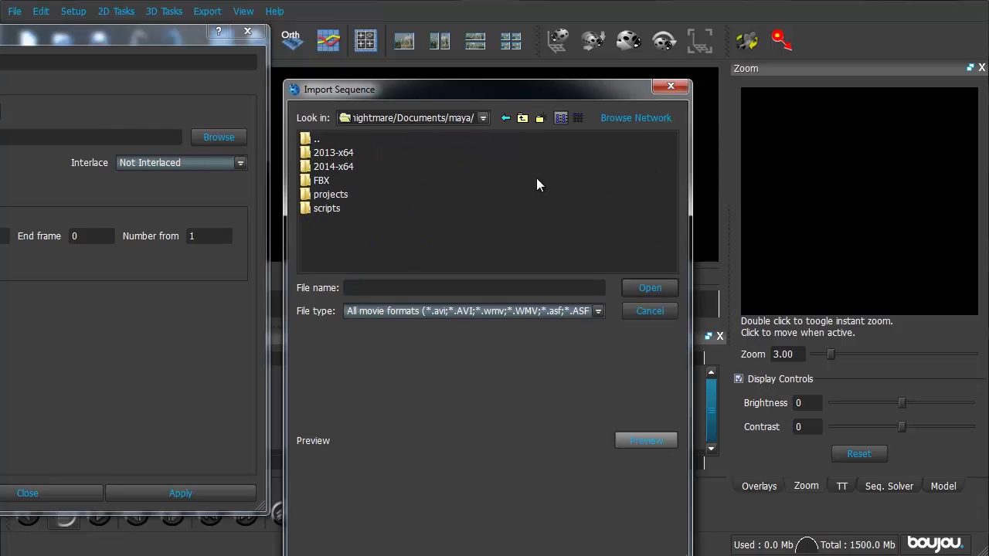
double_click(329, 195)
click(528, 226)
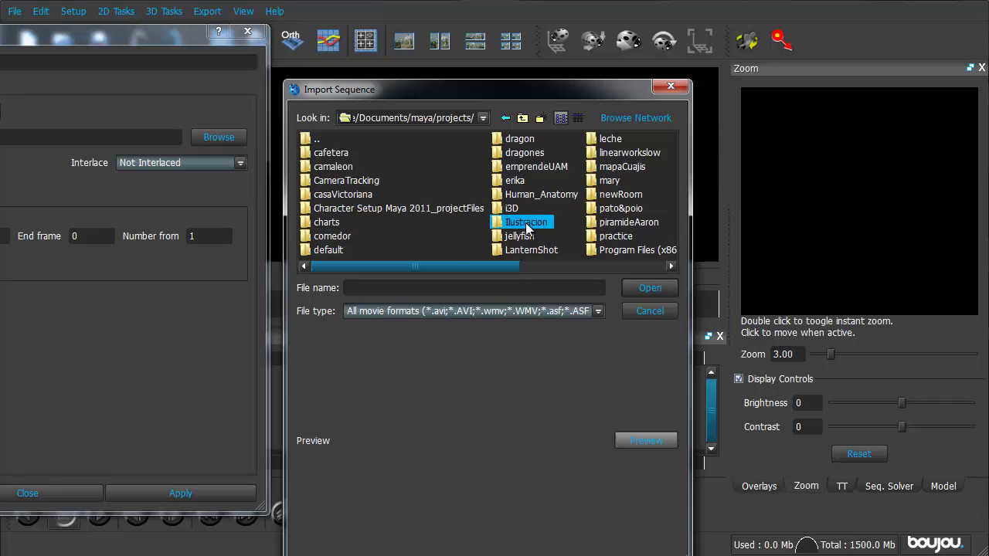
text(uv)
double_click(526, 166)
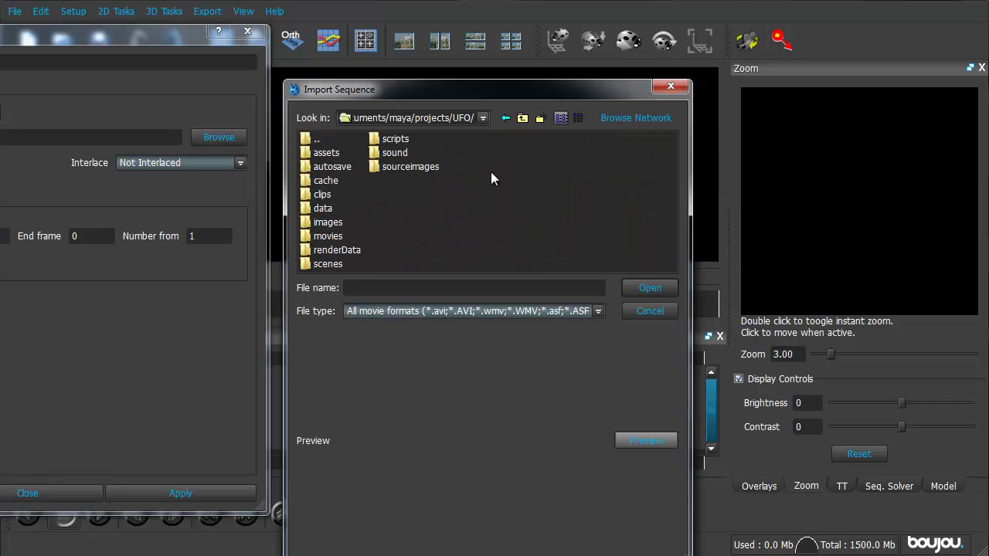
Step: Load the image sequence starting with UFO_RS_Dist_Repaired.00000.jpg from the project's sourceimages/Undist_Sequence folder
double_click(399, 164)
double_click(371, 152)
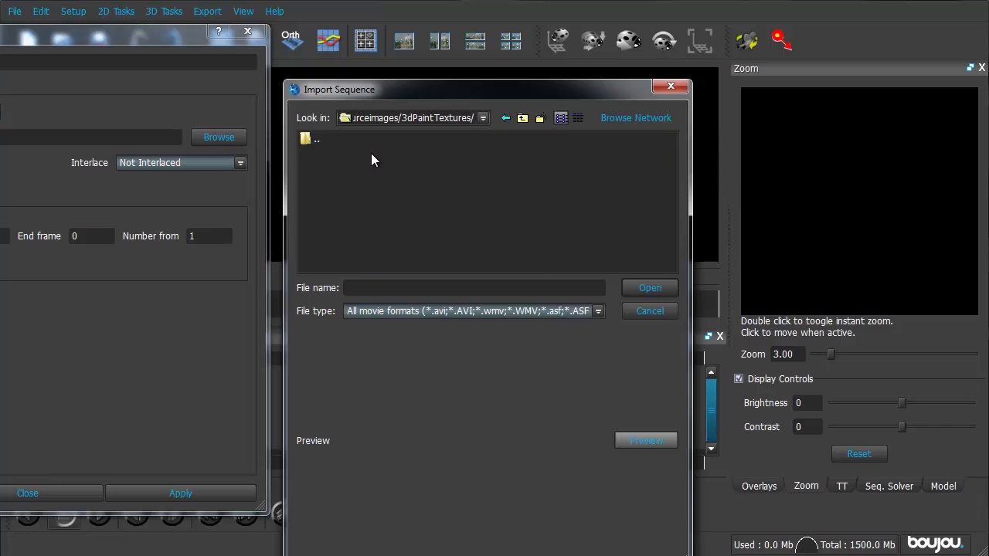
click(522, 118)
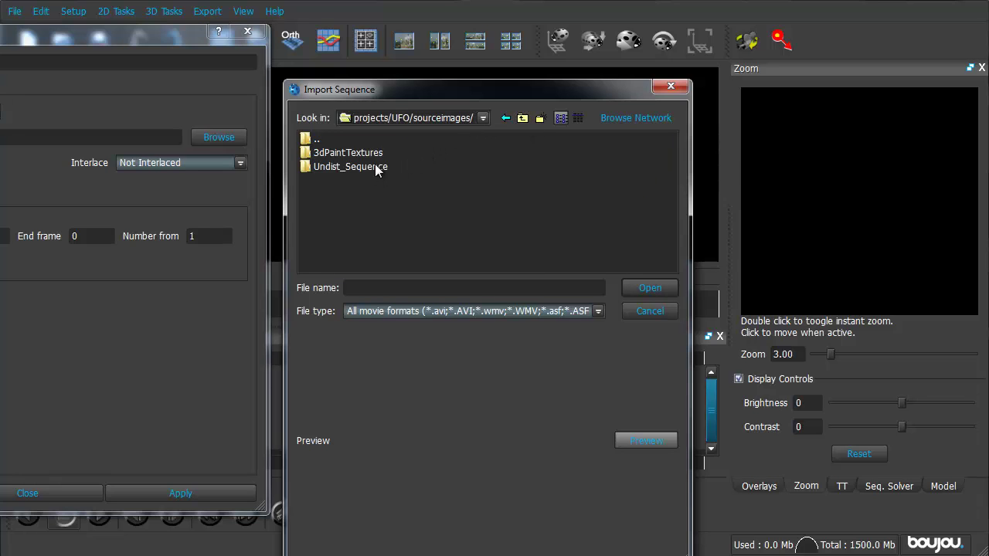
double_click(375, 166)
click(330, 166)
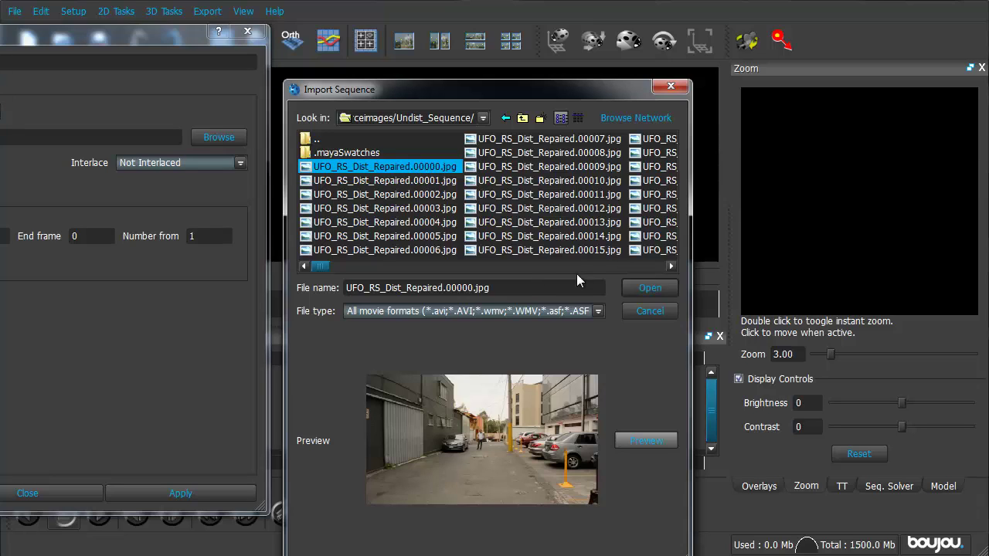
click(645, 289)
drag(102, 34, 487, 31)
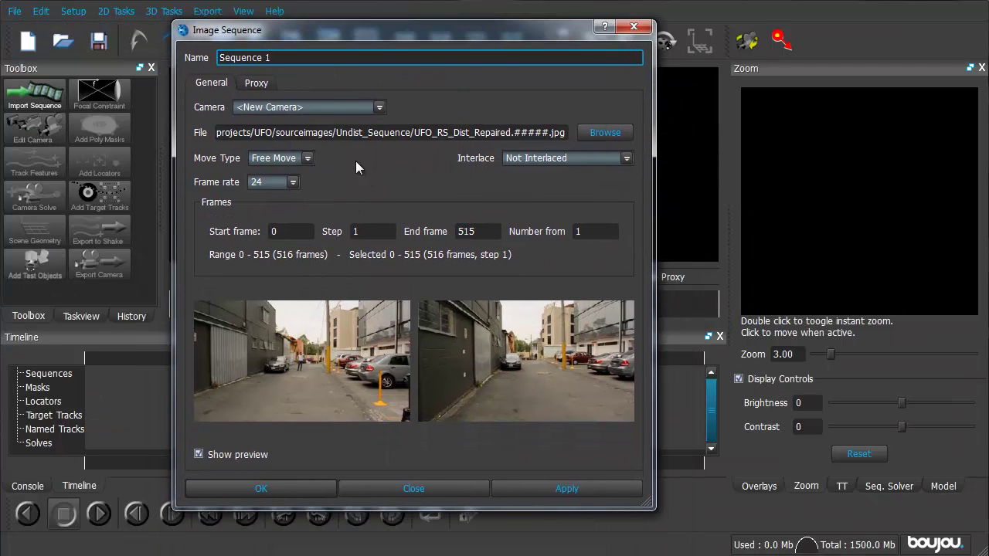
Step: Import Sequence 1 with the Free Move move type and a frame rate of 23.976
click(298, 158)
click(295, 173)
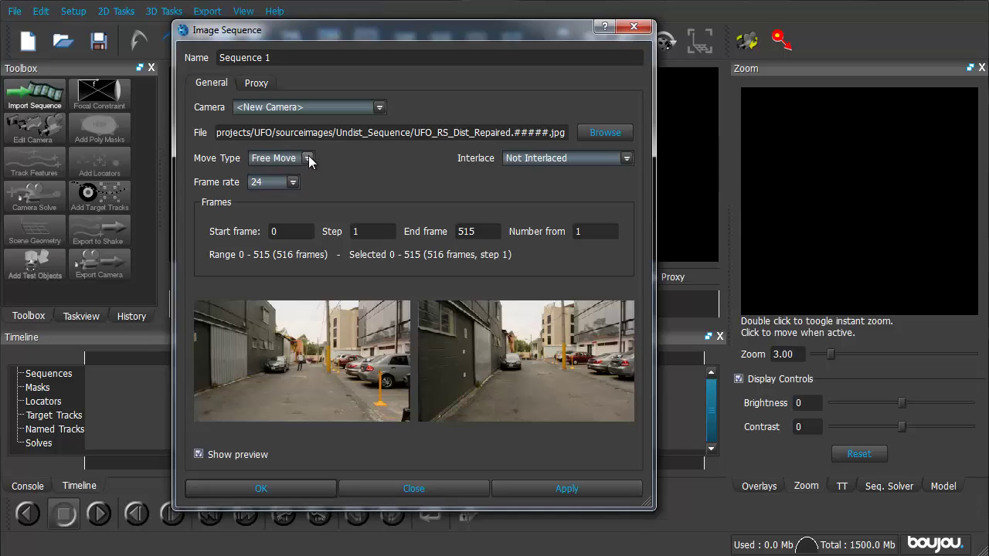
click(308, 161)
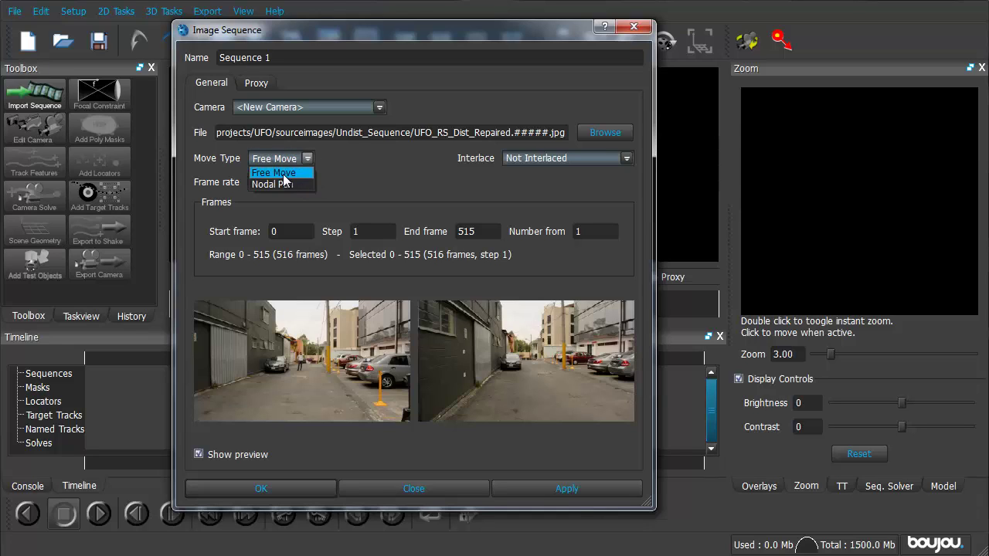
click(312, 175)
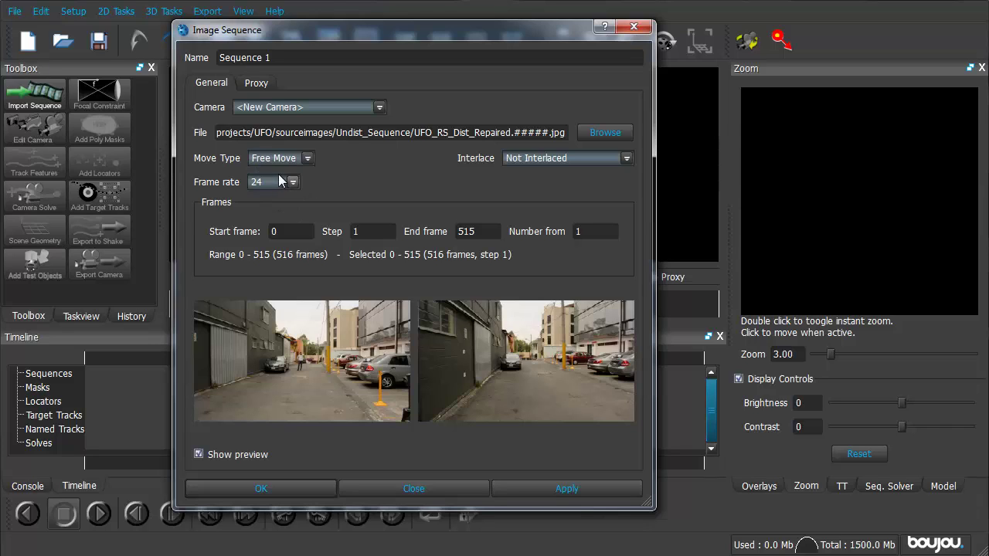
click(291, 184)
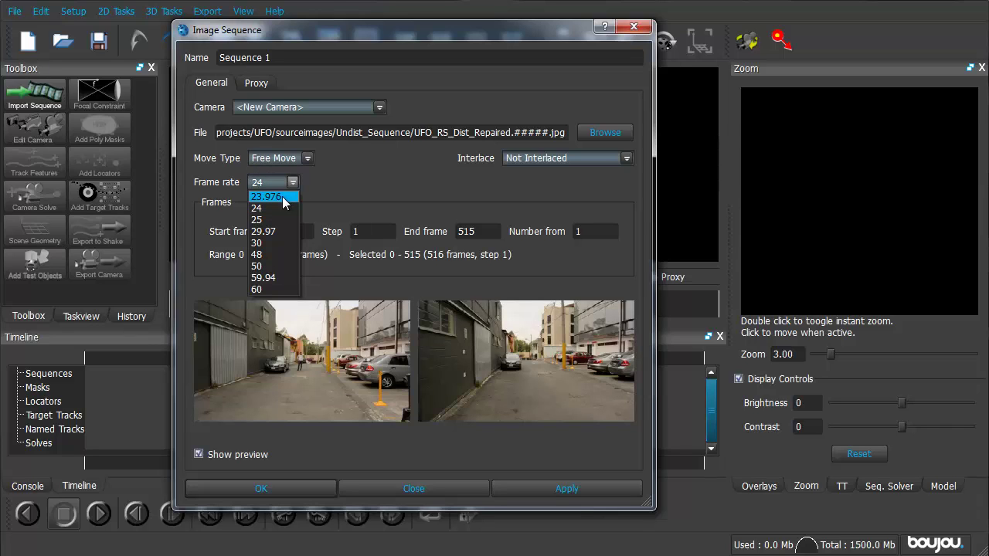
click(282, 198)
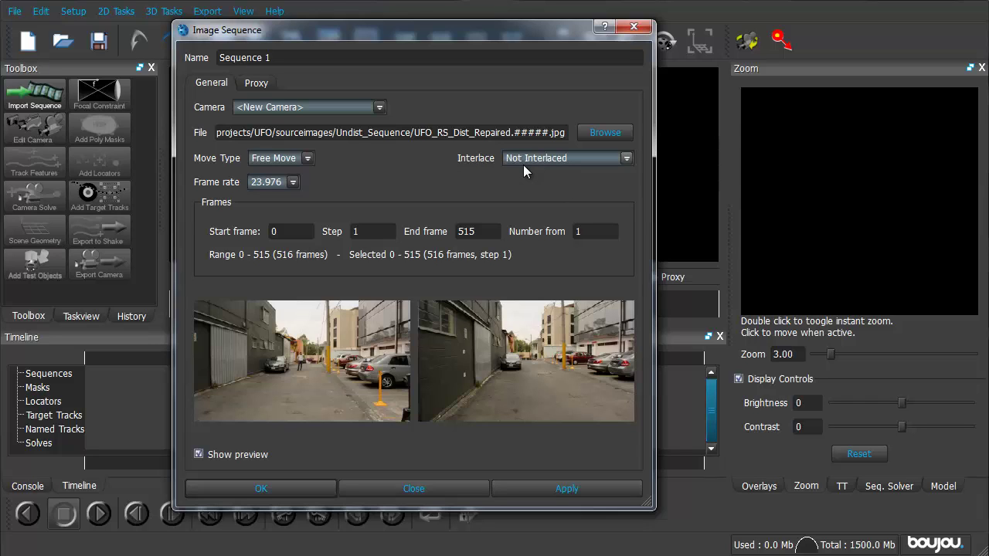
click(281, 492)
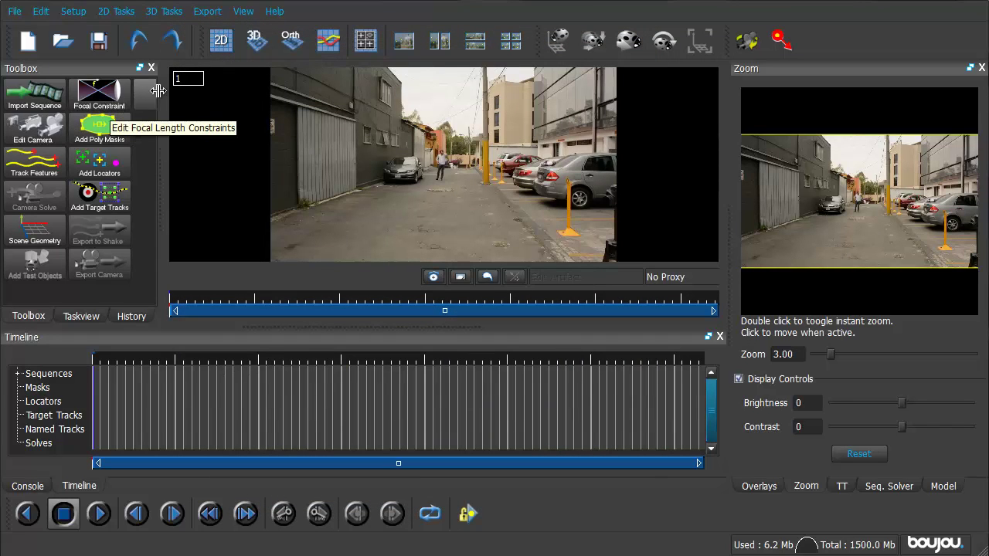
Step: Try the varying range in Sequence 1's focal length constraint and set it back to constant
click(99, 94)
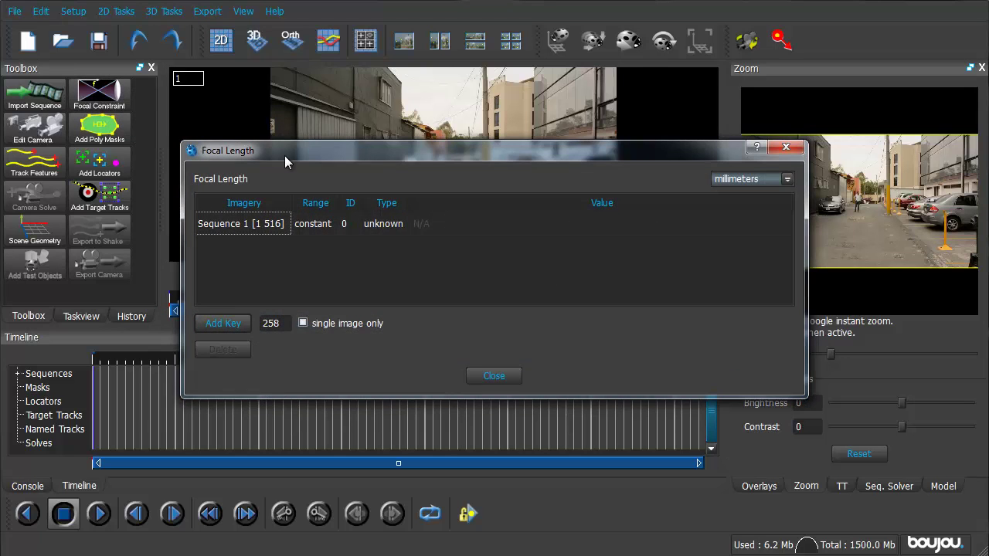
drag(316, 151, 271, 109)
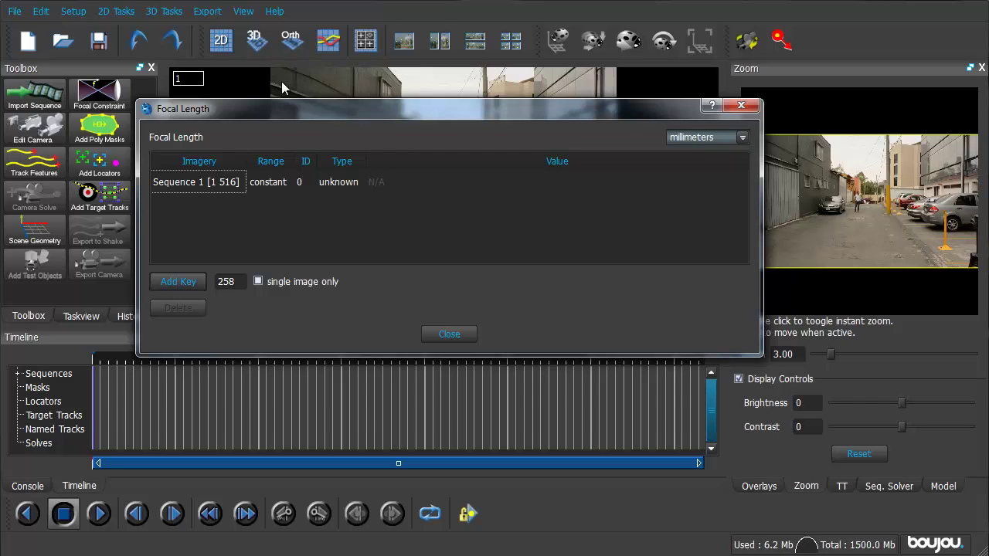
click(274, 190)
click(283, 214)
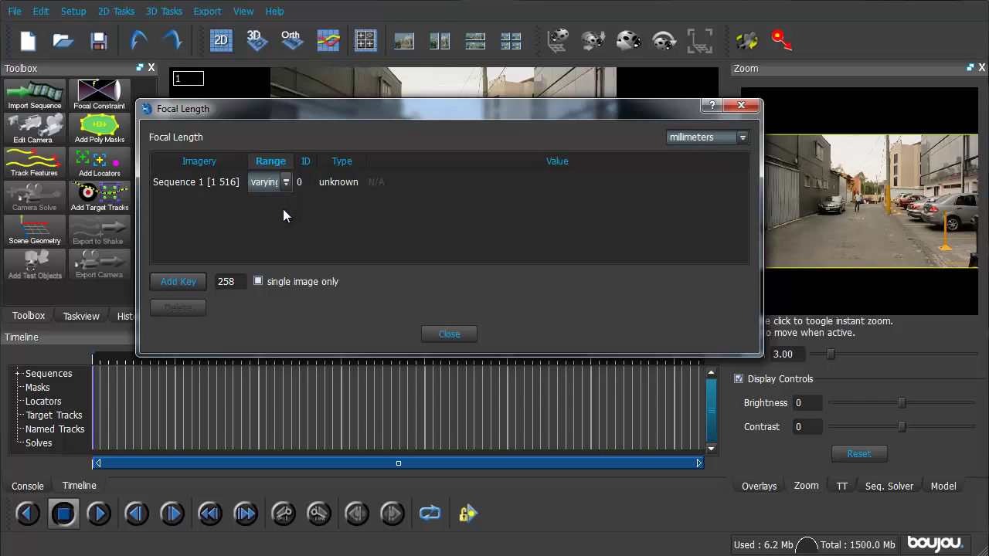
click(285, 182)
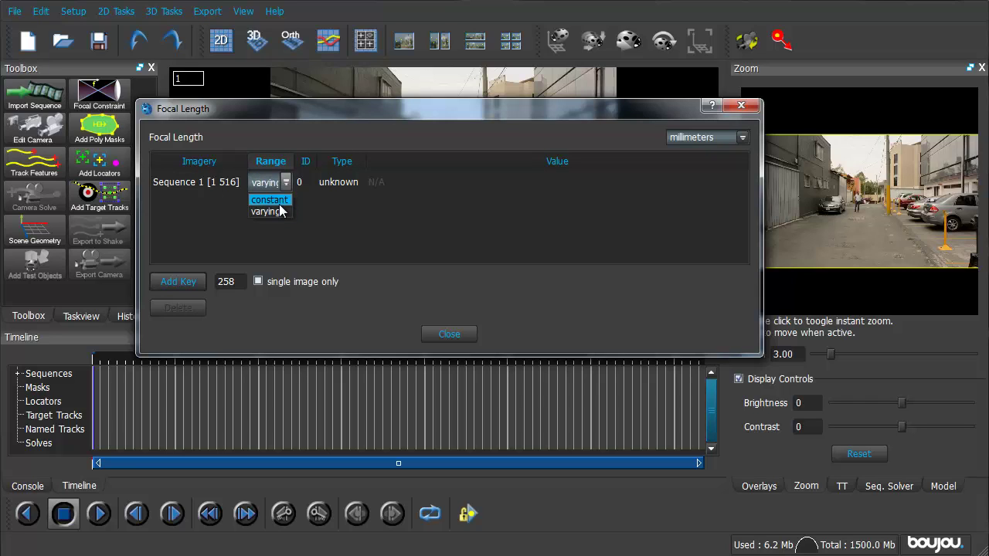
click(279, 200)
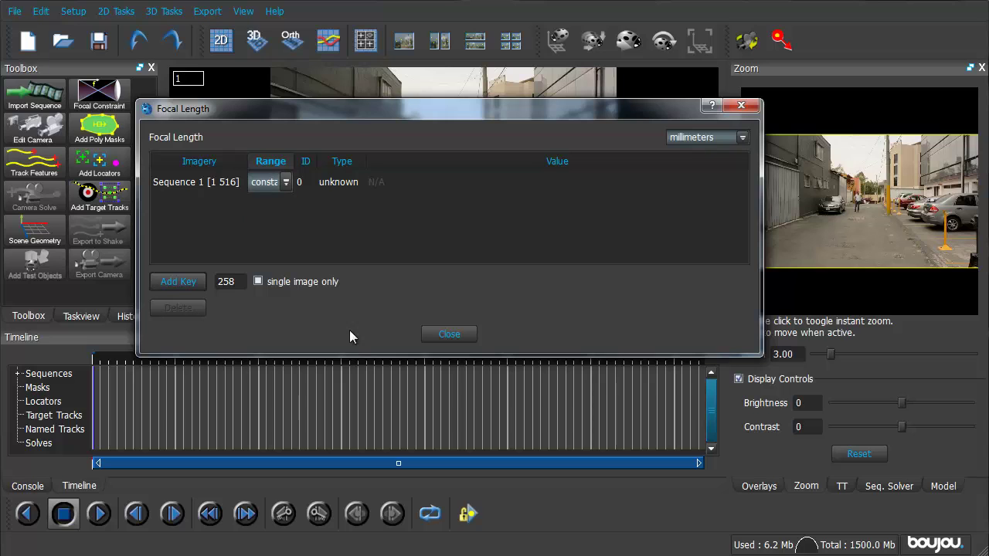
click(446, 333)
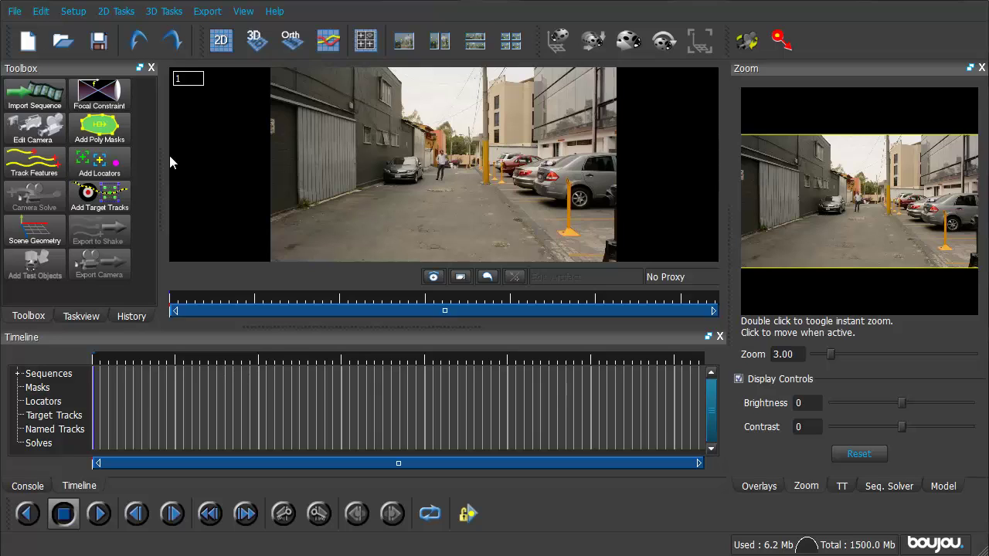
Step: Switch to the Nikon D5200 PDF manual and open the Especificaciones page, page 82, at a readable size
key(alt+Tab)
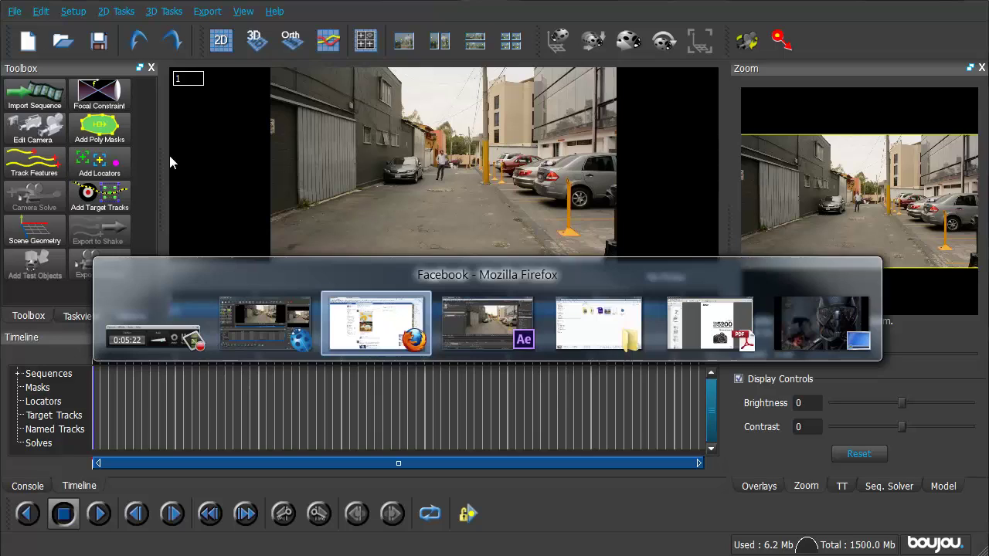
key(alt+Tab)
key(alt+Tab)
key(alt+Tab)
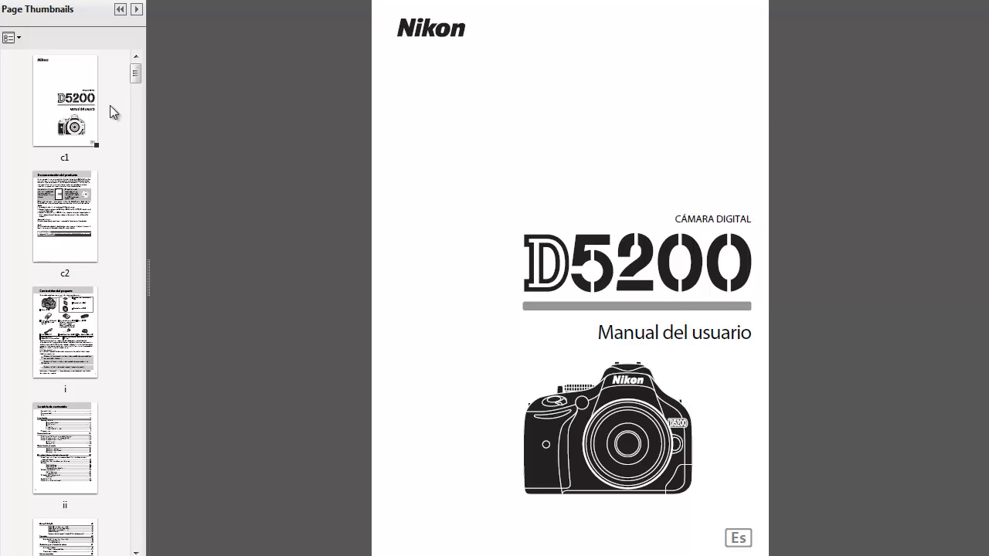
drag(133, 76, 130, 503)
click(70, 335)
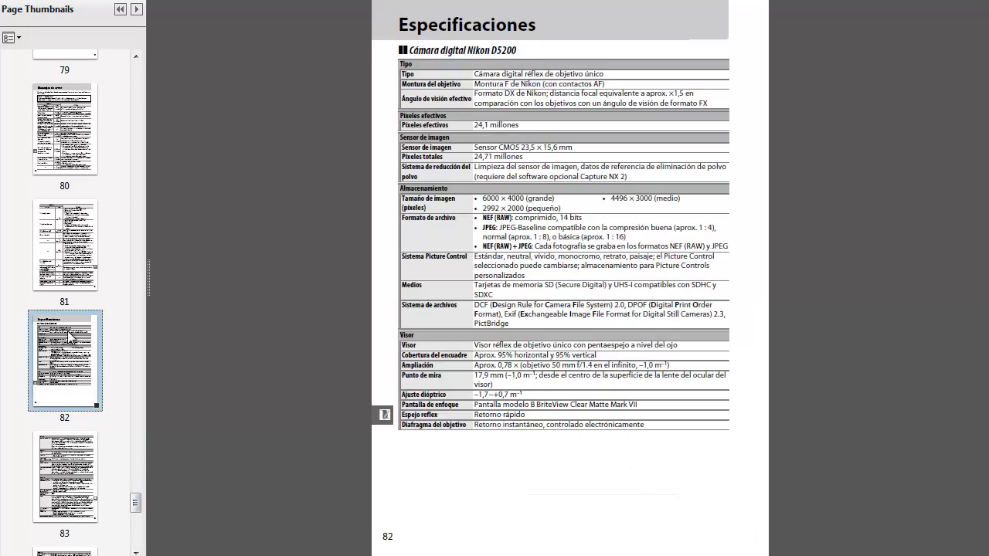
key(ctrl+plus)
key(ctrl+plus)
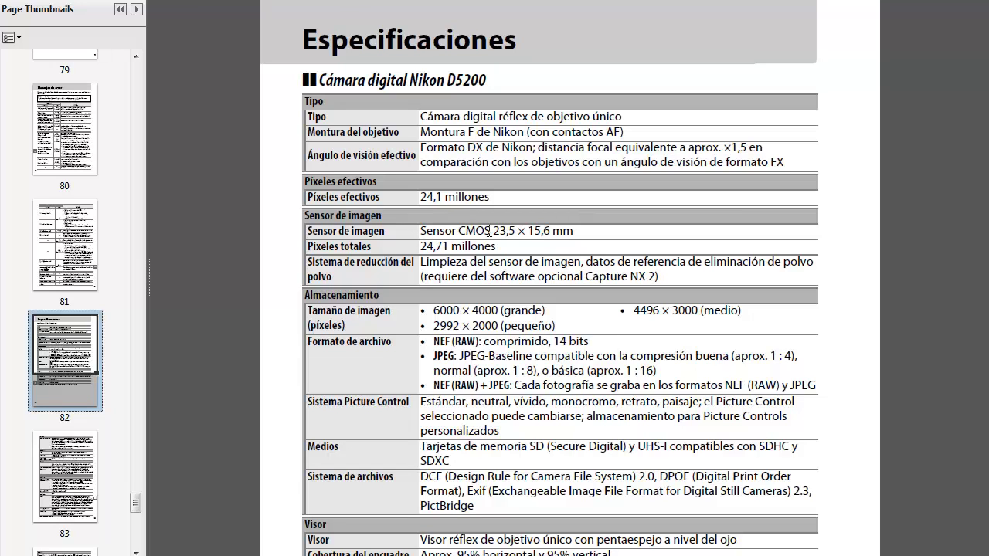
Step: Examine the camera's sensor dimensions and large image size, and check the UFO composition's resolution in After Effects
drag(498, 231, 514, 231)
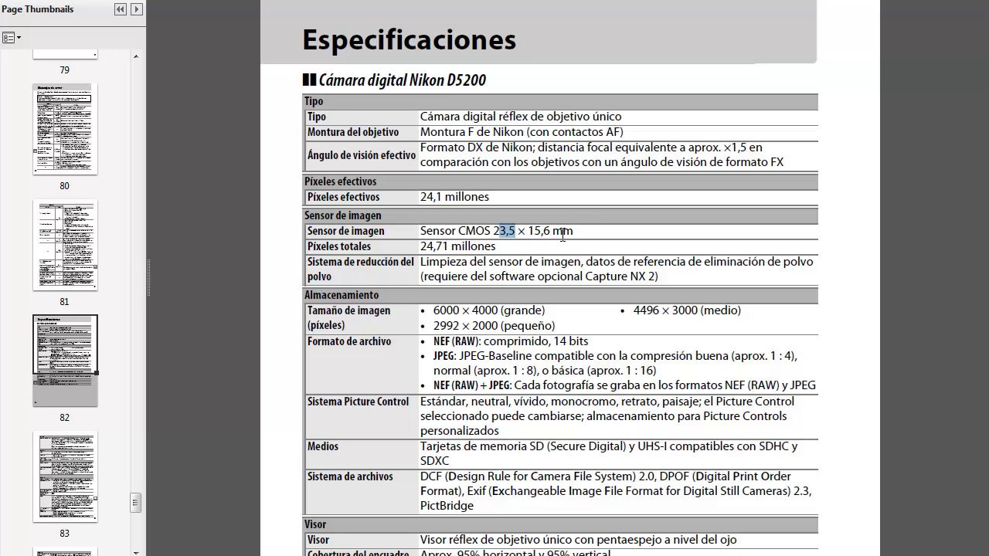
click(572, 236)
drag(433, 310, 528, 311)
click(495, 309)
click(494, 309)
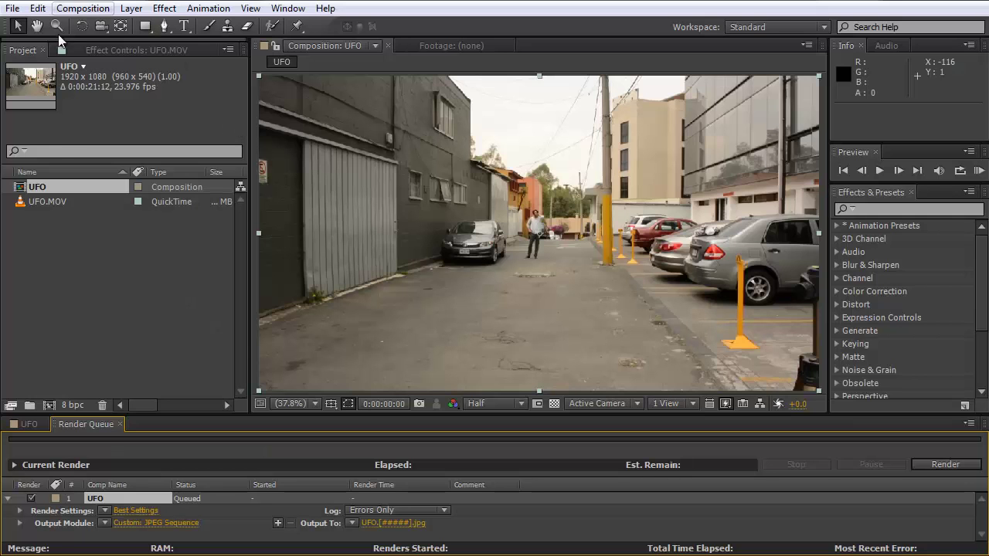
click(70, 80)
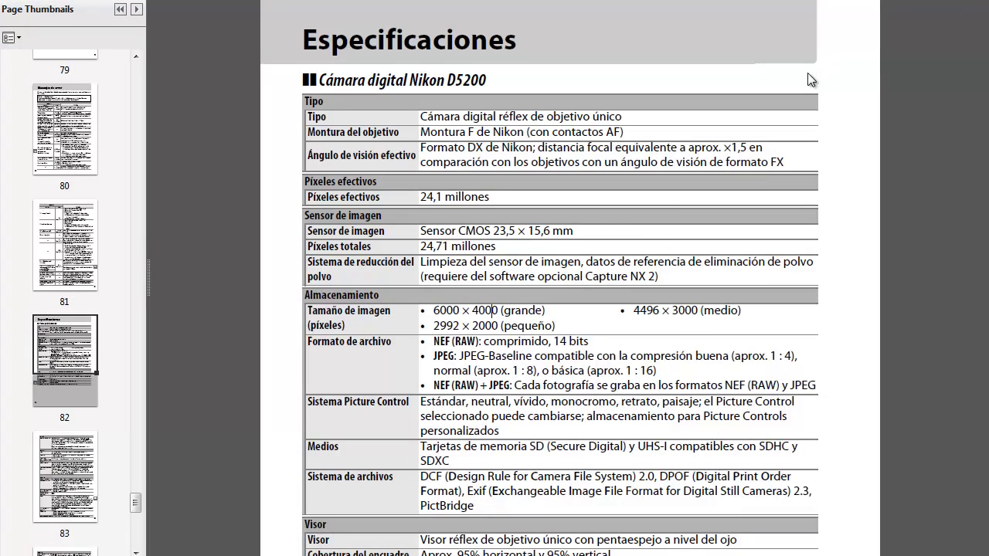
Step: Open the Windows Calculator, compute 1920/1080, and place it beside the manual's sensor specifications
key(super+r)
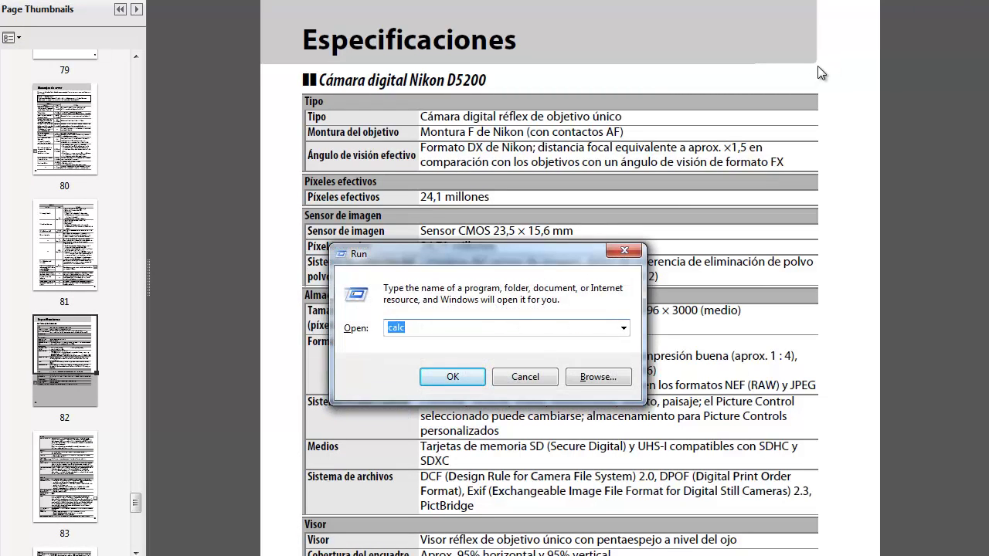
key(Return)
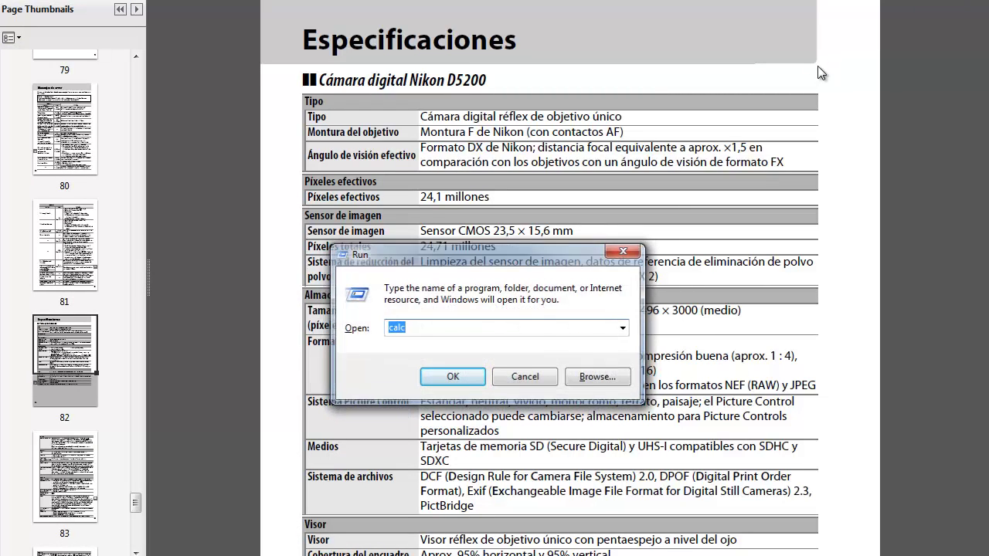
drag(453, 72, 455, 70)
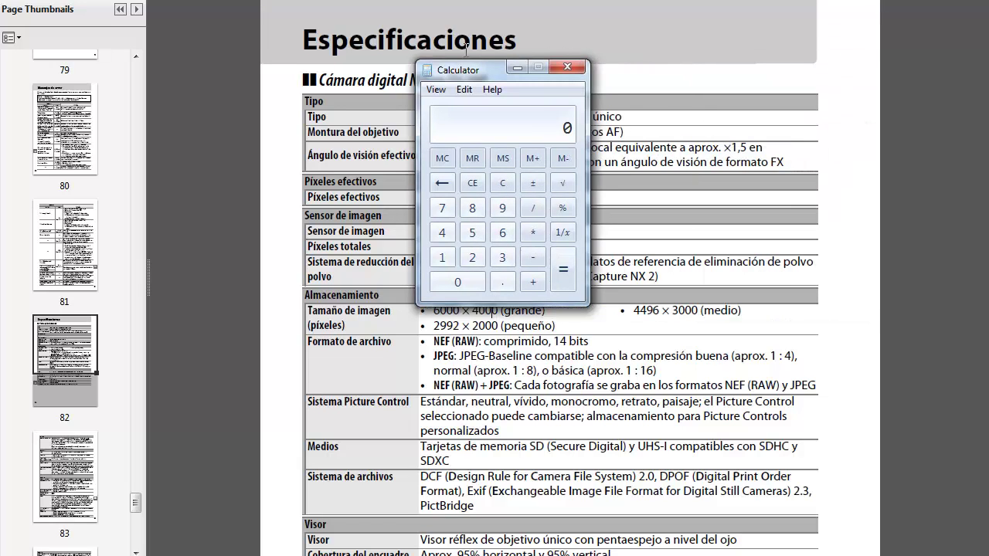
text(19210)
key(BackSpace)
key(BackSpace)
text(0/1080)
key(Return)
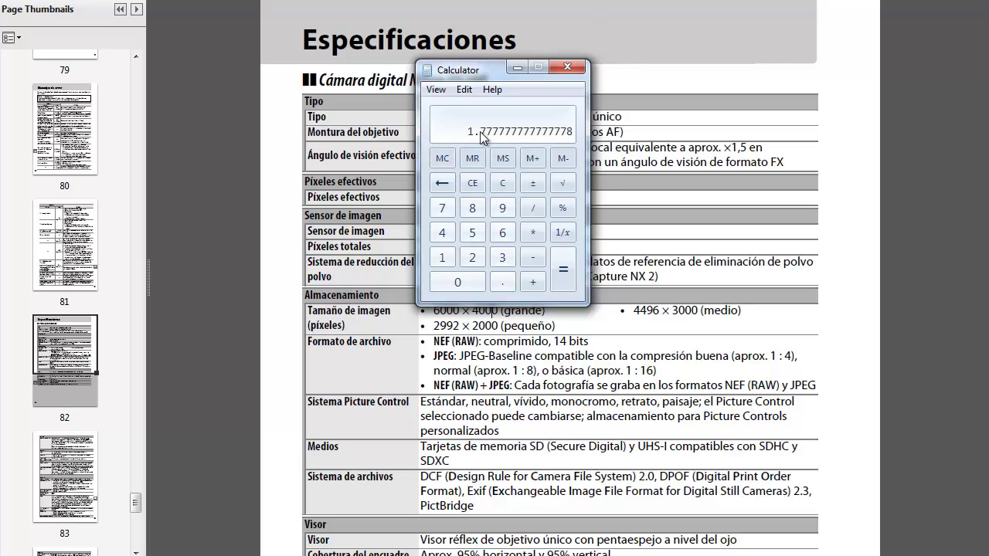
drag(488, 73, 772, 194)
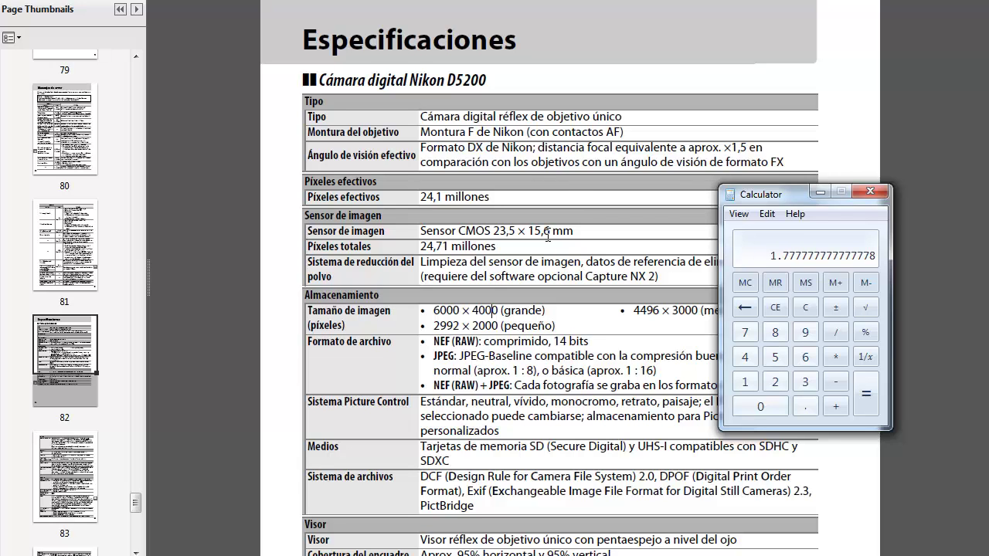
Step: Divide the 23.5 mm sensor width by 1.777777777777778 in the calculator, and minimize the calculator
drag(492, 230, 526, 226)
key(alt+Tab)
text(23.5)
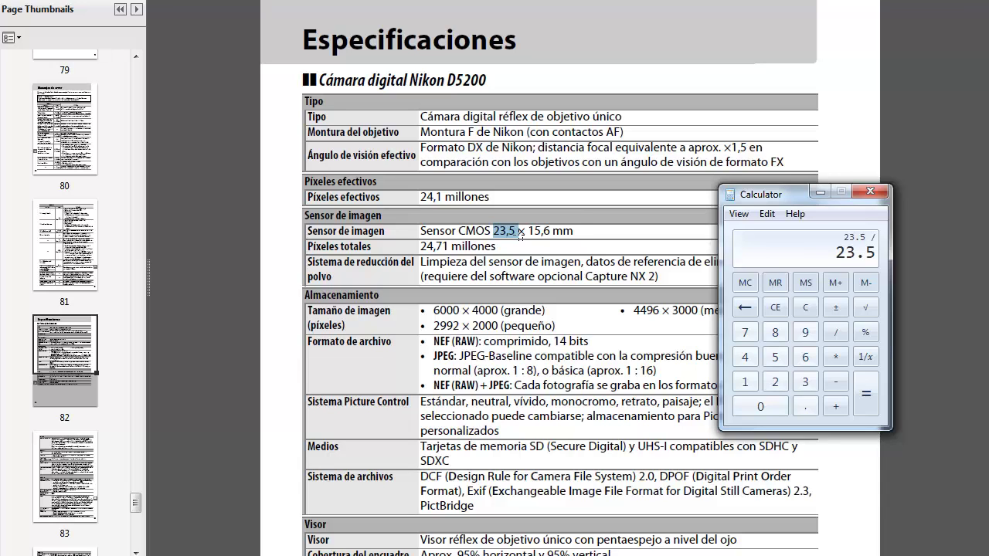
text(1.777777777777778)
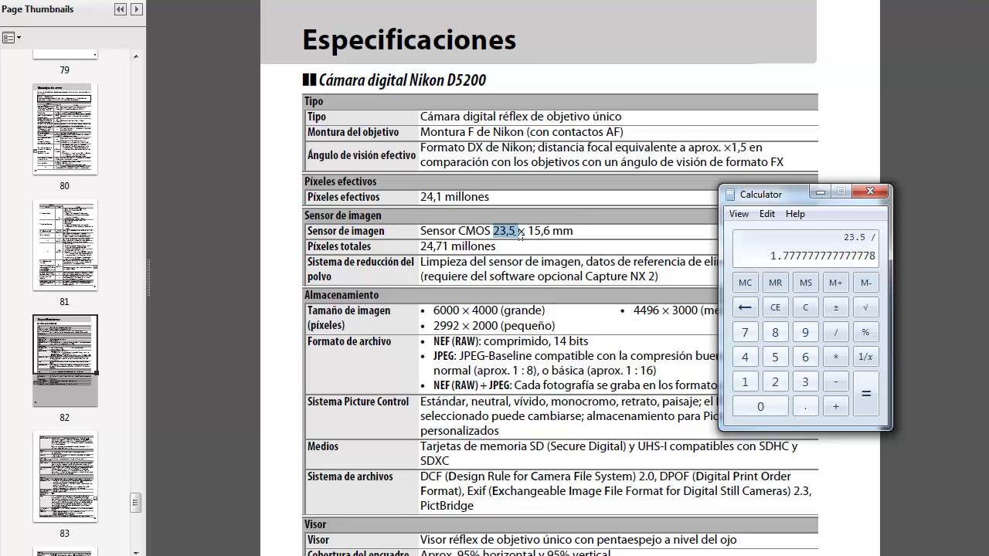
key(Return)
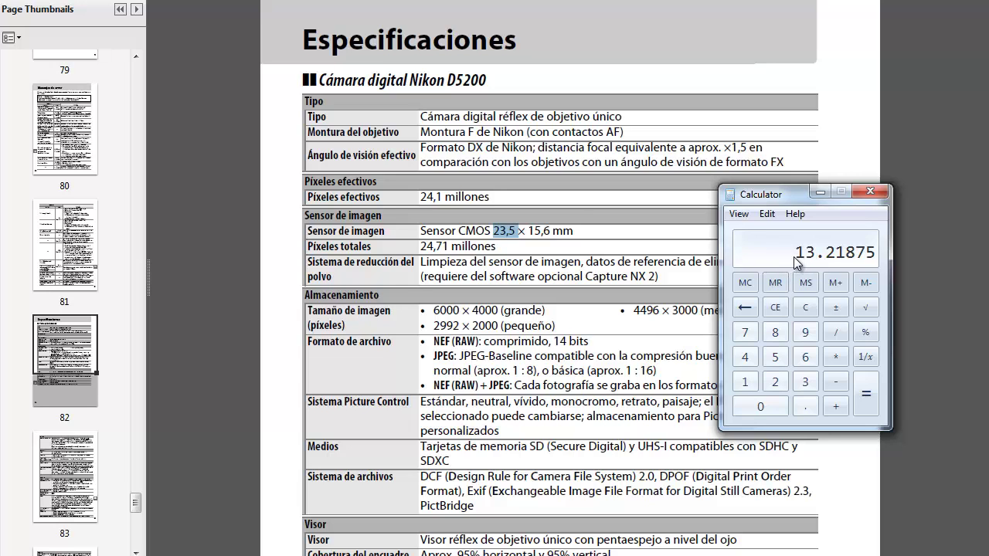
click(820, 191)
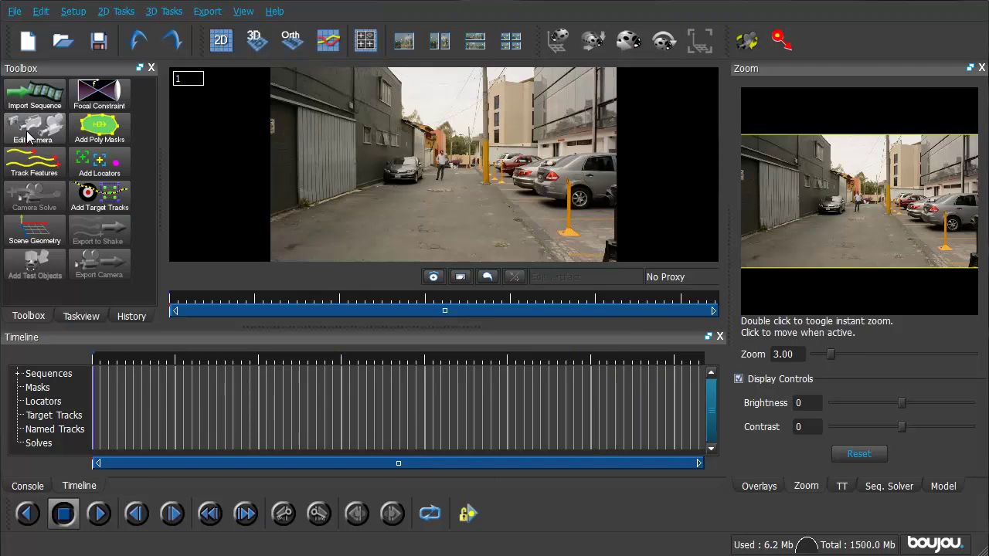
Step: Switch to boujou and set Camera 1's advanced filmback width to 23.5 mm and filmback height to 13.21875 mm
click(34, 137)
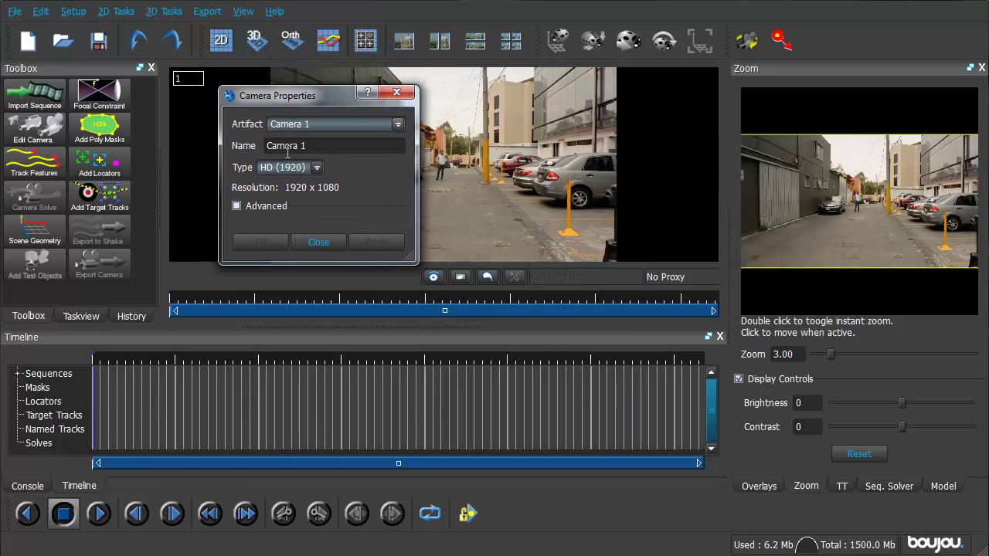
click(237, 206)
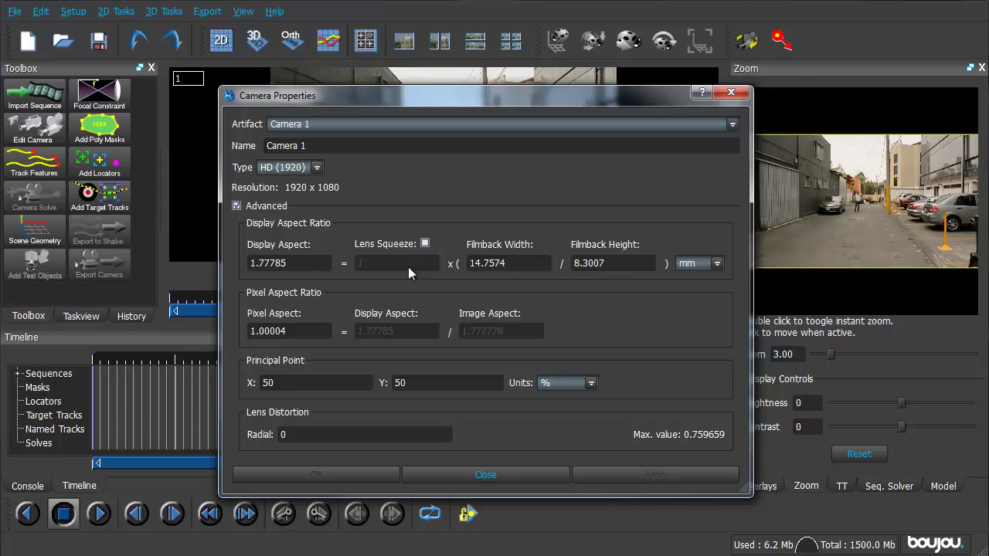
drag(529, 257, 406, 281)
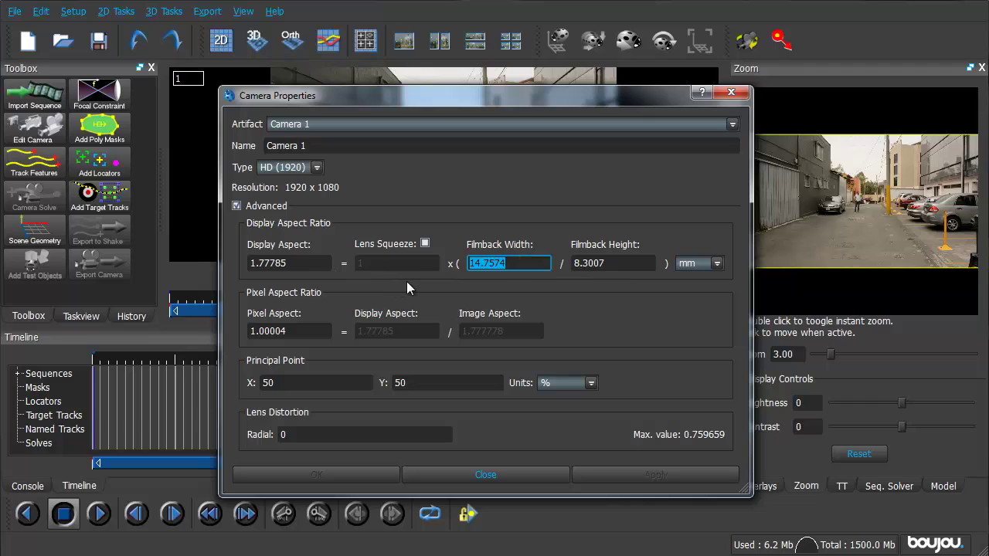
text(23.5)
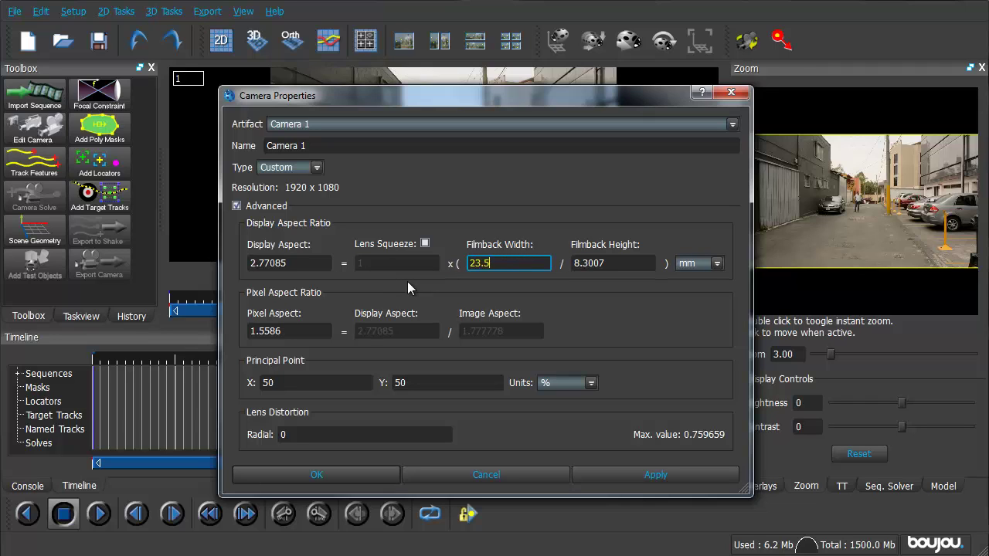
key(Tab)
text(13.21875)
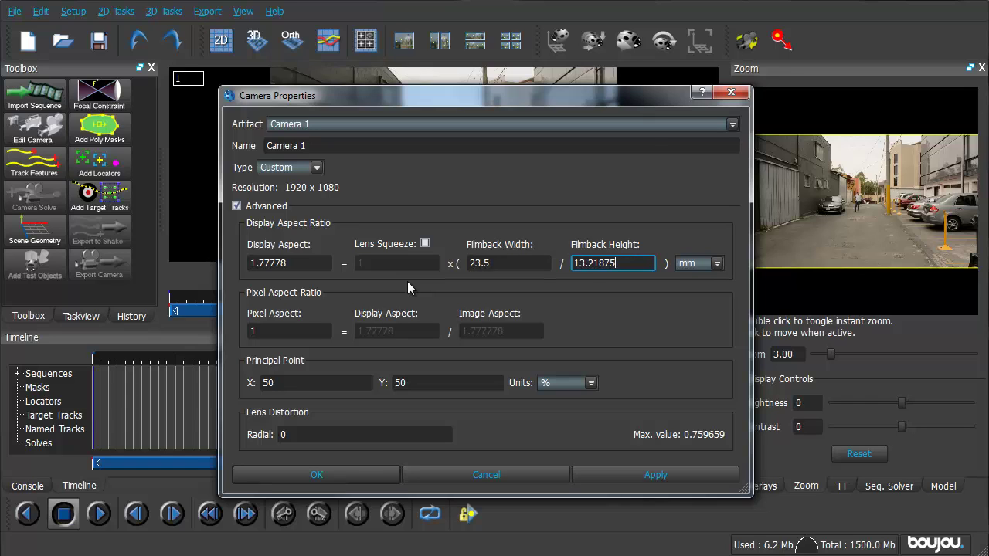
click(621, 294)
click(324, 475)
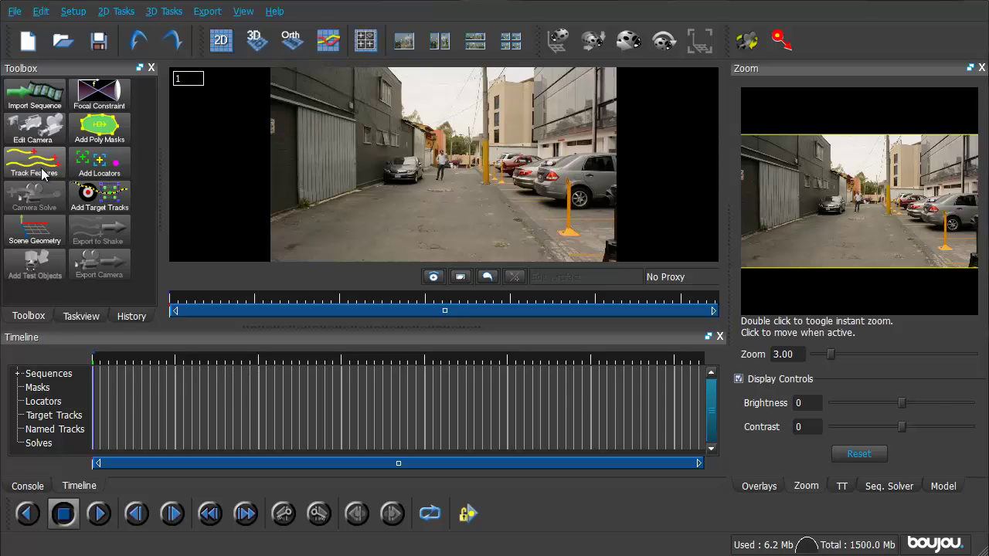
Step: Open the advanced feature tracking properties for Sequence 1 and set the max search distance to 35%
click(13, 159)
drag(391, 105, 146, 115)
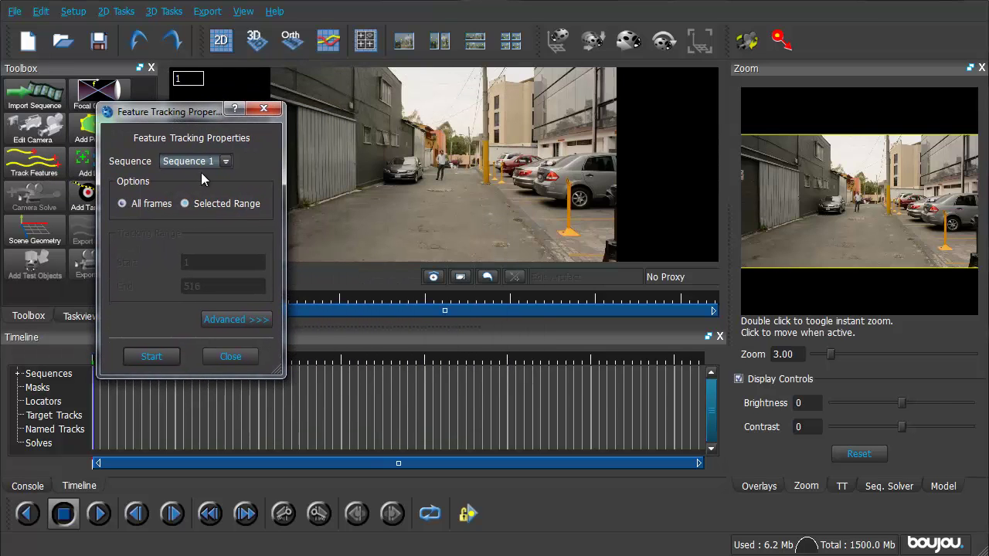
click(229, 324)
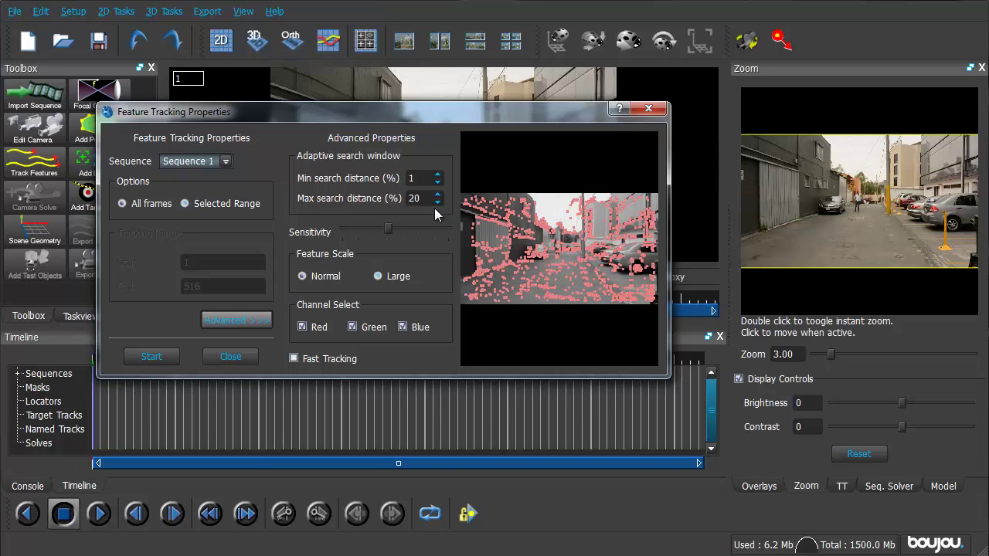
drag(423, 197, 375, 213)
text(35)
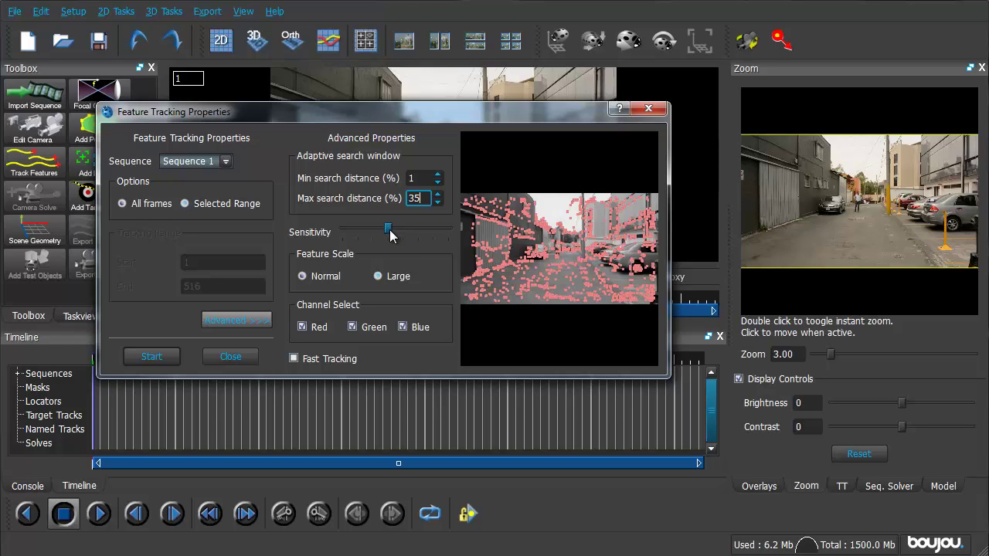
Step: Compare low, medium and high feature tracking sensitivity in the preview, and leave the sensitivity at its maximum
drag(390, 236, 460, 235)
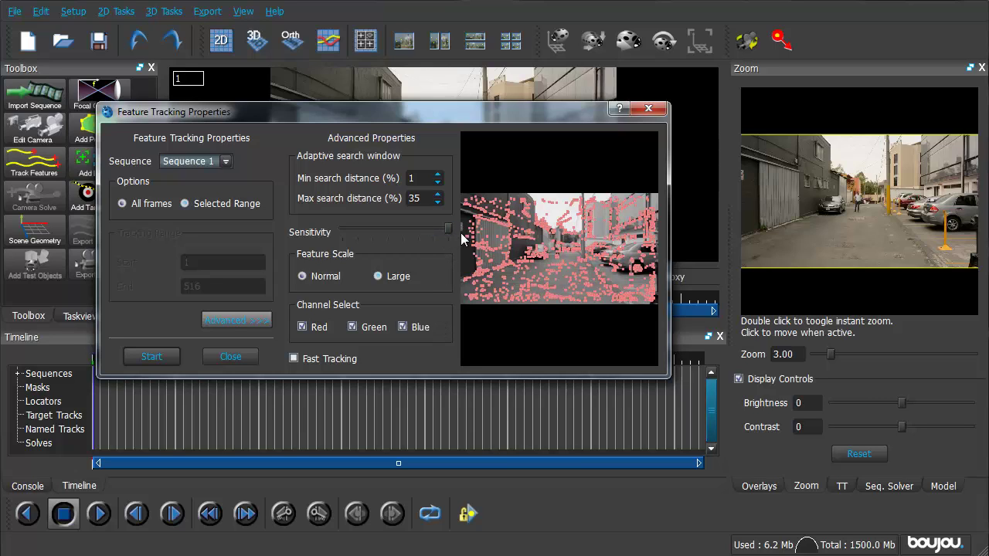
drag(452, 237, 342, 231)
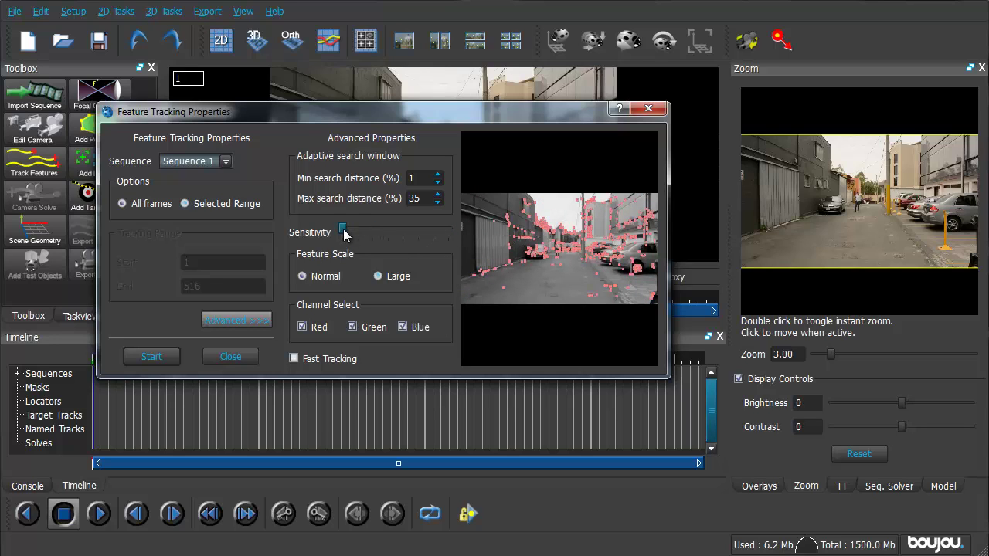
drag(346, 230, 455, 231)
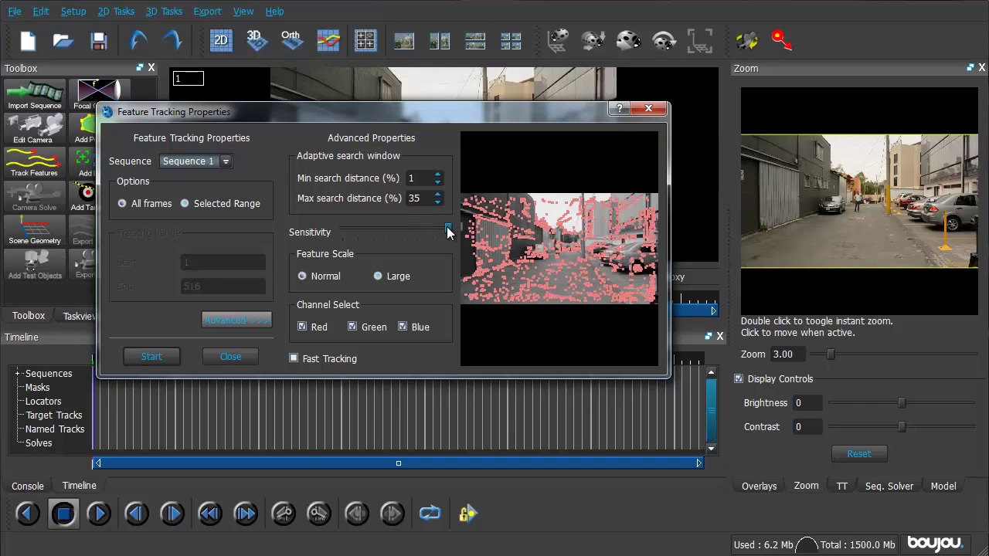
drag(448, 232, 388, 237)
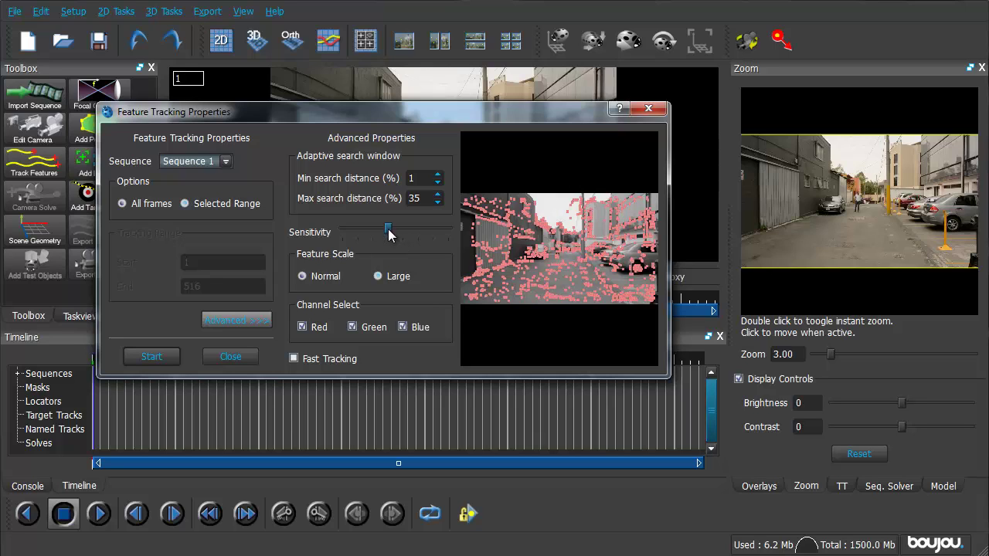
drag(389, 235, 482, 236)
drag(343, 226, 467, 231)
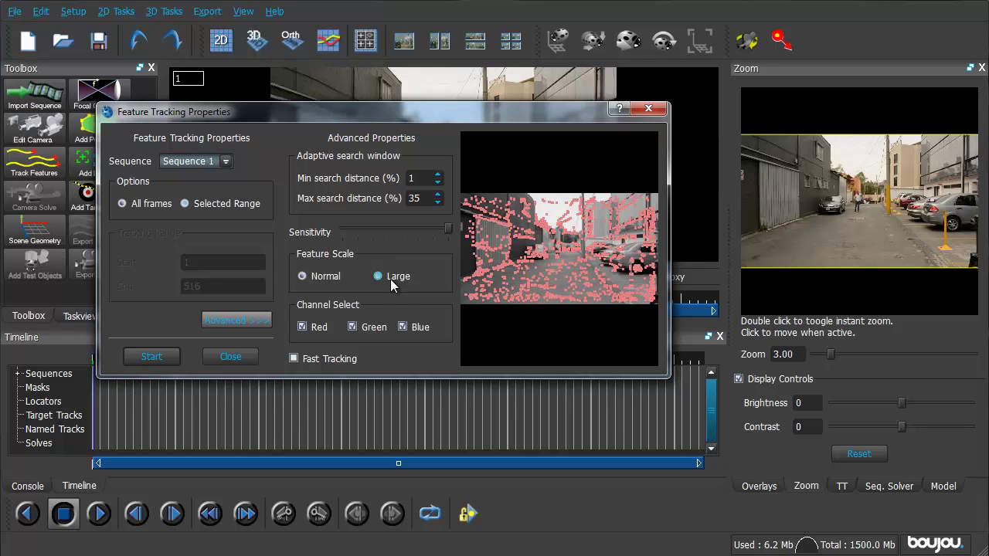
Step: Try the Large feature scale, set it back to Normal, and start feature tracking on all frames of Sequence 1
click(392, 283)
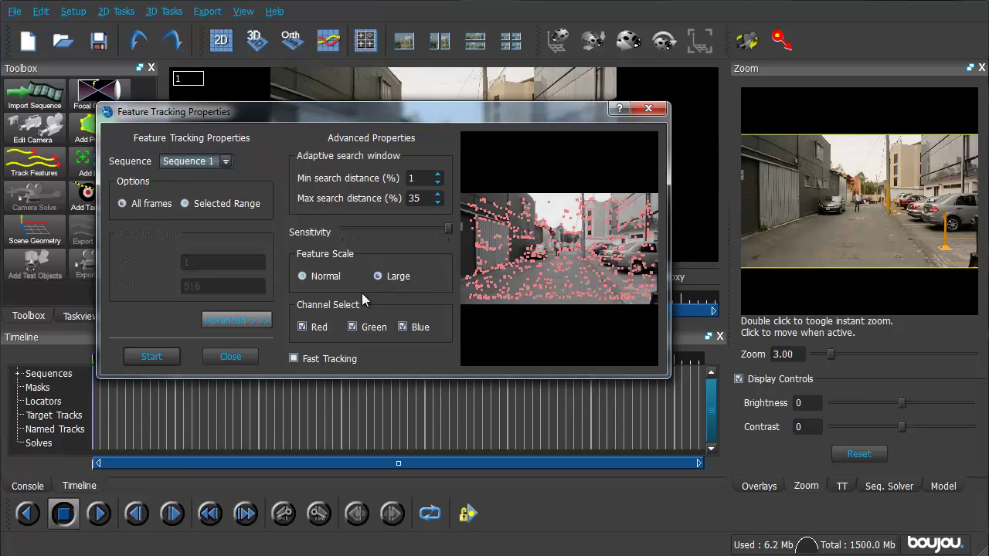
click(326, 275)
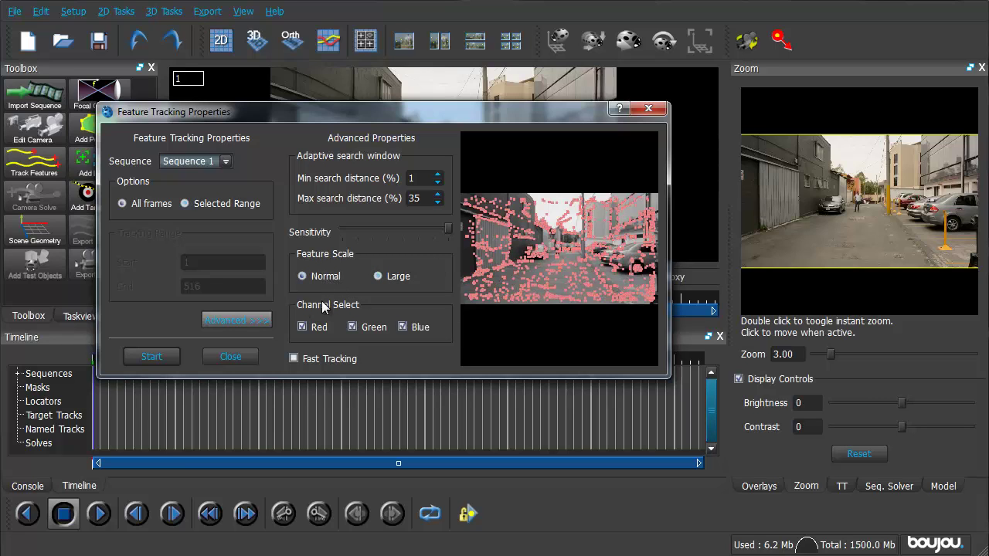
click(143, 356)
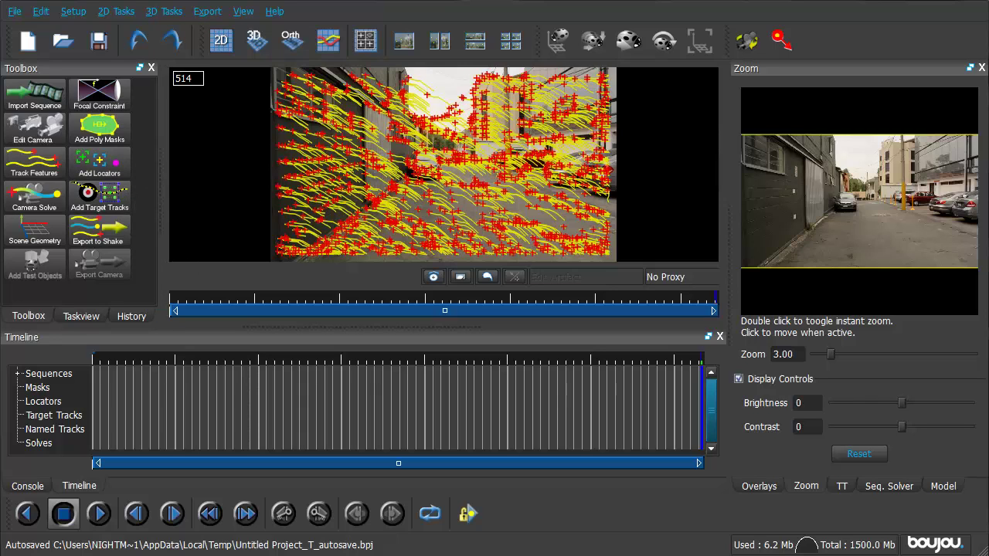
Step: Run the camera solve on all frames of Sequence 1
click(39, 199)
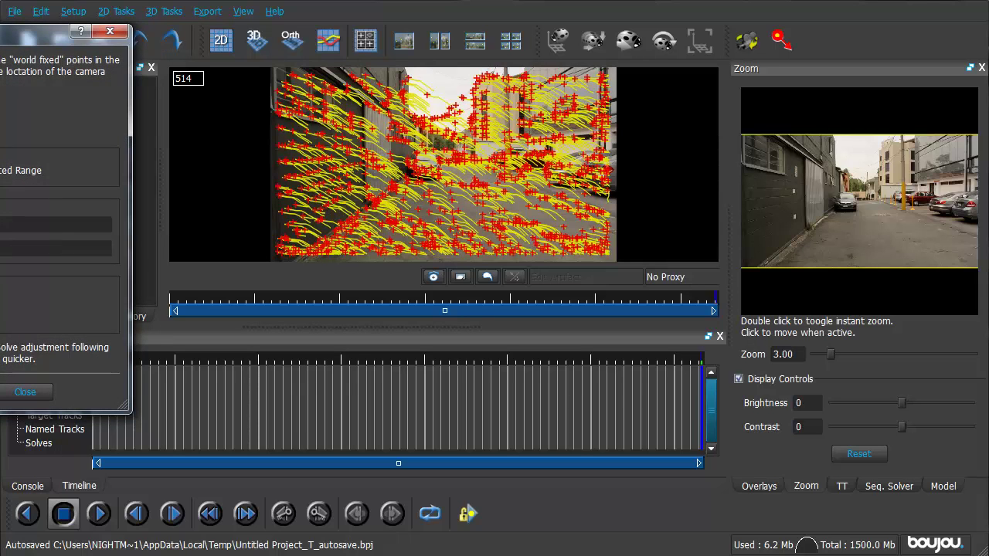
drag(46, 31, 460, 53)
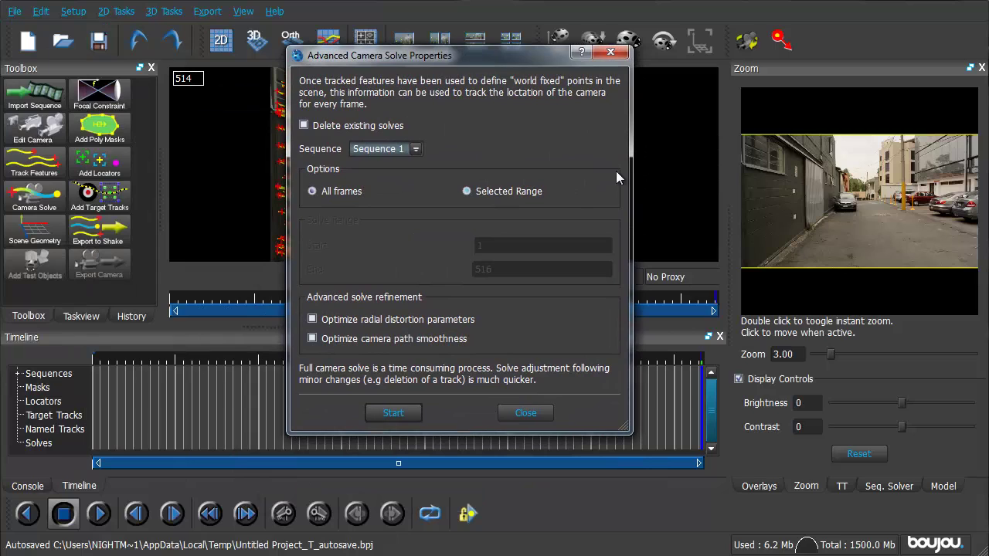
click(313, 192)
click(389, 414)
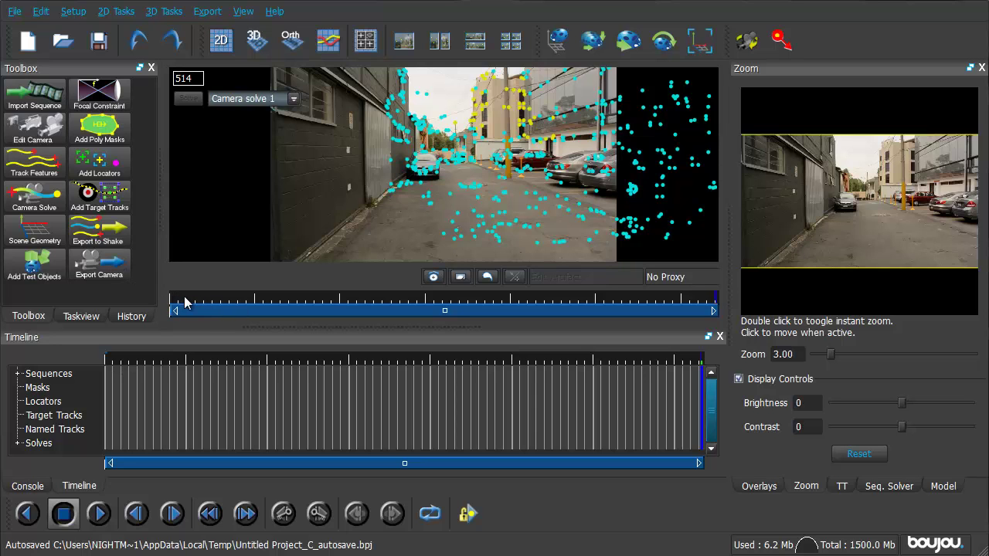
Step: Scrub through the solved sequence and examine how the predicted points follow the street footage
drag(193, 302, 534, 298)
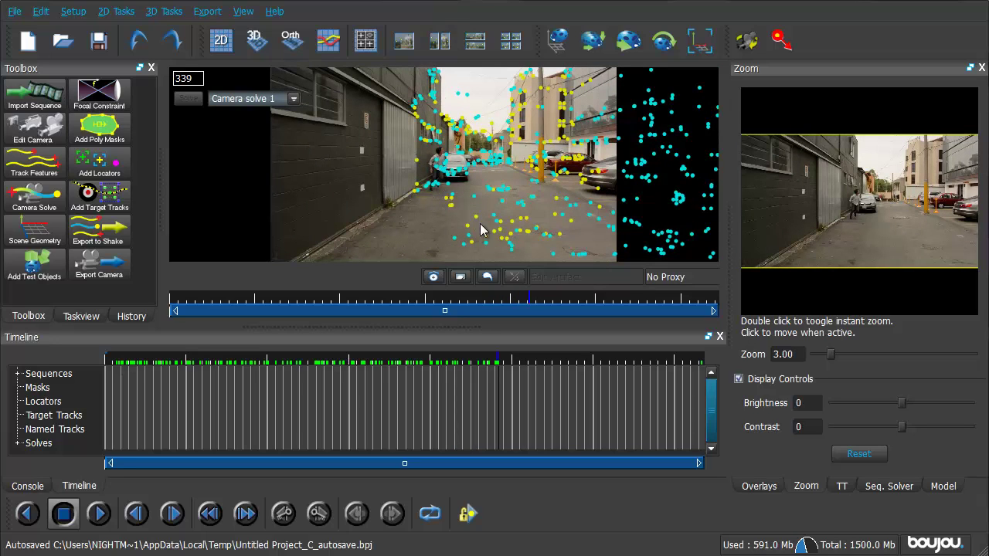
click(508, 300)
drag(508, 299, 519, 301)
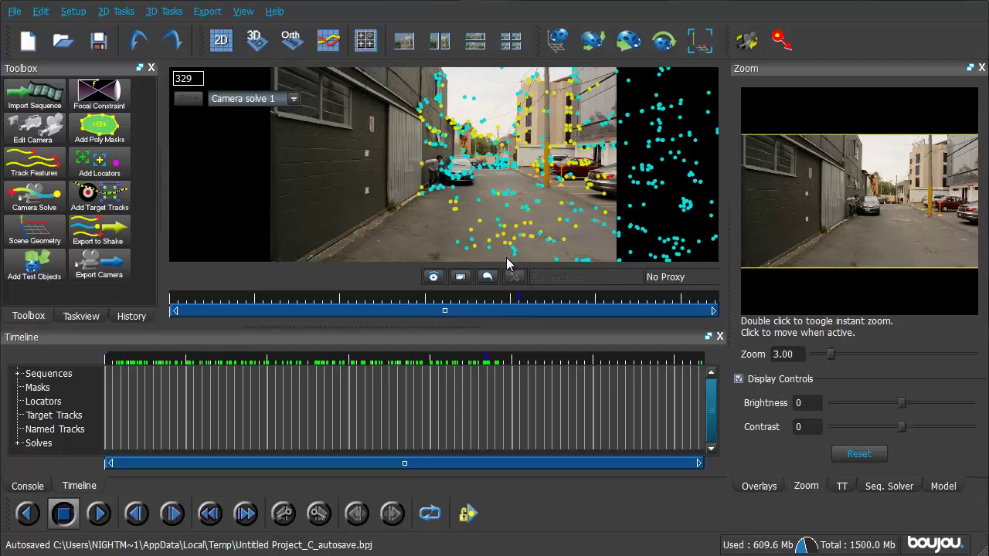
mouse_move(519, 299)
mouse_down()
mouse_move(717, 304)
mouse_move(690, 301)
mouse_up()
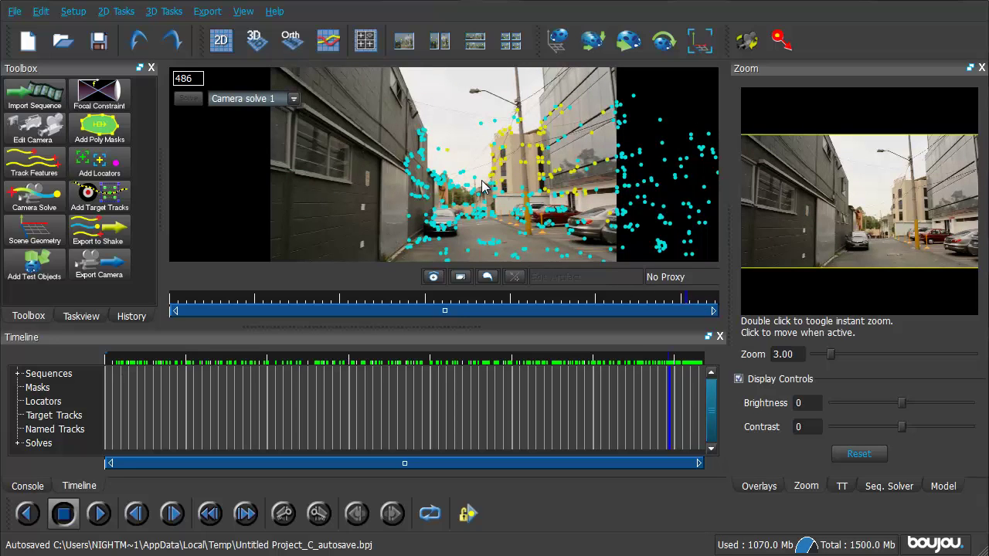
Step: Examine the solved point cloud and camera path in the 3D view from several angles and at different frames
click(253, 42)
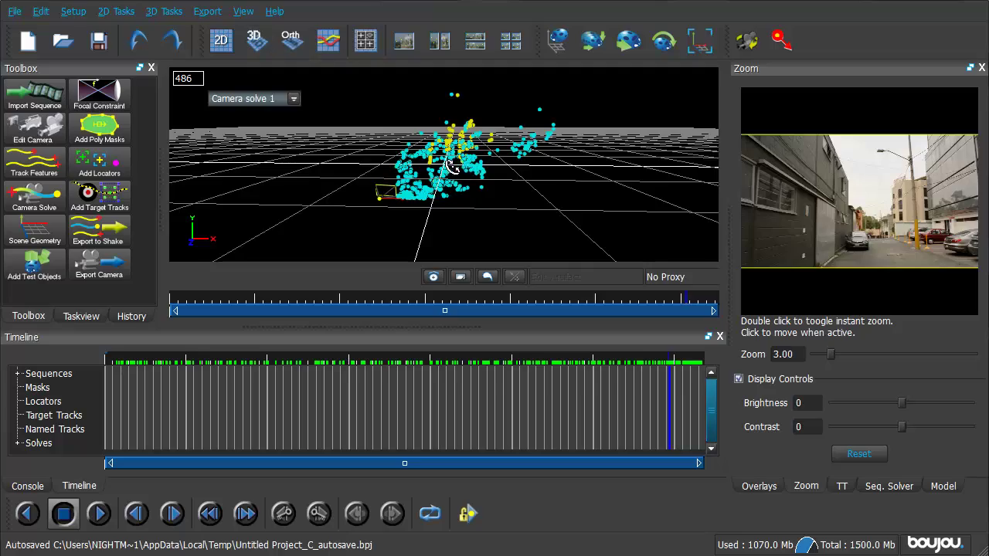
drag(448, 161, 460, 185)
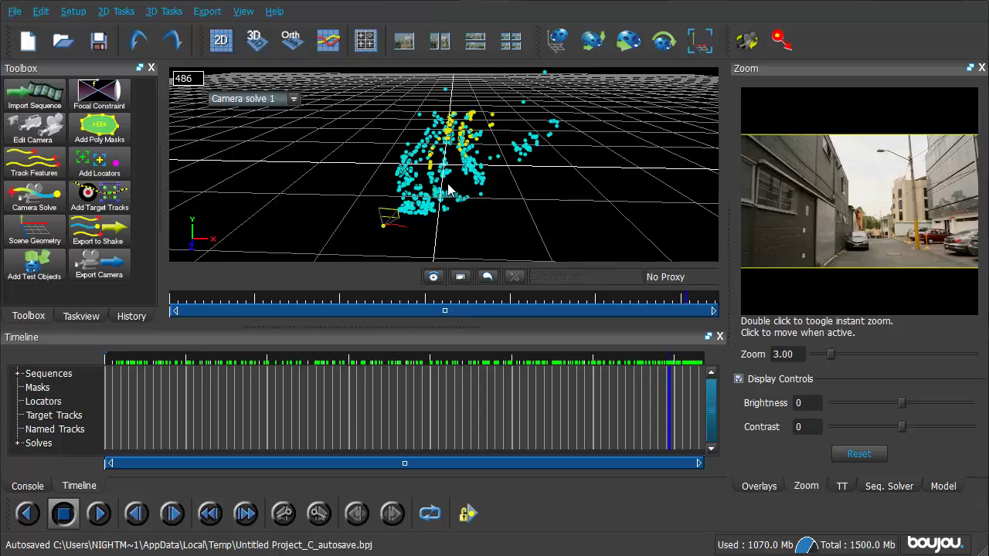
drag(449, 190, 466, 158)
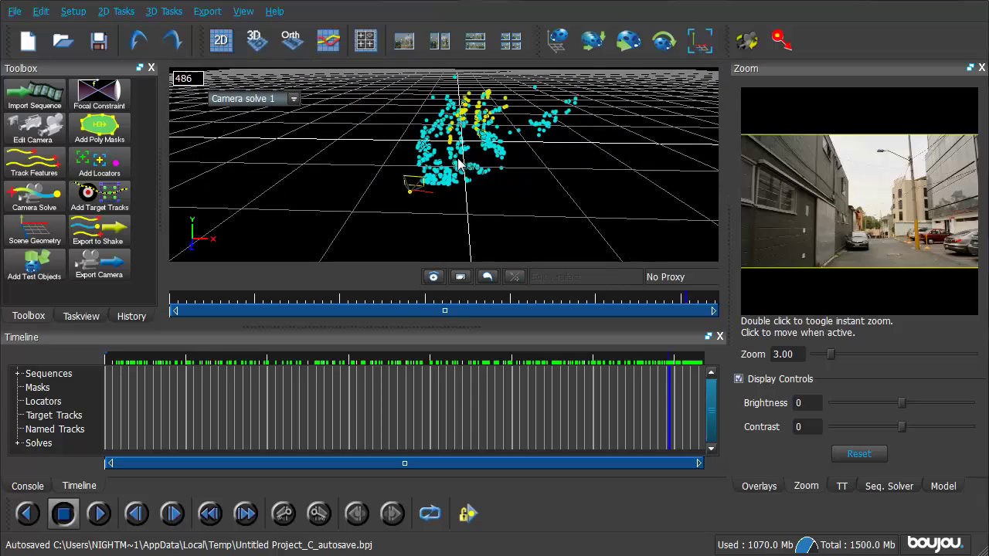
right_drag(457, 162, 395, 209)
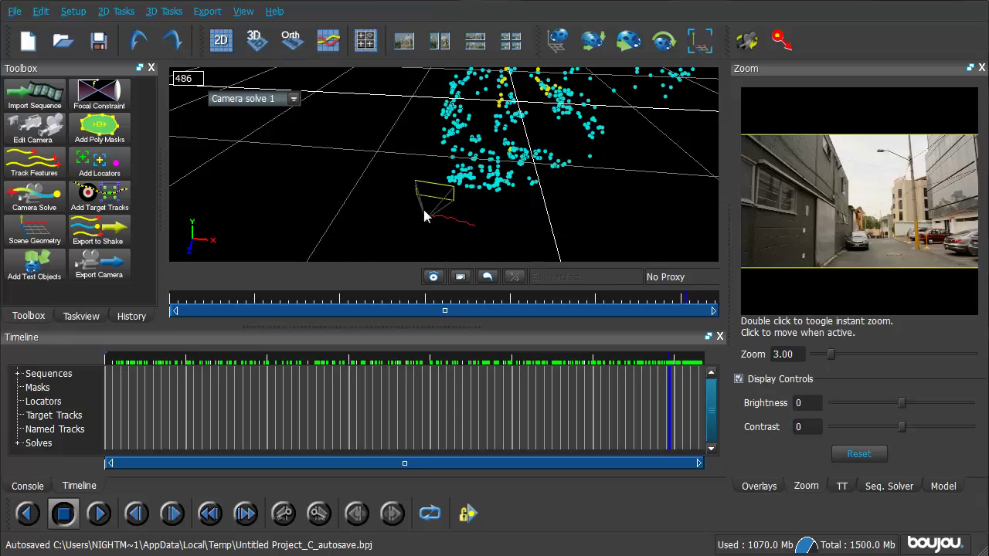
drag(216, 303, 634, 308)
drag(508, 168, 463, 81)
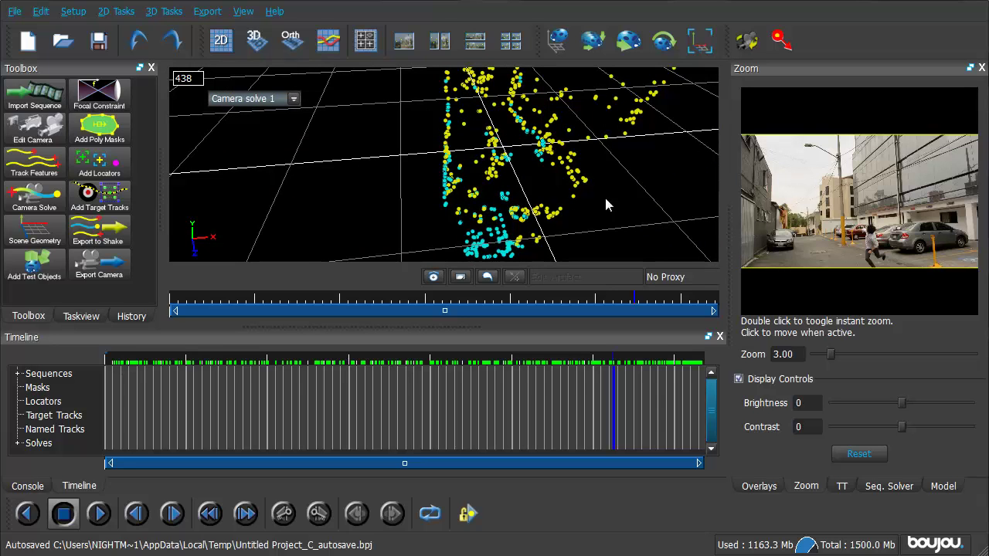
mouse_move(499, 177)
mouse_down()
mouse_move(471, 168)
mouse_move(517, 166)
mouse_move(503, 162)
mouse_up()
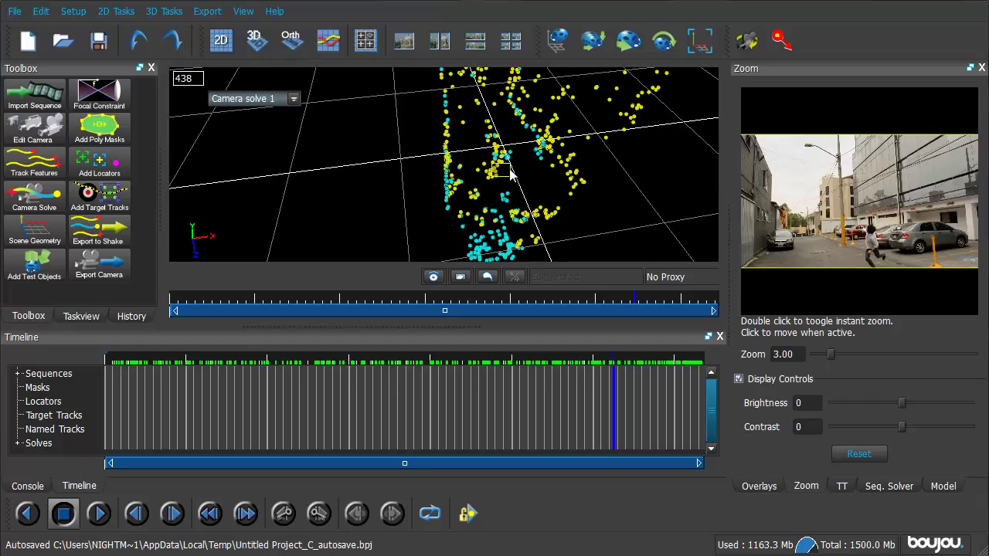
drag(507, 146, 574, 149)
drag(507, 165, 695, 174)
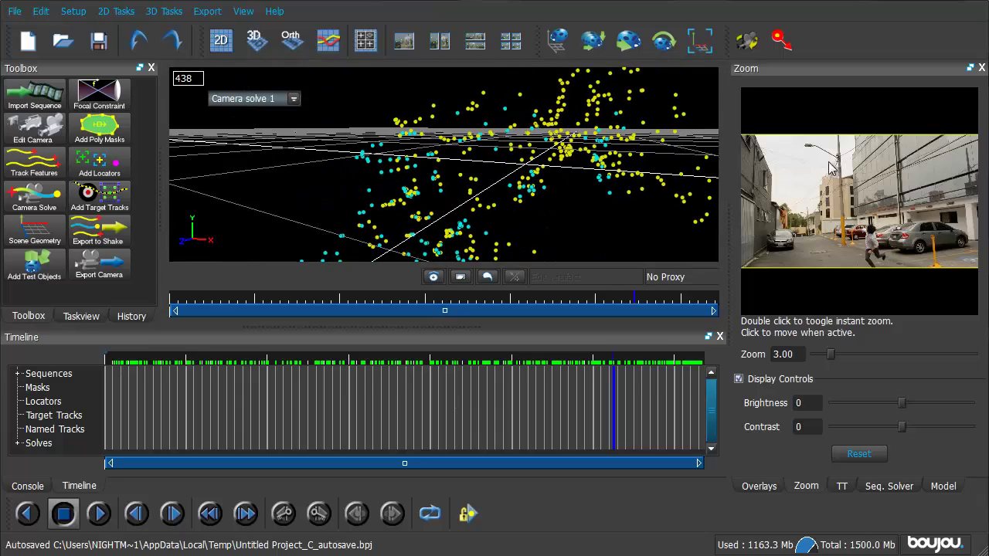
drag(487, 186, 589, 102)
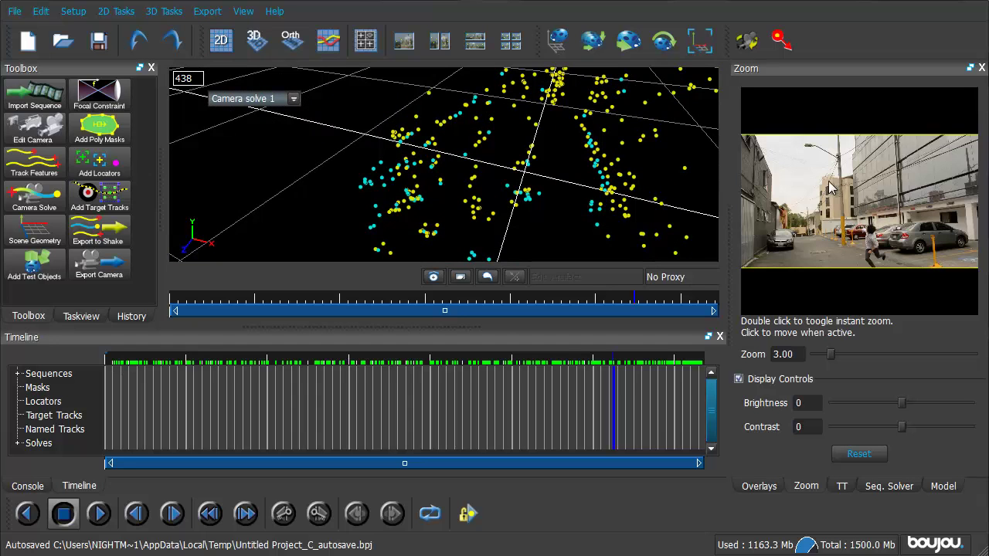
Step: Examine the camera path beside the point cloud from further 3D angles, and return to the 2D footage view
drag(556, 110, 499, 105)
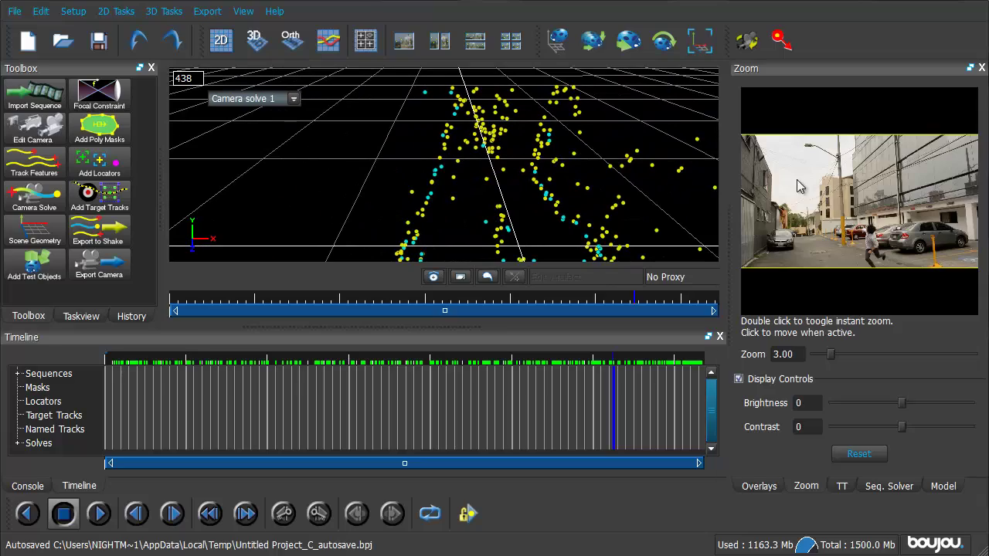
drag(485, 194, 508, 151)
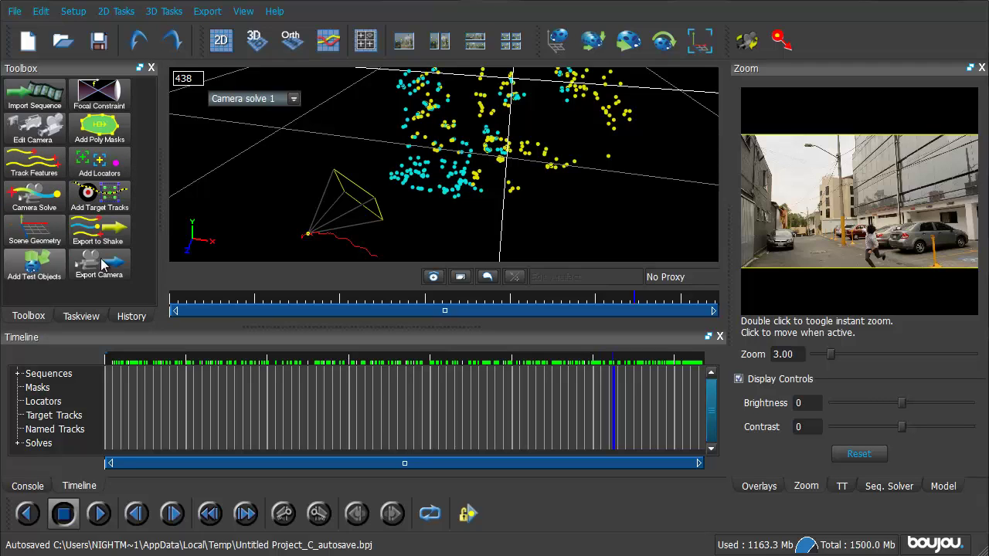
click(223, 43)
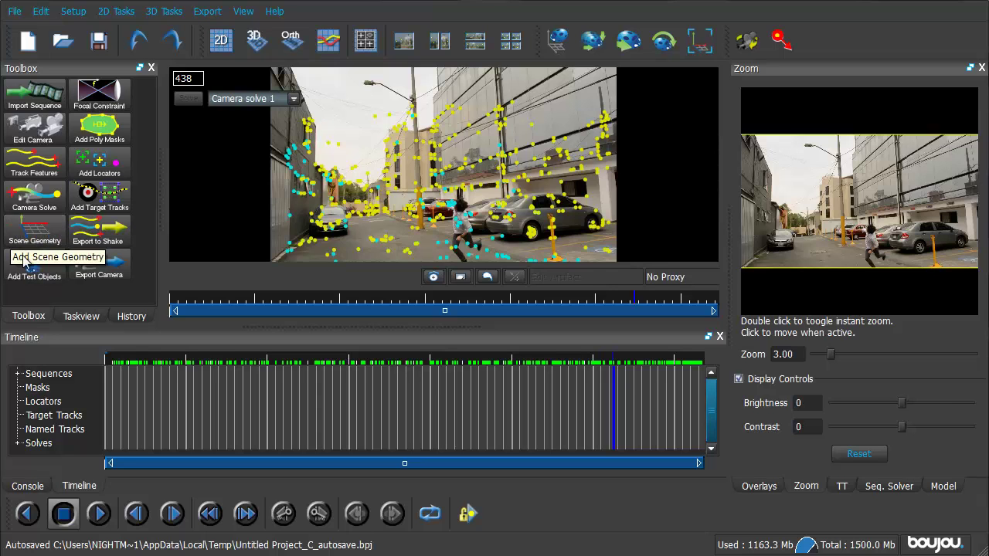
Step: Add an Origin coordinate frame hint in Scene Geometry and connect it to ground track 2599 at frame 39
click(39, 234)
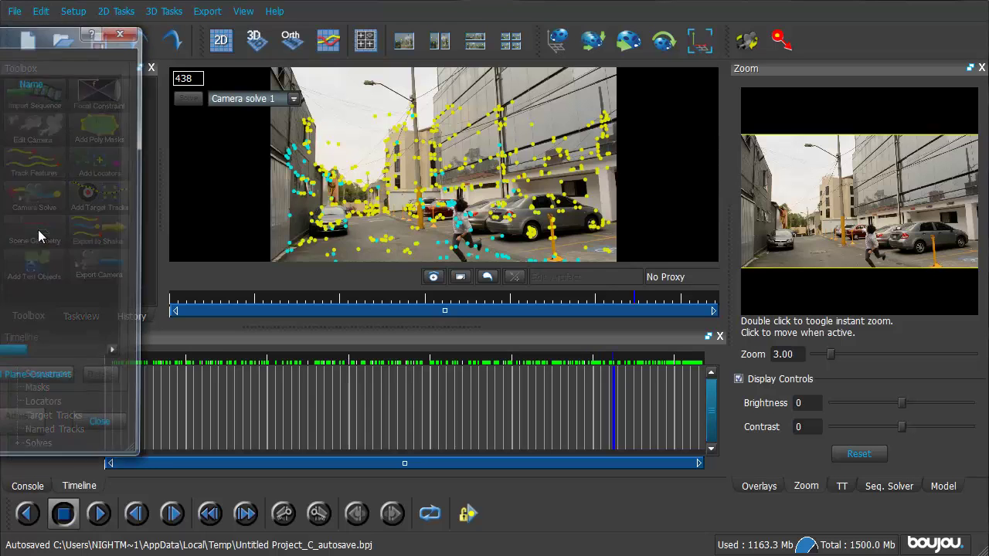
drag(47, 31, 790, 45)
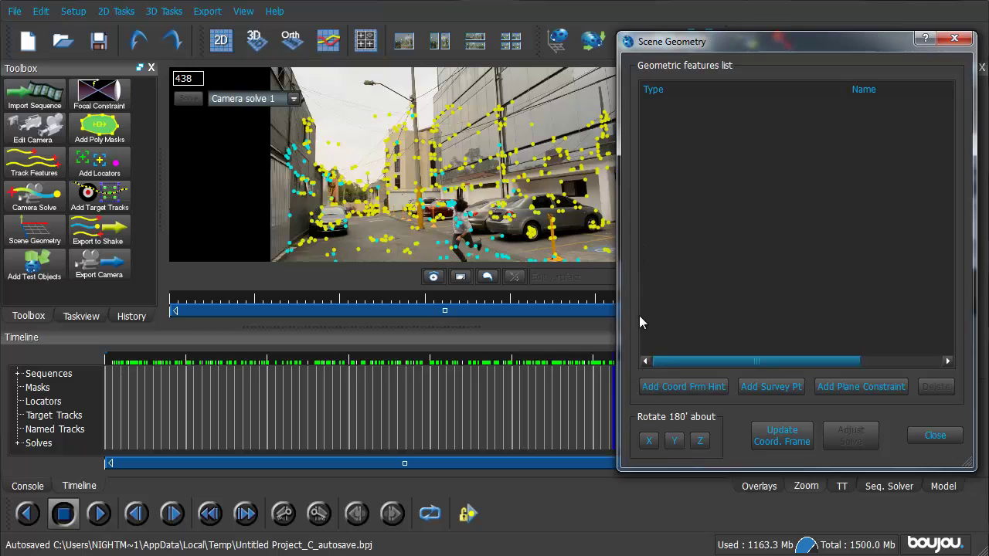
click(695, 390)
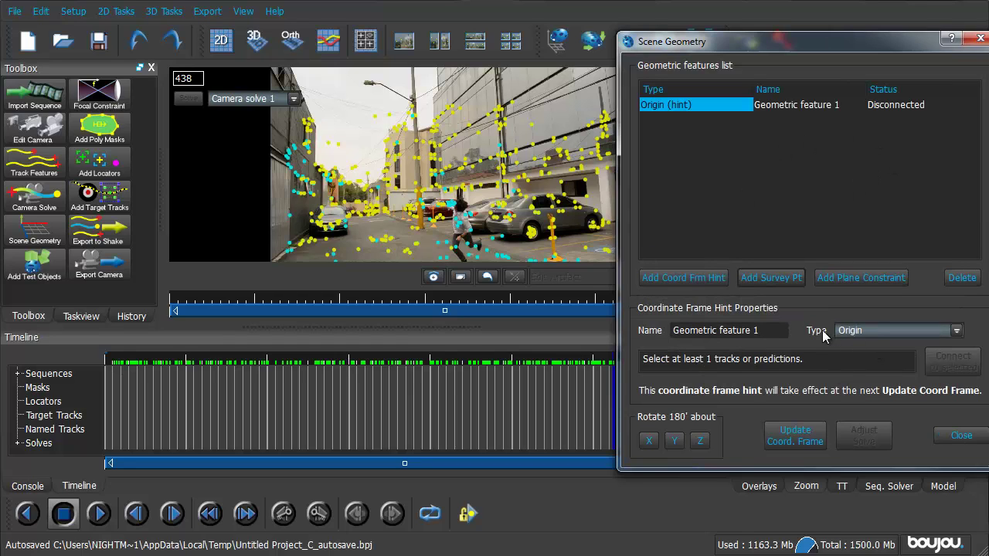
drag(424, 308, 213, 310)
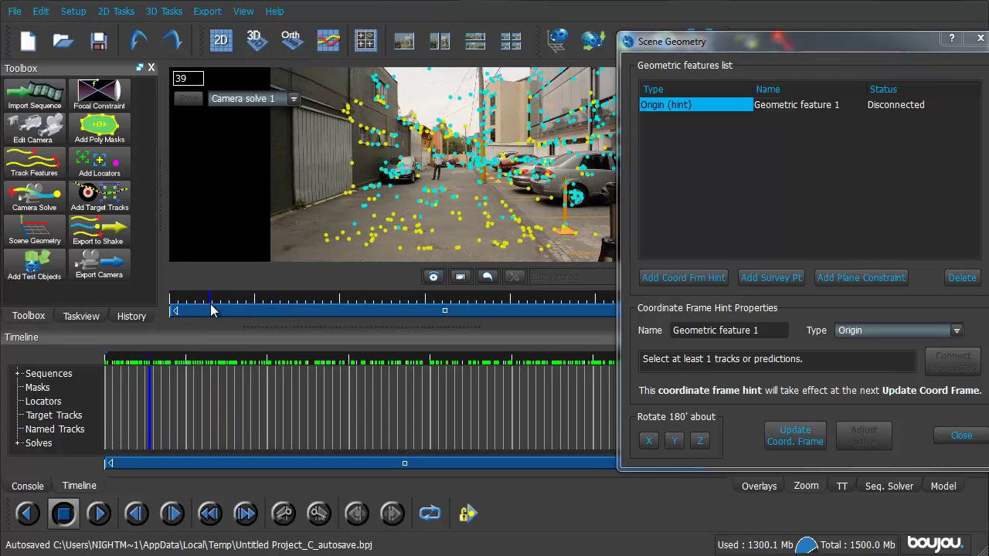
click(420, 216)
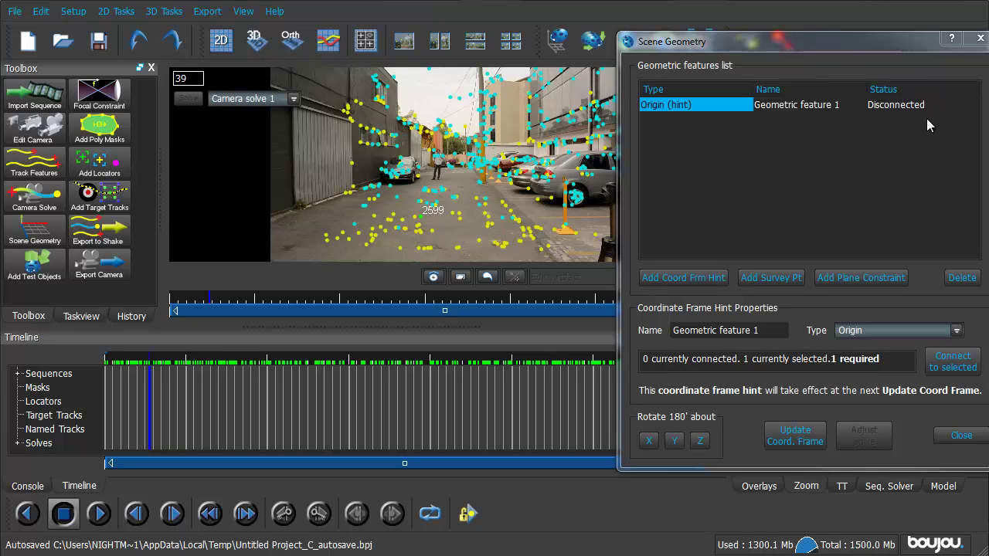
click(955, 367)
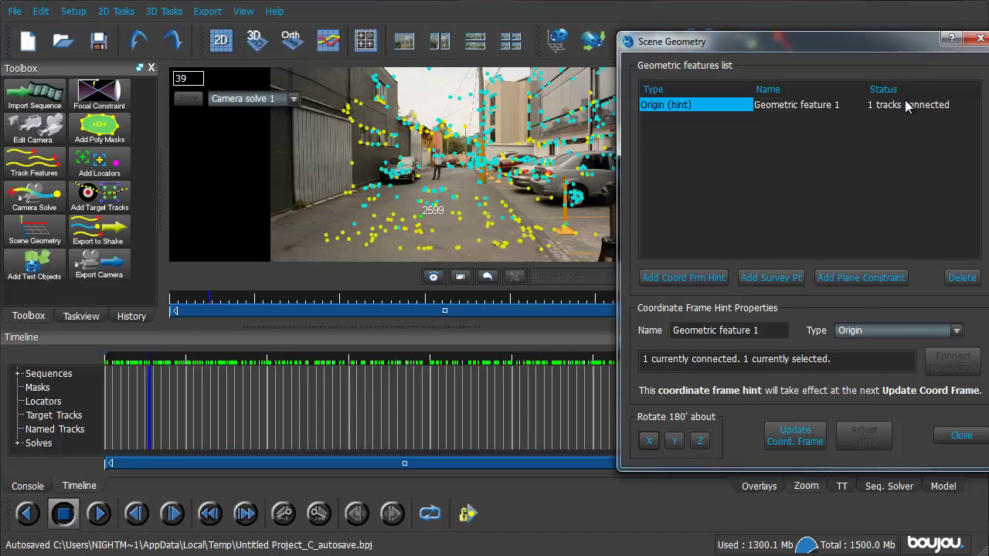
Step: Add a y-axis coordinate frame hint and connect it to tracks 264 and 551, one above the other on the building wall
click(684, 286)
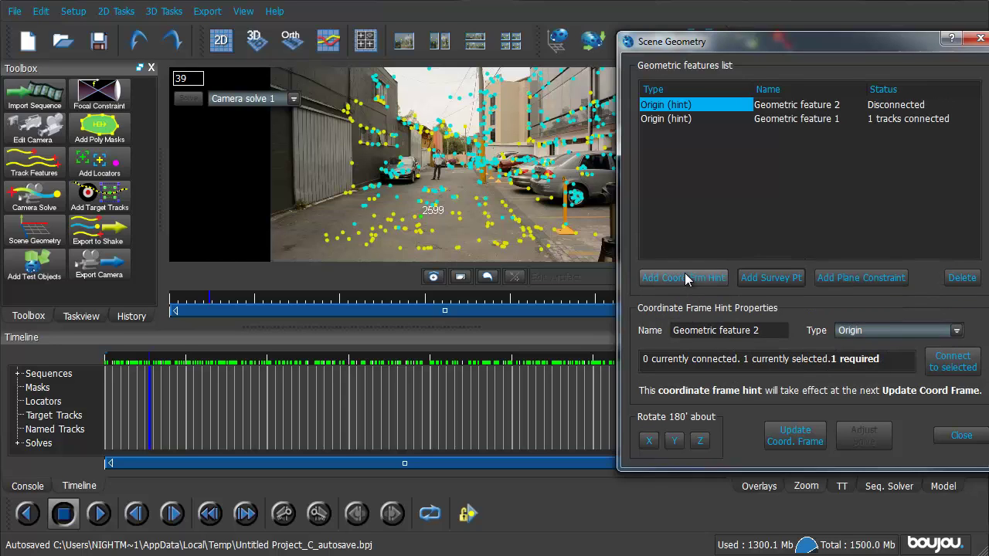
click(888, 329)
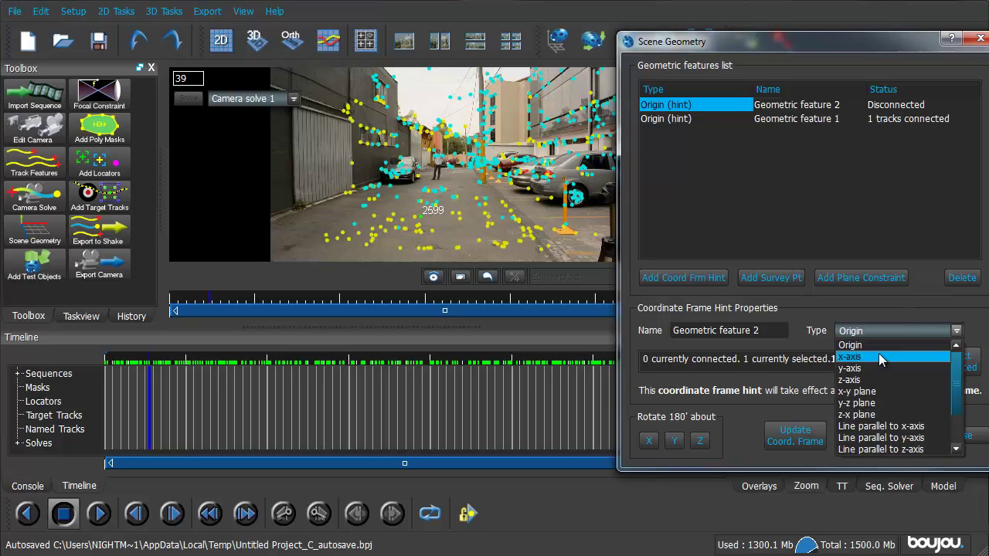
click(865, 368)
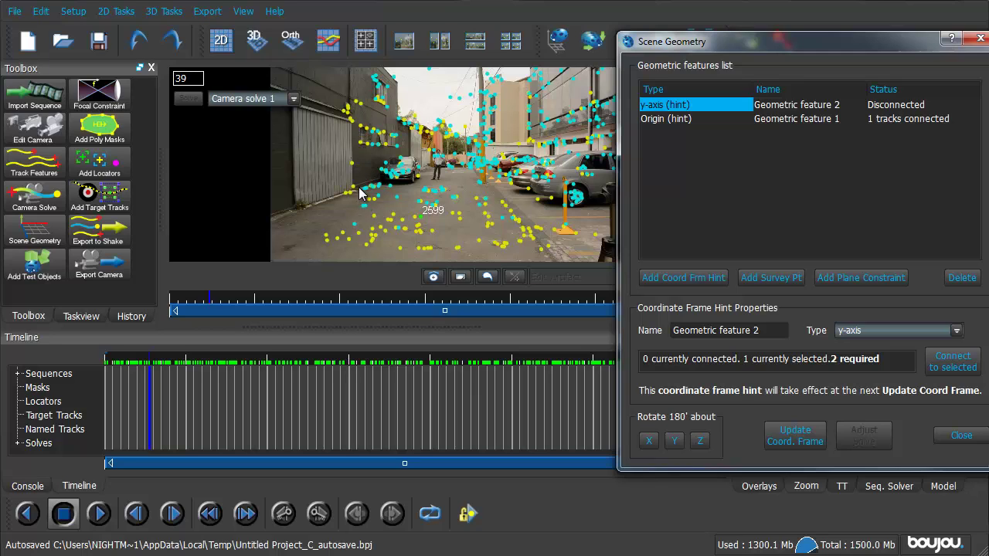
shift+click(353, 126)
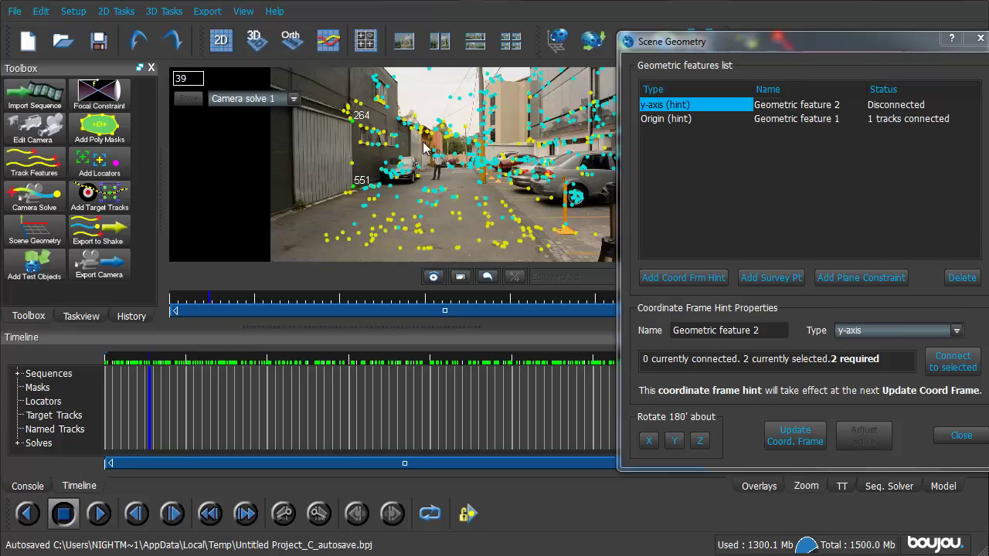
click(956, 363)
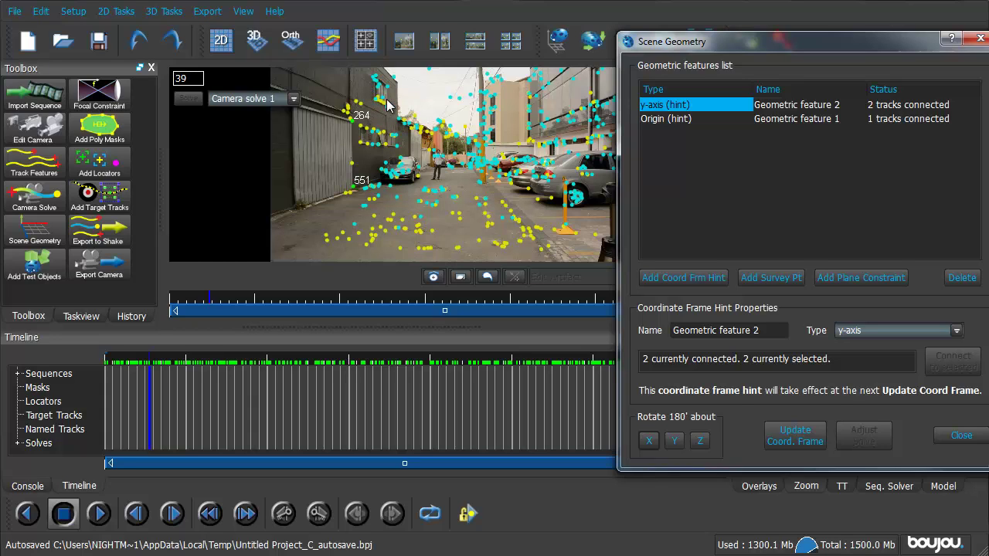
Step: Add a z-axis coordinate frame hint and connect it to tracks 317 and 330 along the upper edge of the wall's open window
scroll(388, 106, up, 5)
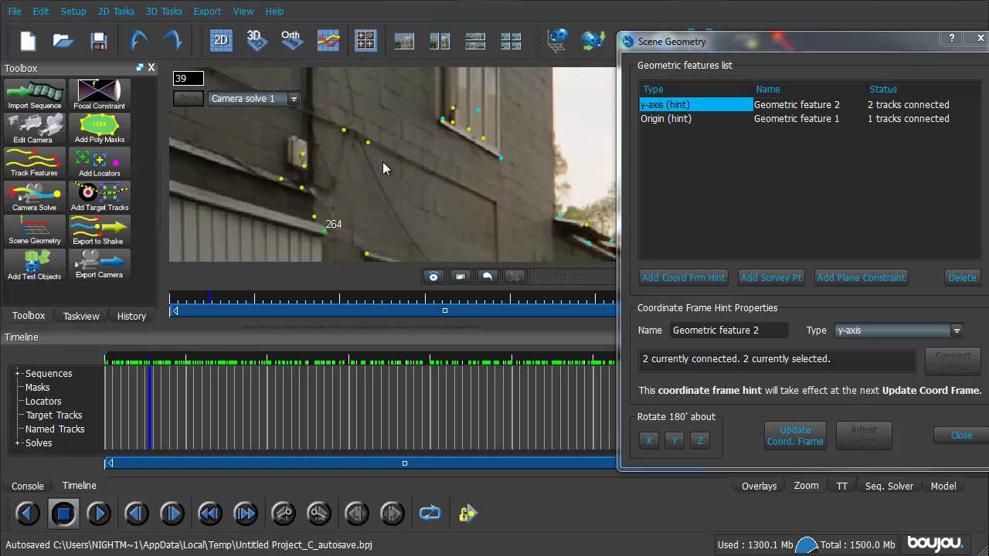
middle_drag(423, 198, 435, 148)
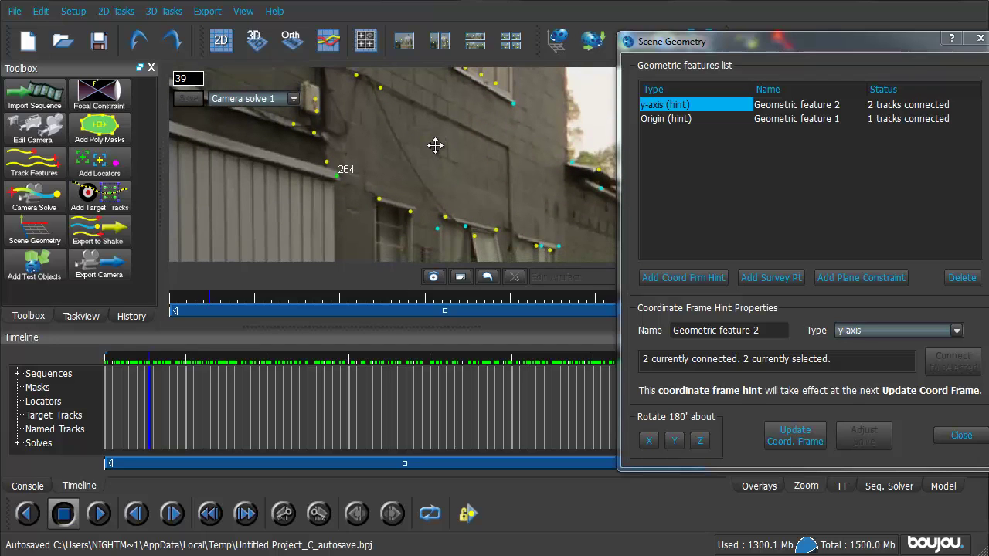
middle_drag(456, 210, 424, 184)
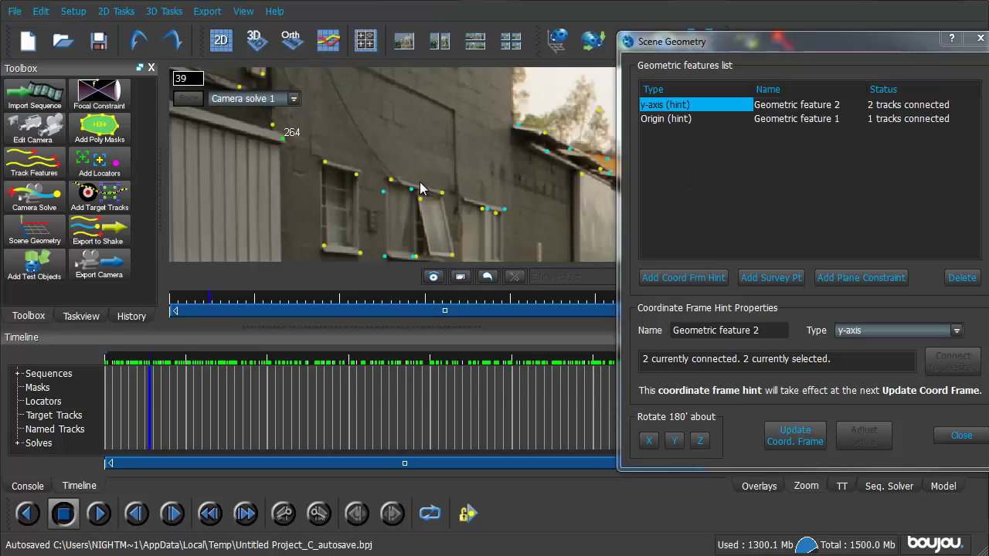
click(668, 280)
click(899, 326)
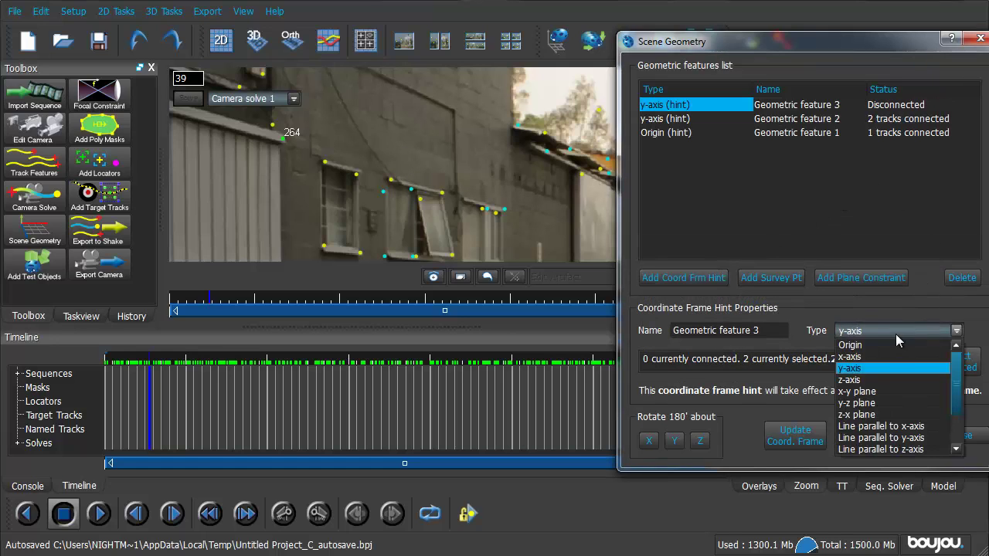
click(880, 379)
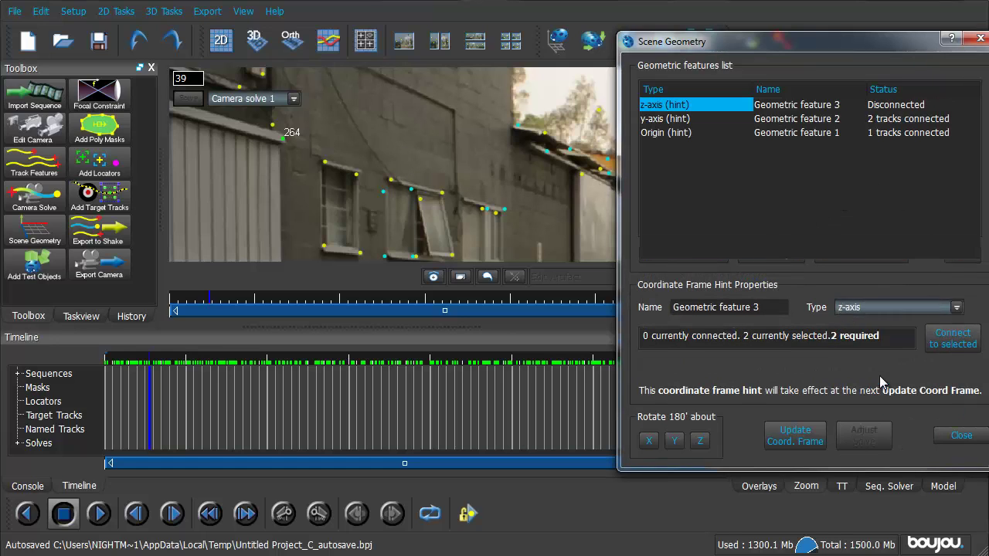
click(393, 182)
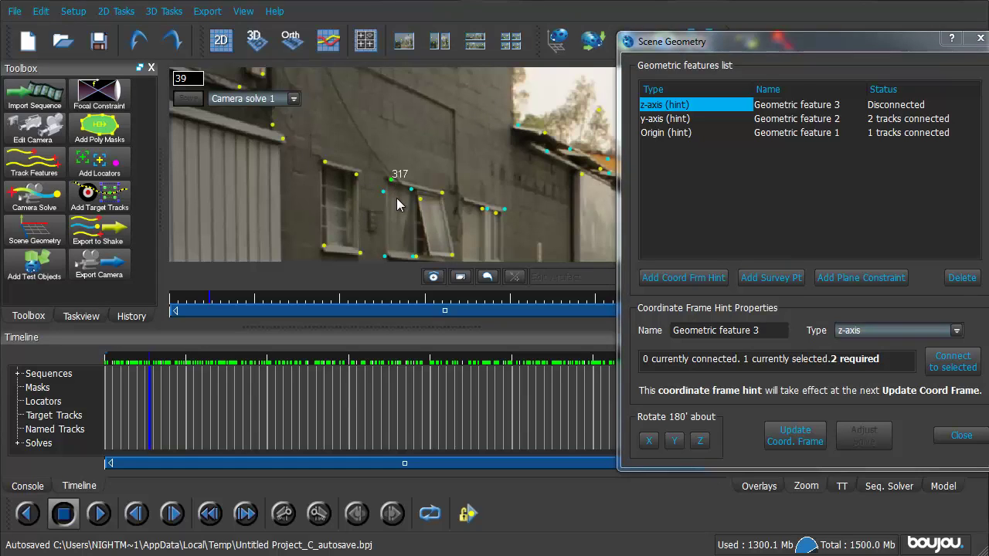
shift+click(442, 194)
click(952, 369)
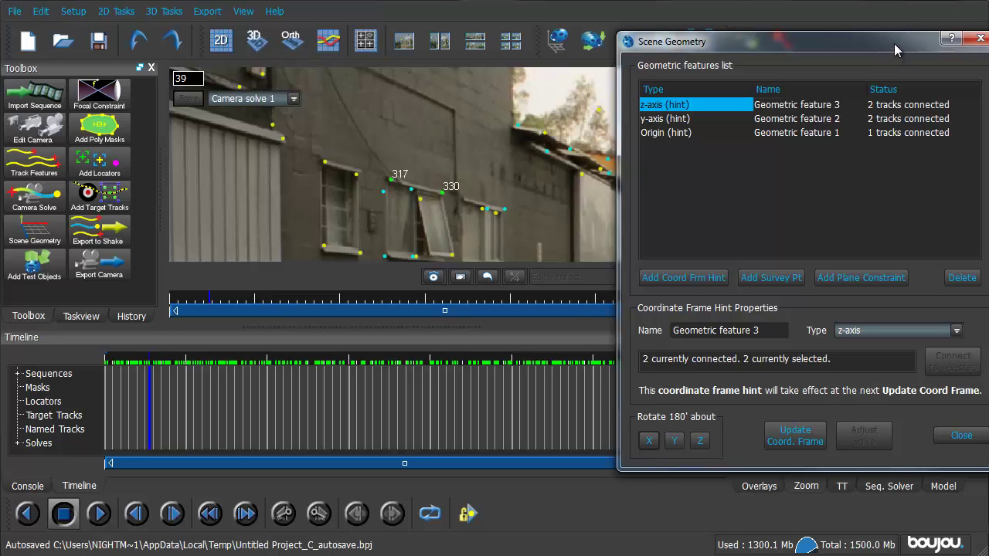
Step: Scrub through the footage and inspect the tracks around the wall windows used for the z-axis hint, up close and in the whole scene
drag(894, 43, 821, 39)
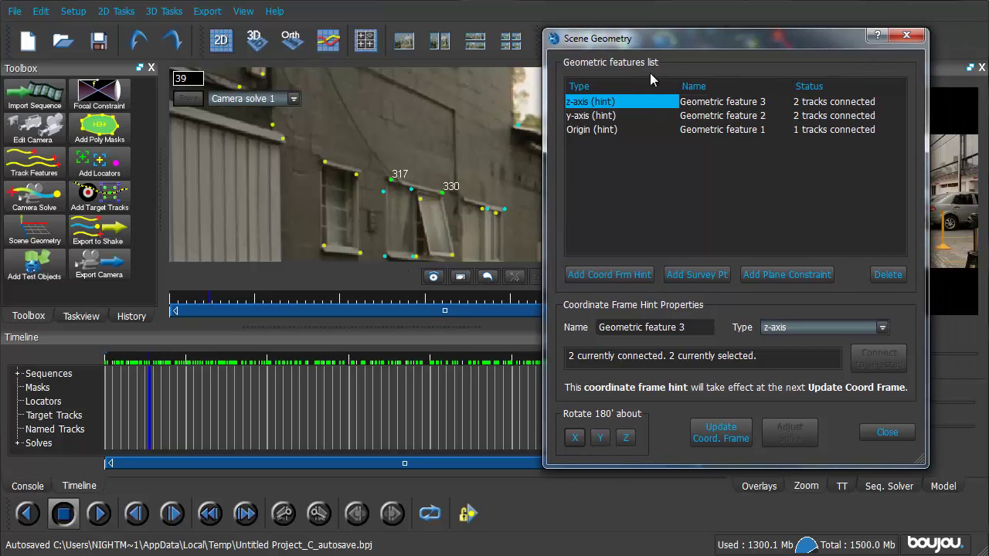
drag(690, 38, 988, 278)
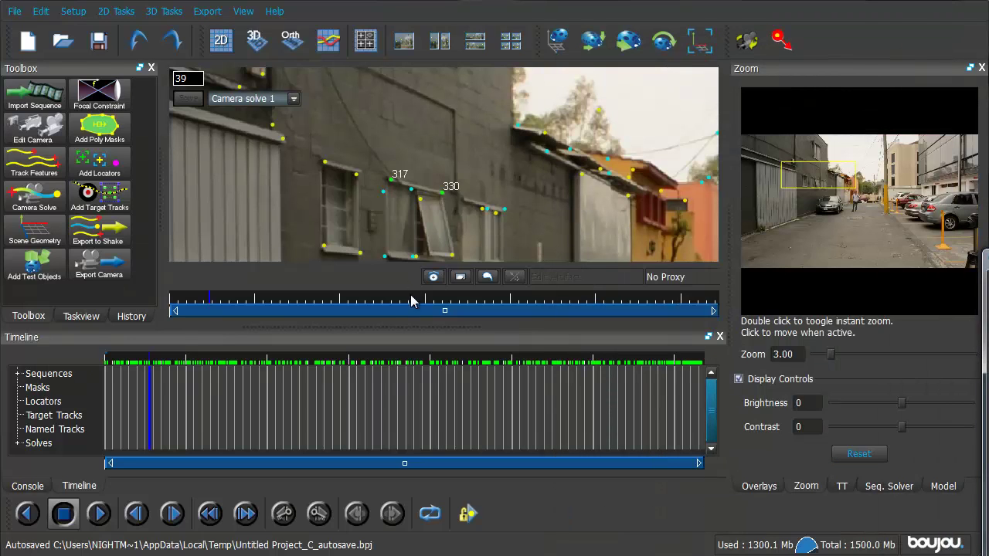
drag(410, 301, 569, 301)
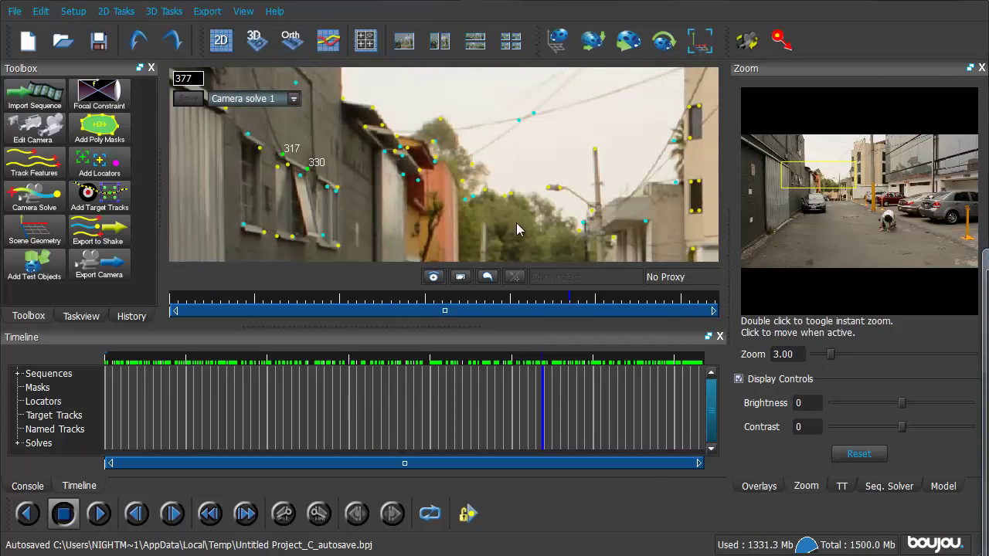
scroll(516, 223, down, 5)
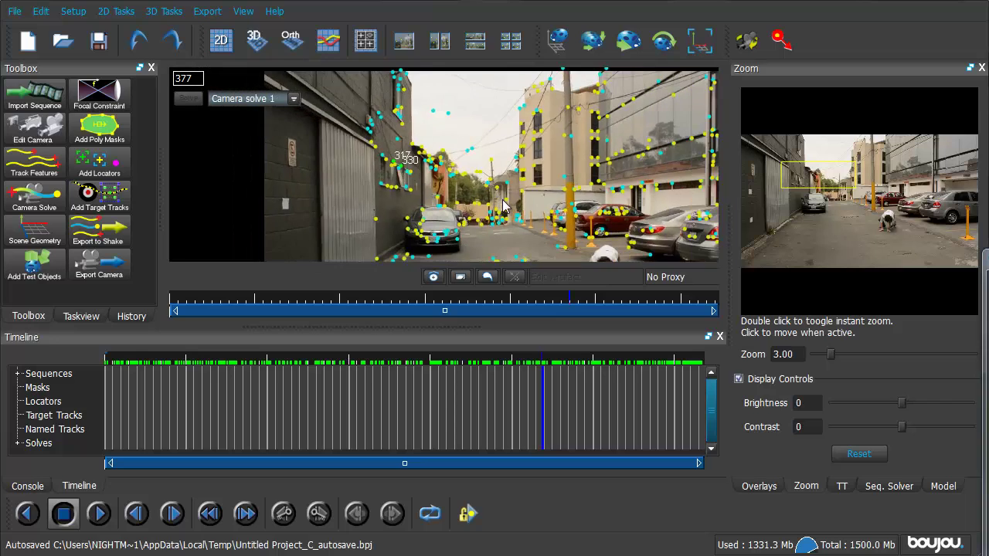
scroll(502, 207, down, 2)
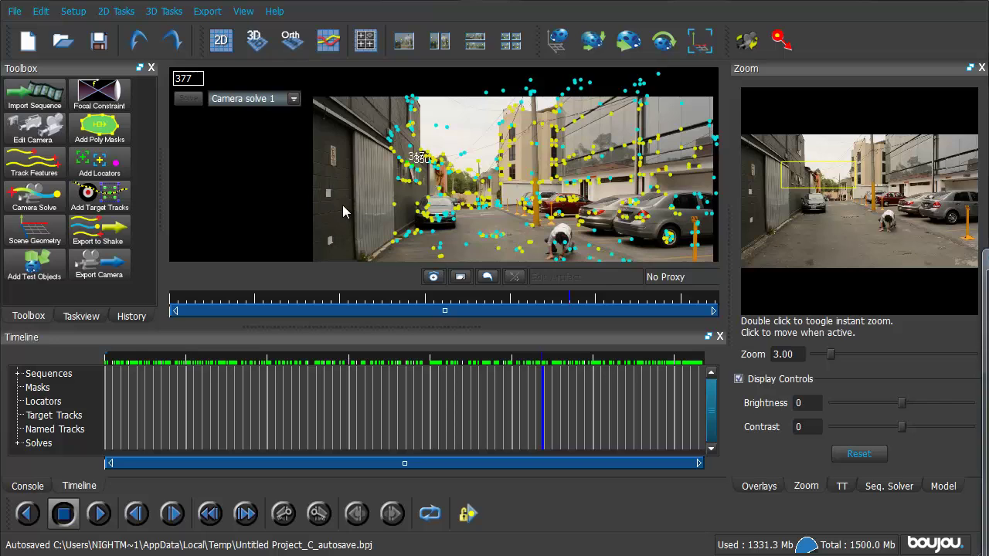
drag(539, 302, 410, 302)
mouse_move(322, 300)
mouse_down()
mouse_move(186, 301)
mouse_move(685, 303)
mouse_move(176, 301)
mouse_up()
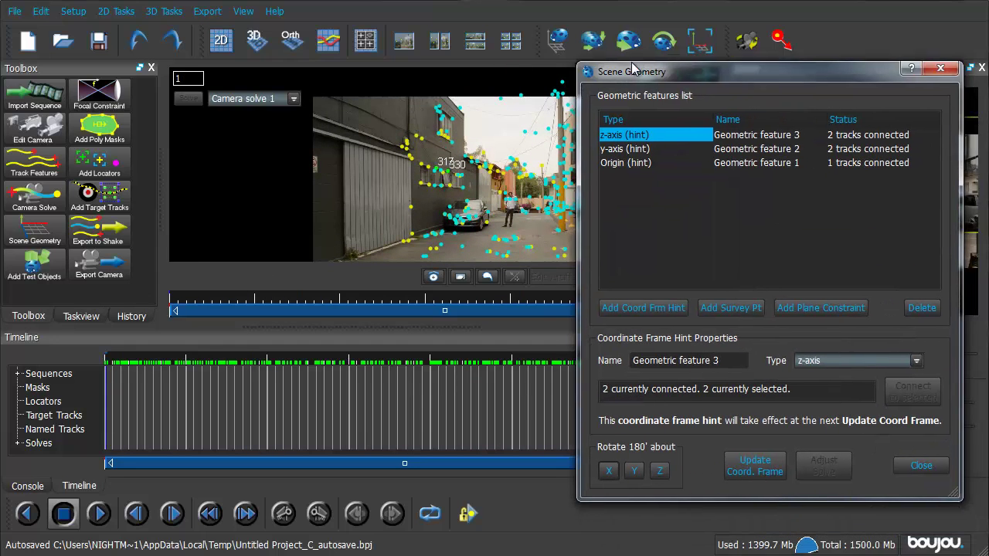
scroll(436, 169, up, 5)
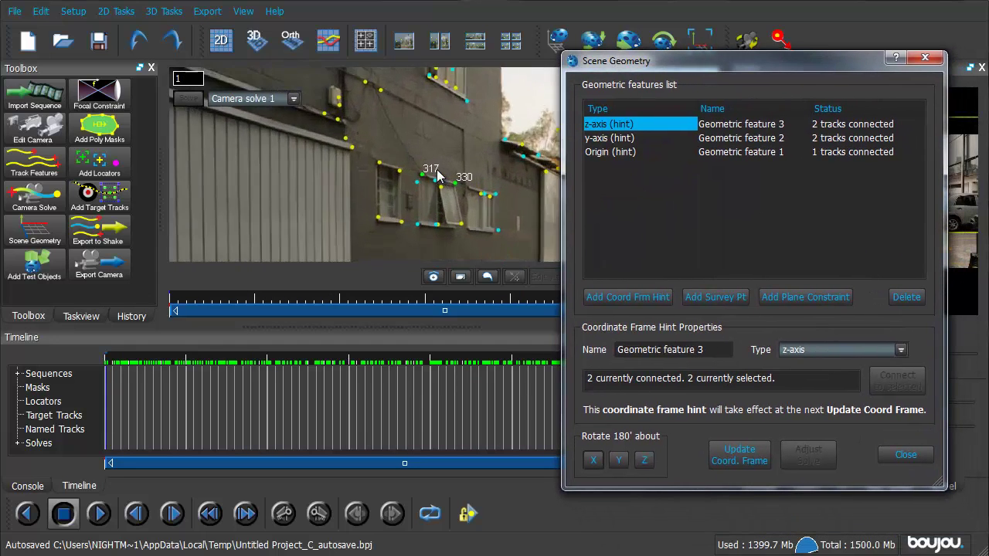
scroll(384, 197, up, 2)
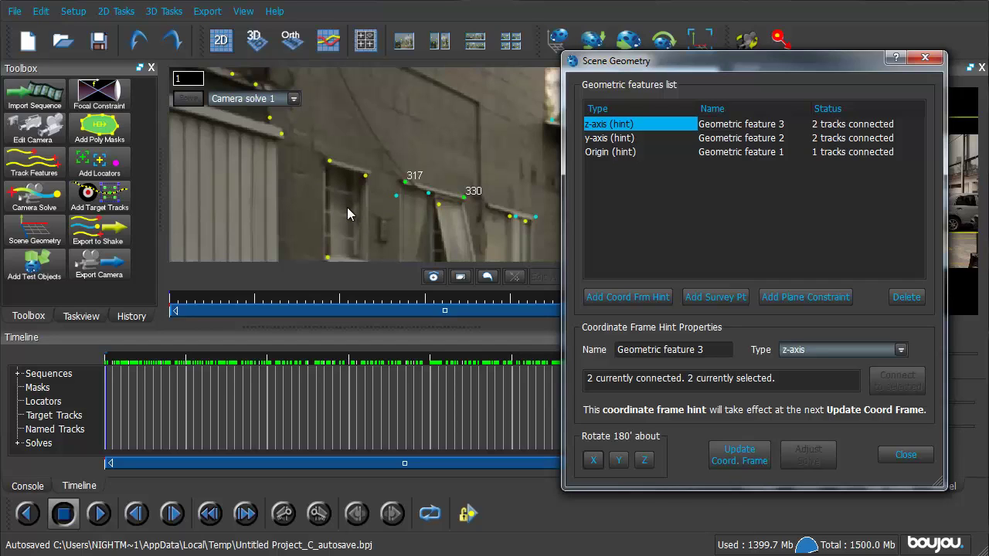
drag(449, 159, 348, 200)
scroll(408, 178, down, 3)
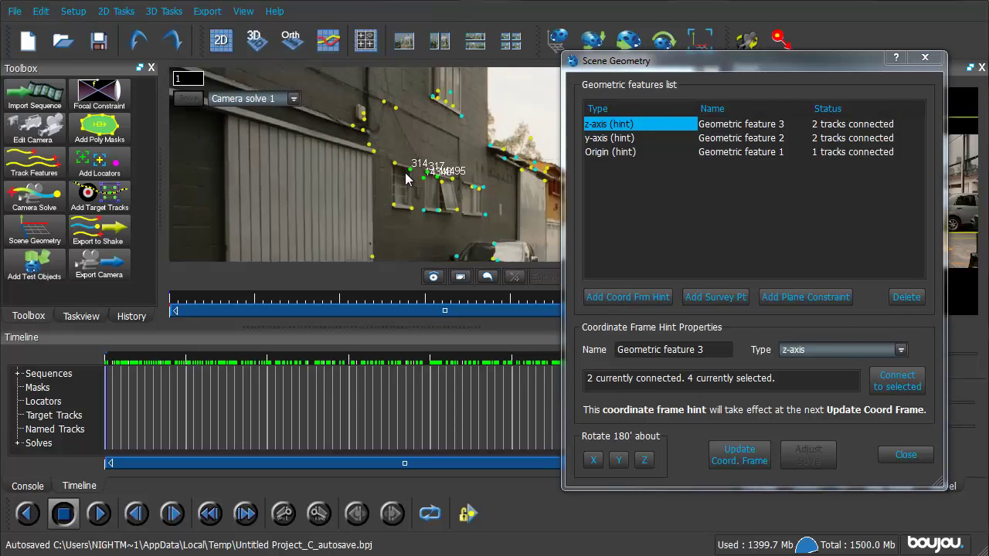
scroll(408, 178, down, 3)
Step: Add another coordinate frame hint in Scene Geometry and set its type to Known Length
drag(618, 60, 177, 36)
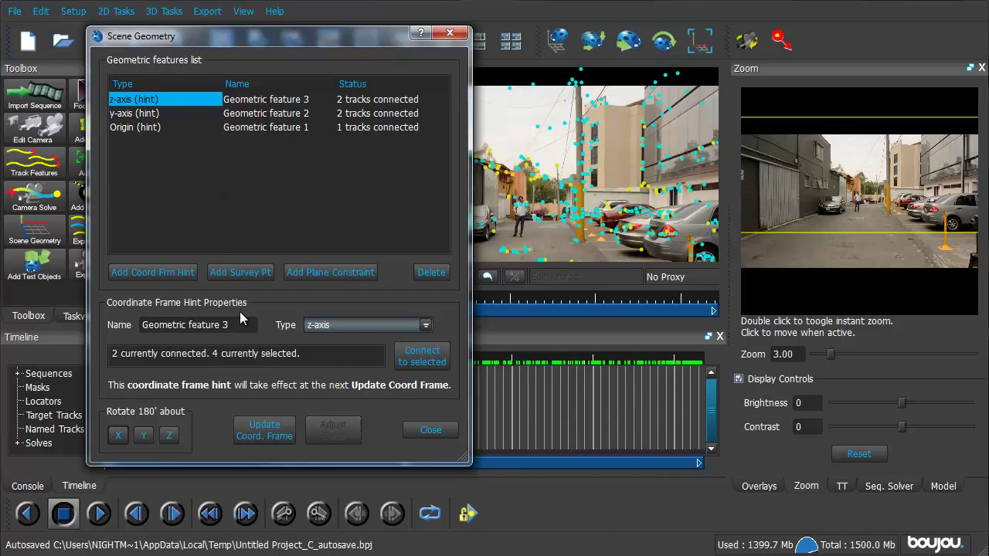
click(147, 278)
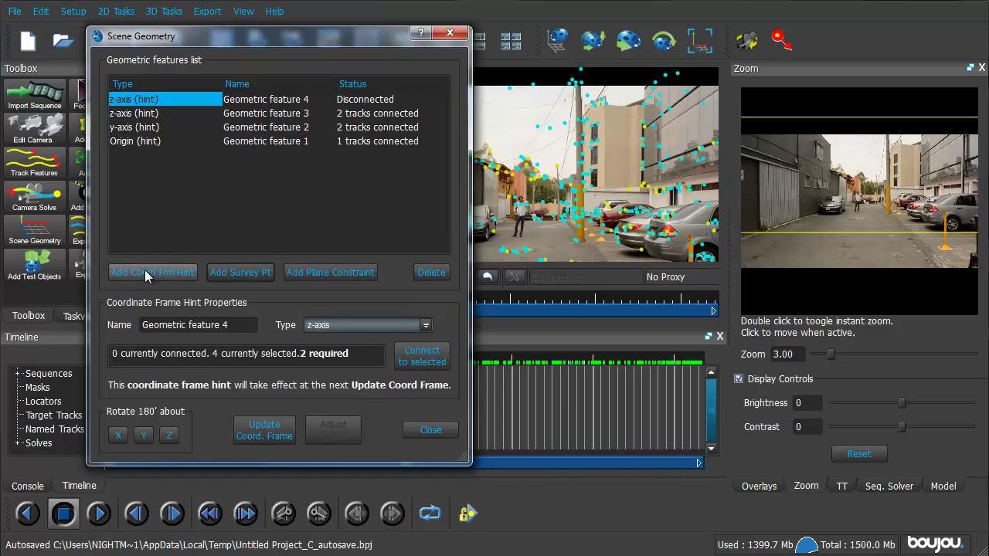
click(377, 327)
scroll(428, 366, down, 2)
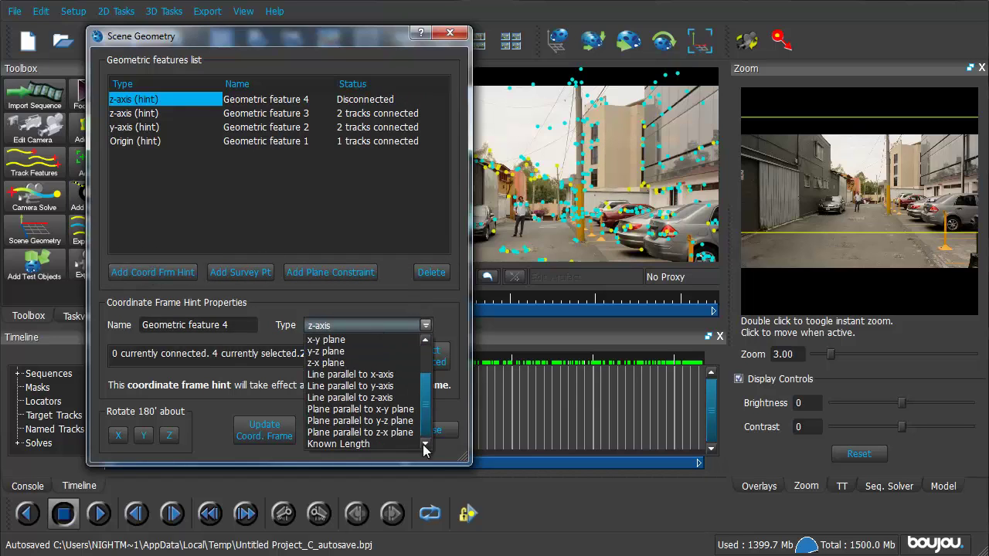
click(340, 444)
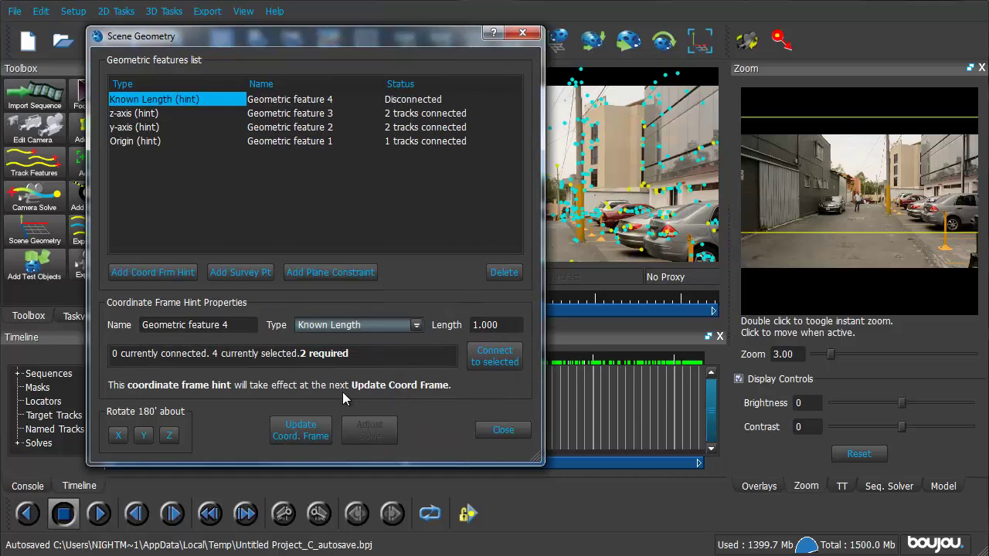
Step: Select tracks 10734 and 11277 on the distant beige building for the known-length hint and set its length to 100
click(601, 132)
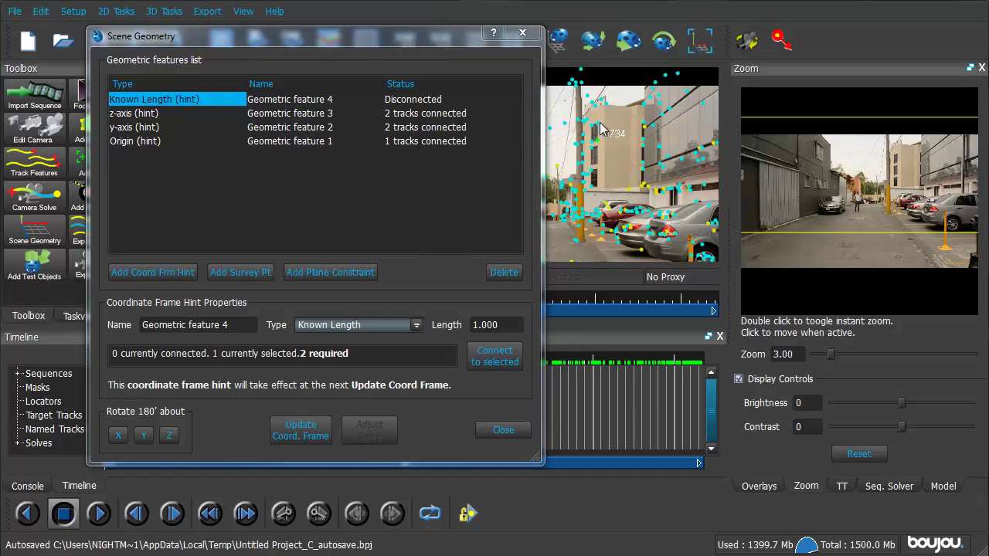
shift+click(603, 125)
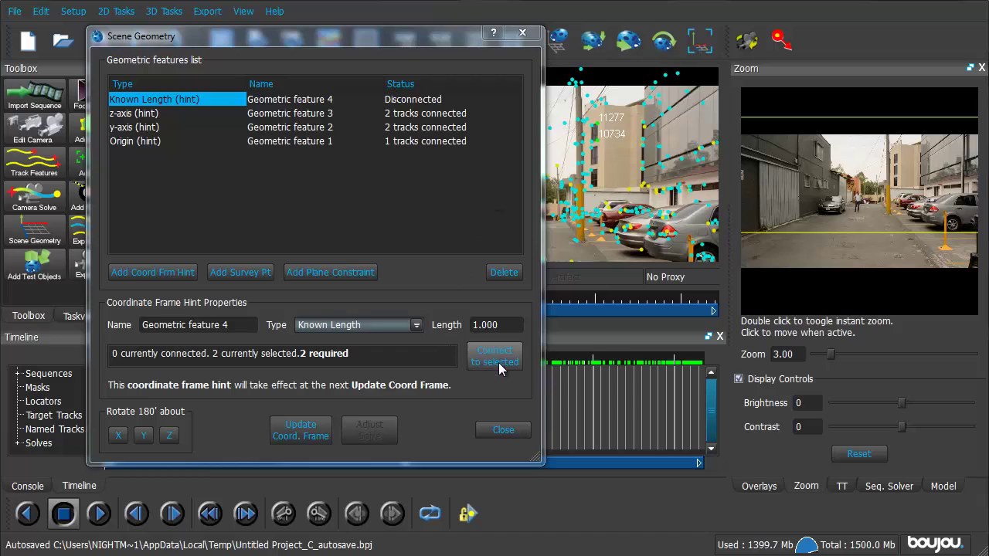
click(501, 324)
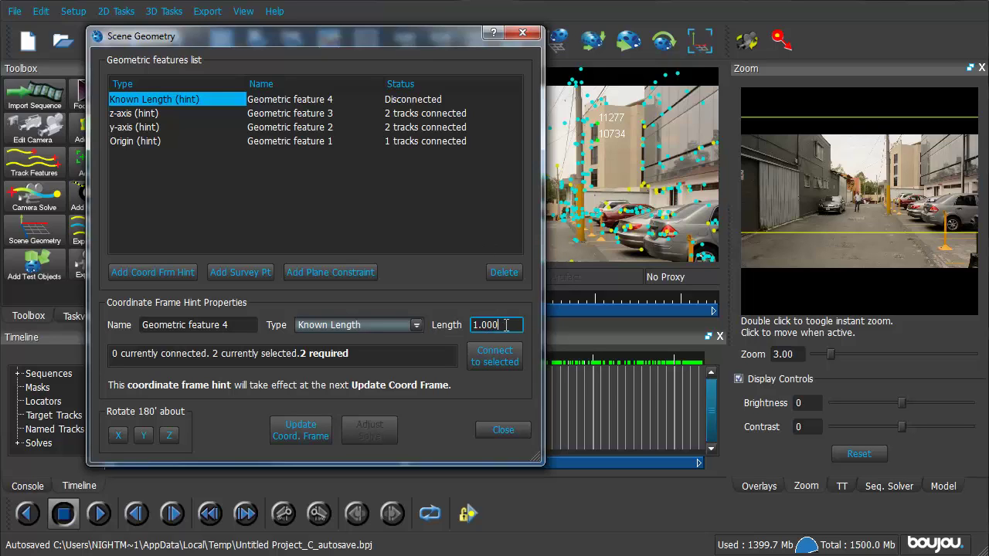
text(1)
click(506, 364)
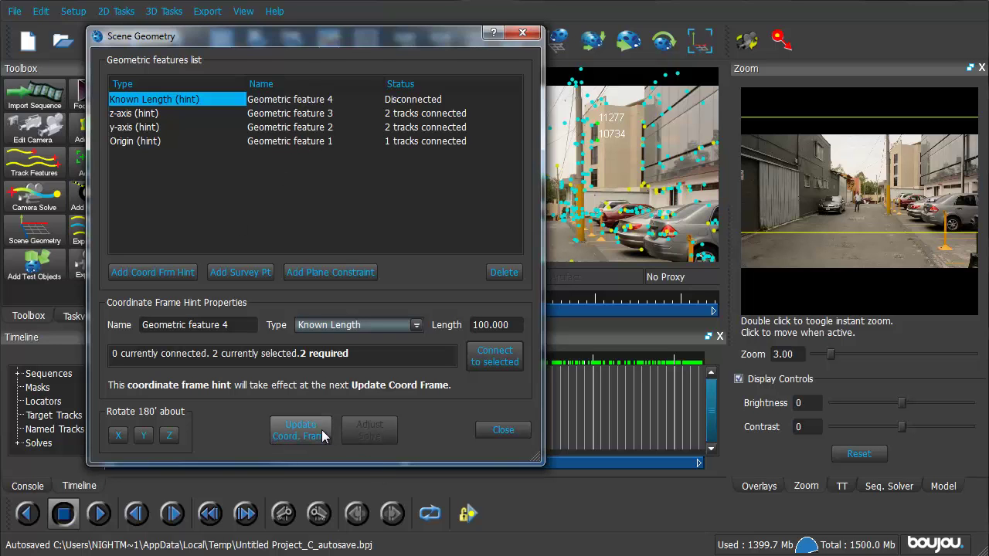
Step: Show the solve in the 3D view, update the coordinate frame from the hints and close Scene Geometry
drag(315, 45, 779, 68)
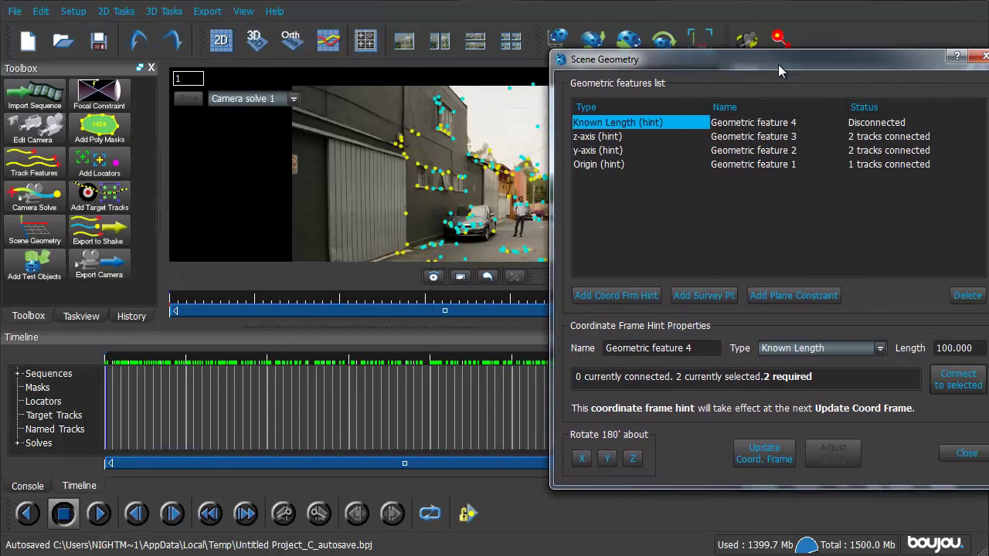
click(257, 39)
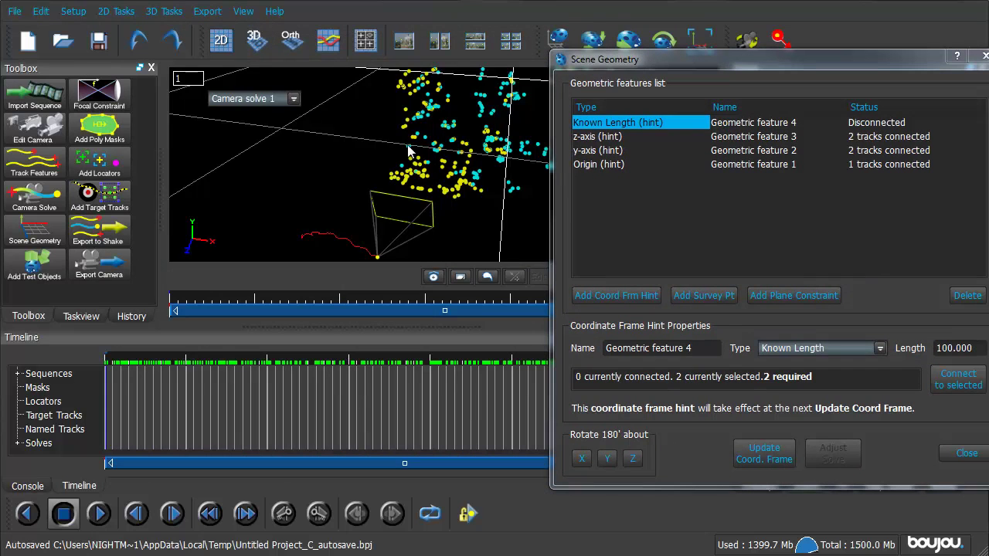
drag(409, 150, 689, 282)
click(760, 462)
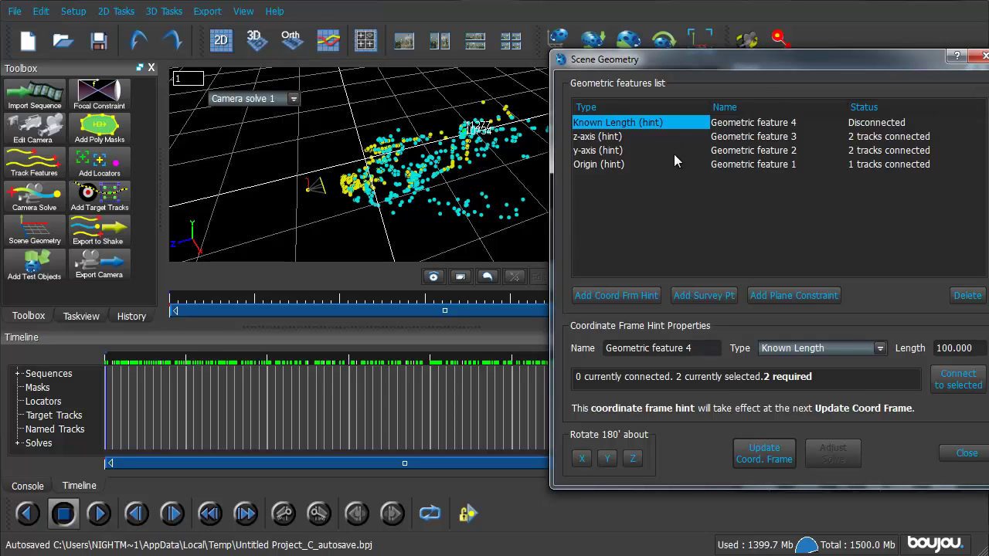
click(964, 453)
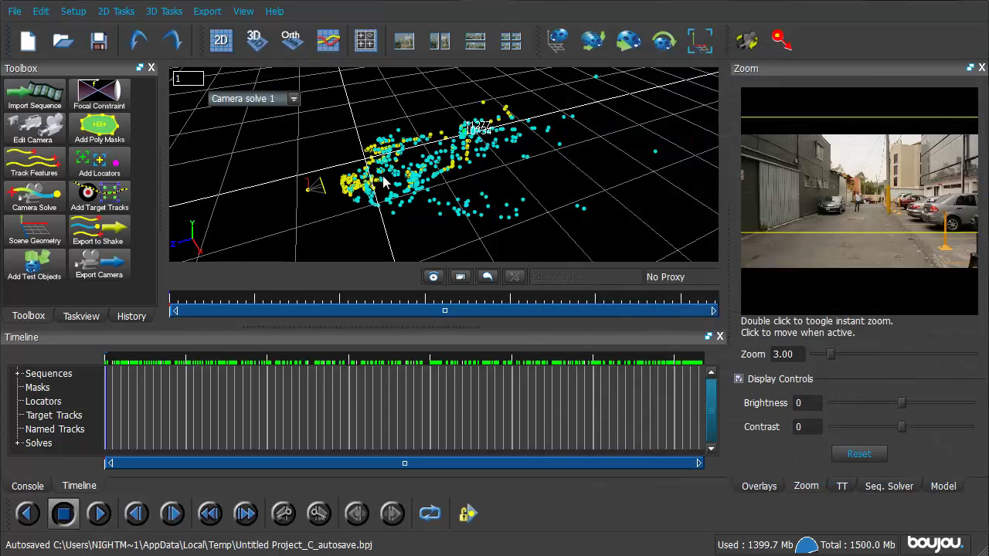
drag(386, 183, 314, 168)
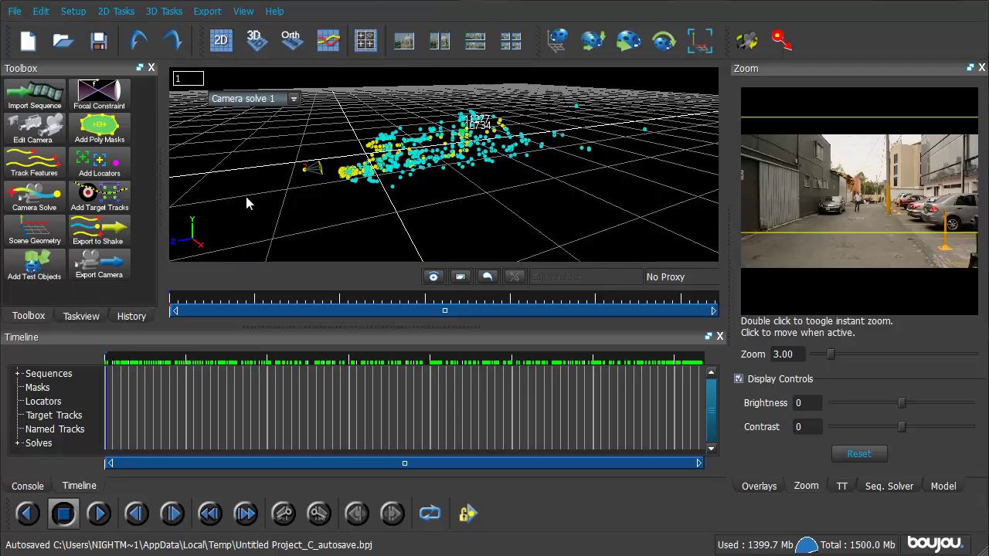
click(98, 271)
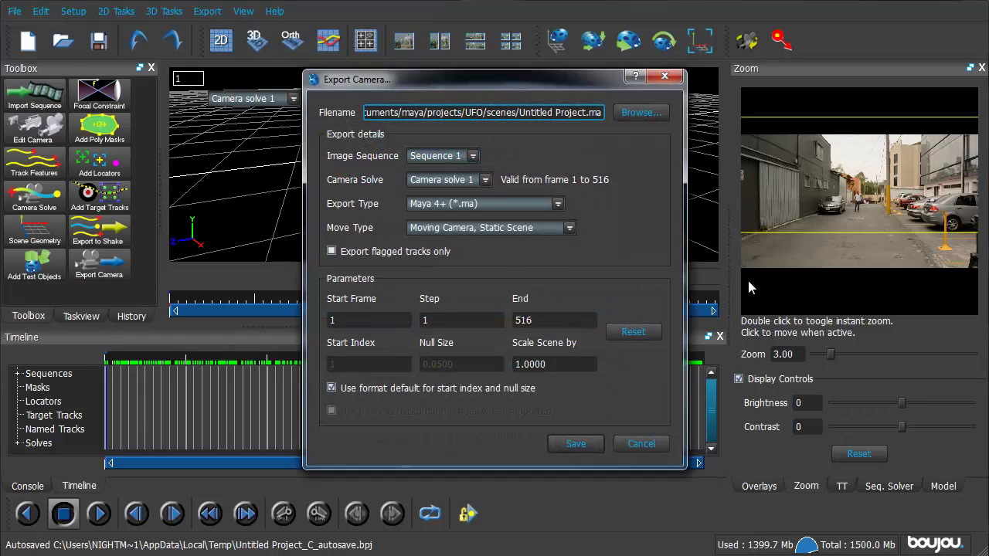
click(437, 204)
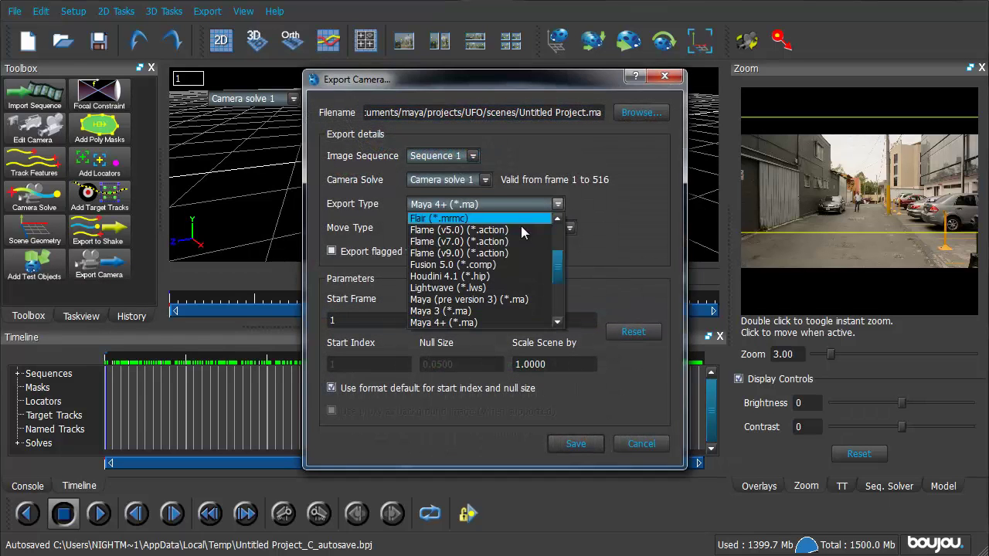
drag(566, 267, 565, 232)
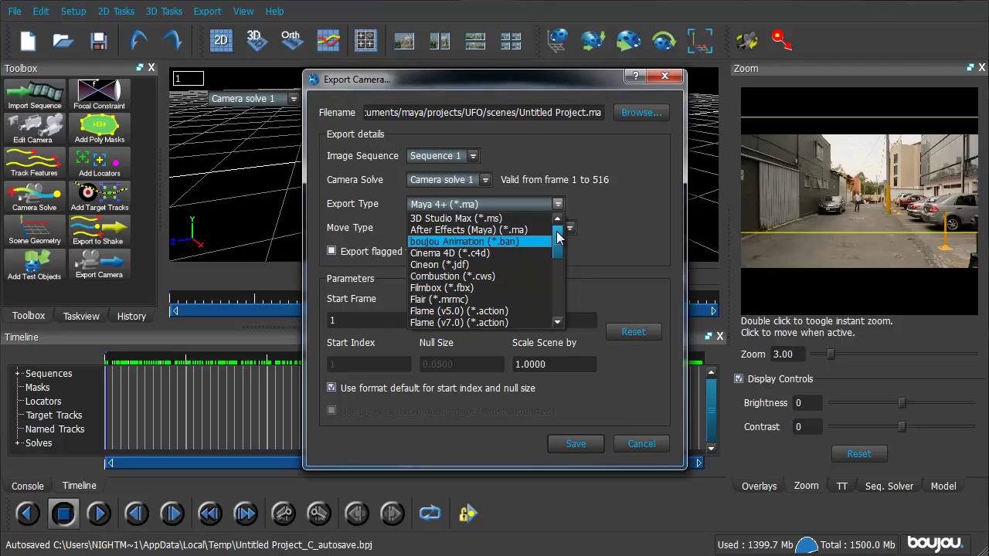
drag(565, 238, 570, 278)
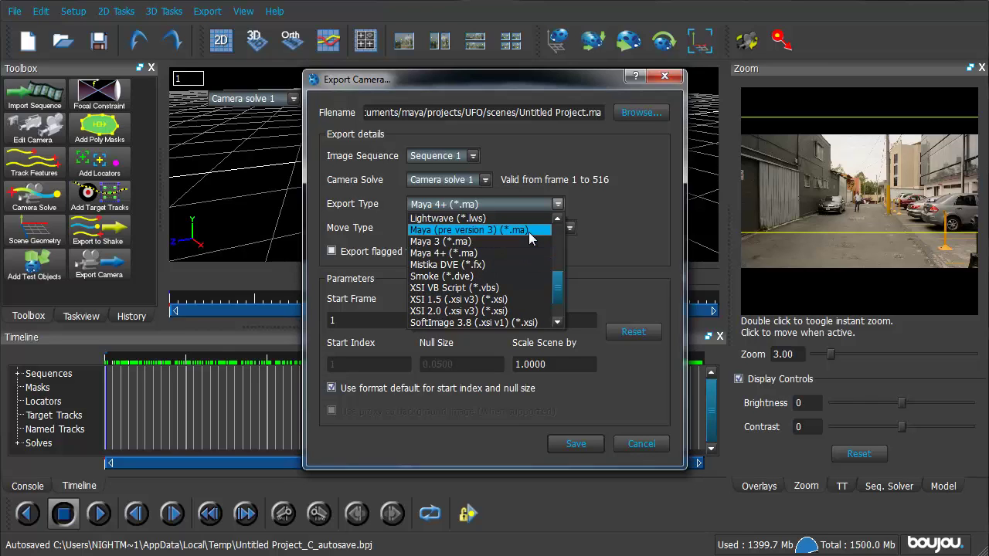
click(459, 257)
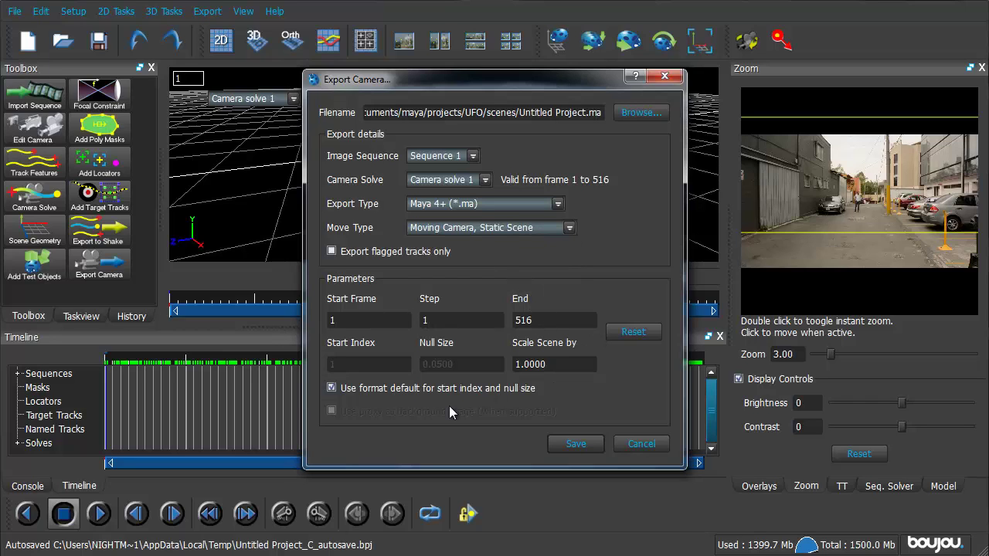
click(648, 445)
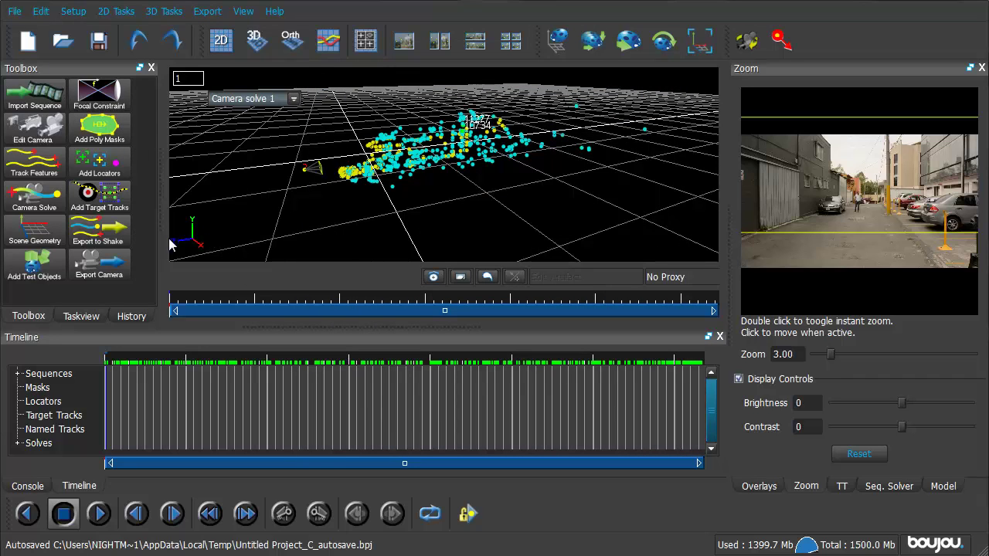
Step: Set the frame rate of Sequence 1 under Camera 1 to 23.976
click(82, 316)
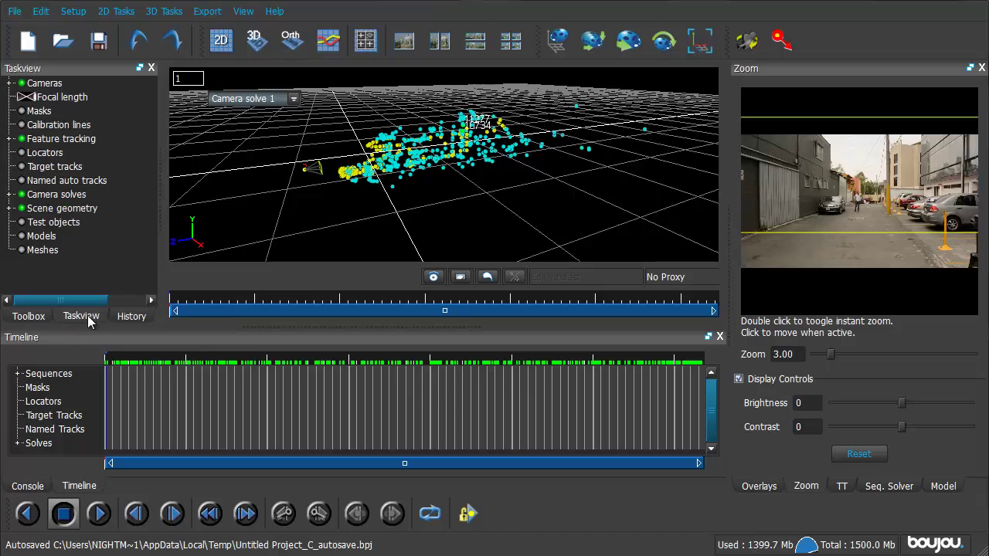
click(10, 83)
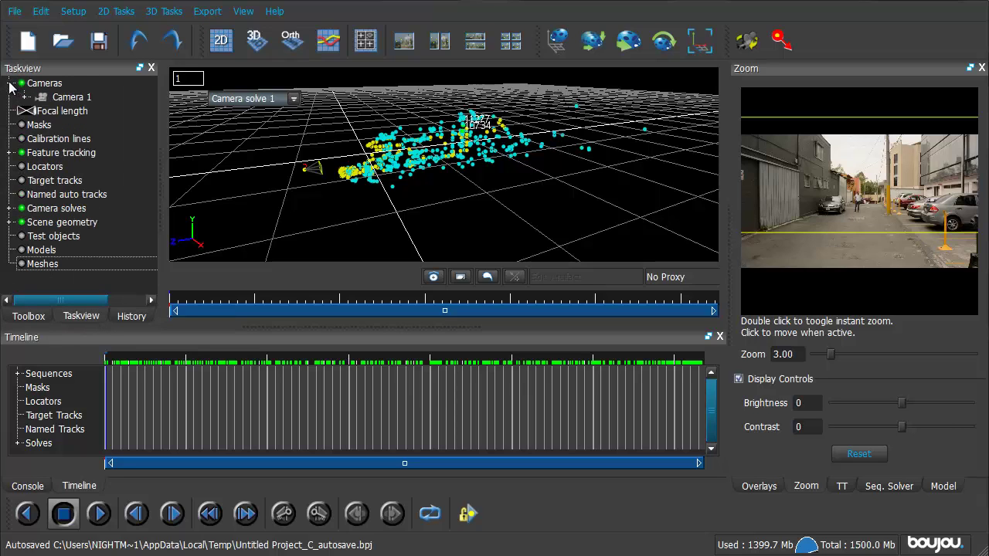
click(26, 98)
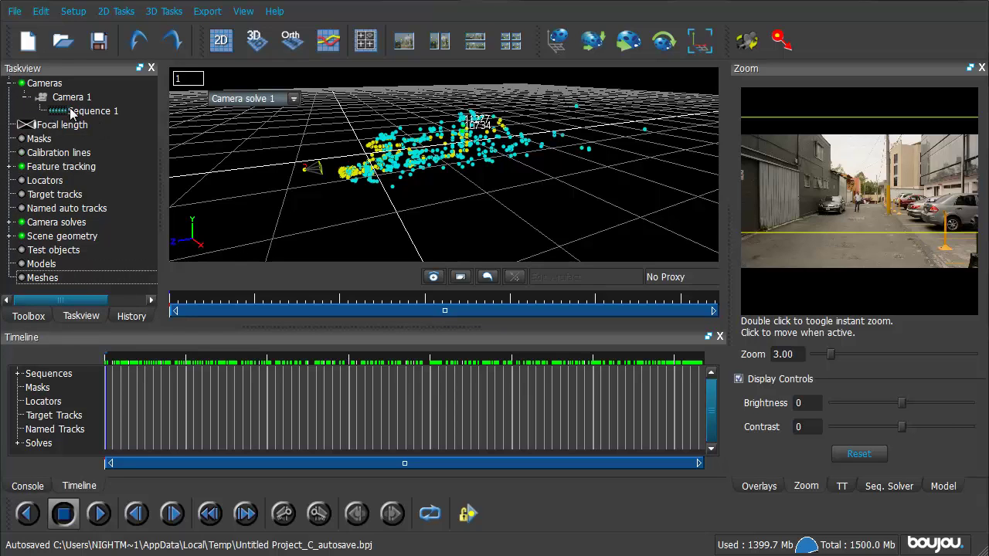
double_click(105, 113)
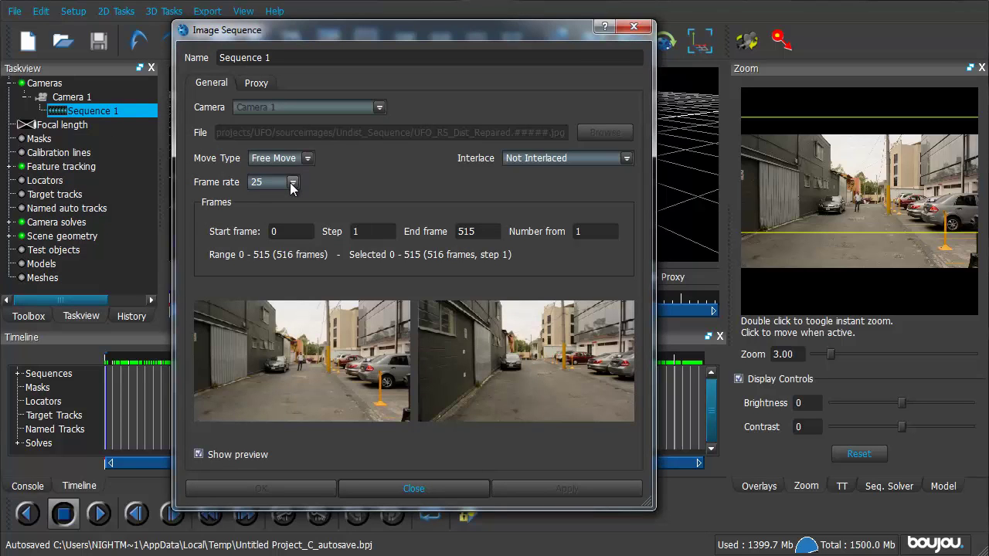
click(291, 184)
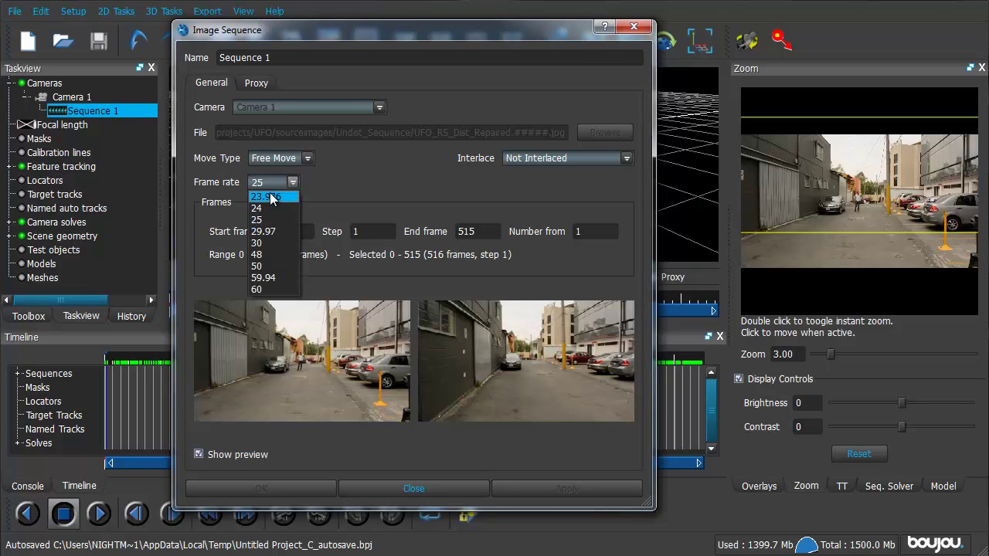
click(272, 199)
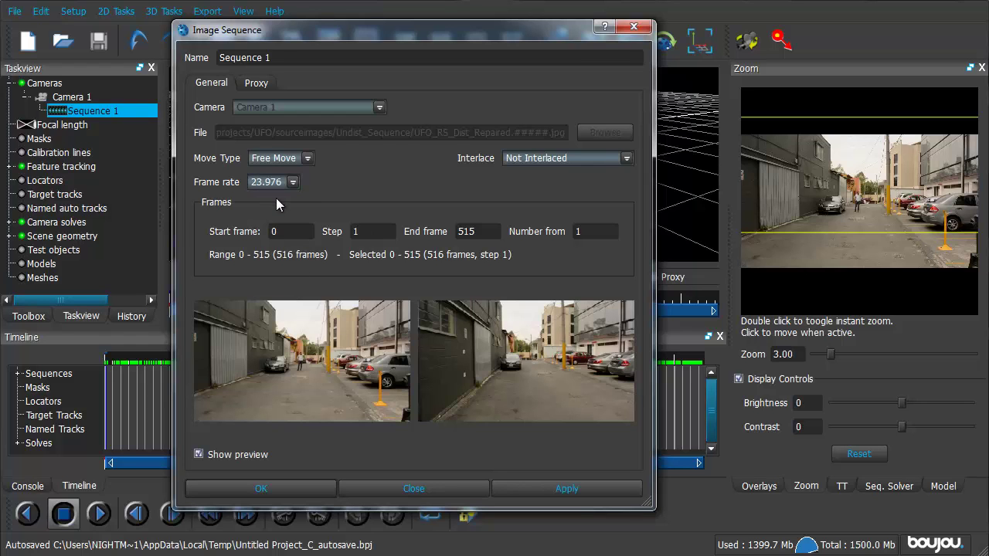
click(283, 487)
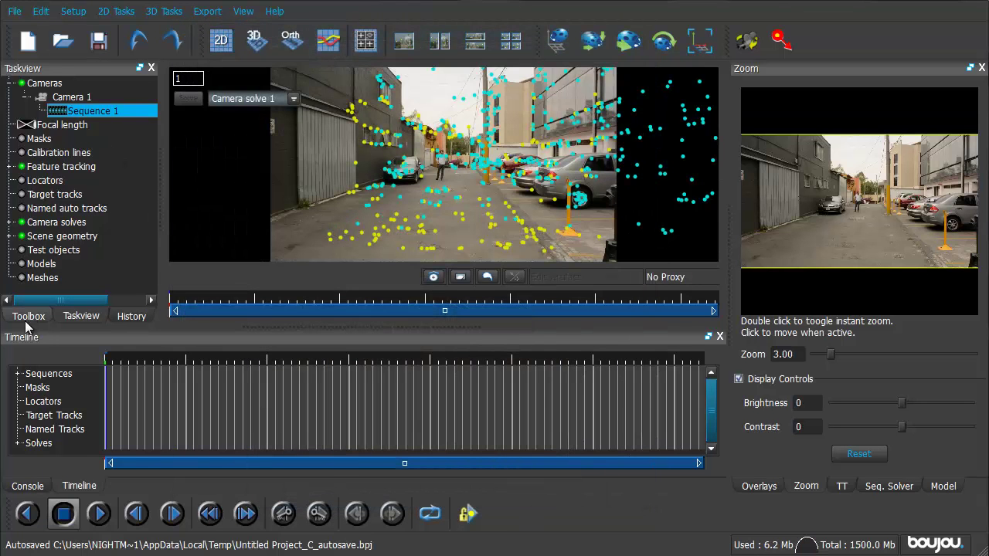
Step: Export Camera solve 1 as a Maya 4+ file named Untitled Project.ma to the Desktop, with a moving camera and static scene
click(31, 320)
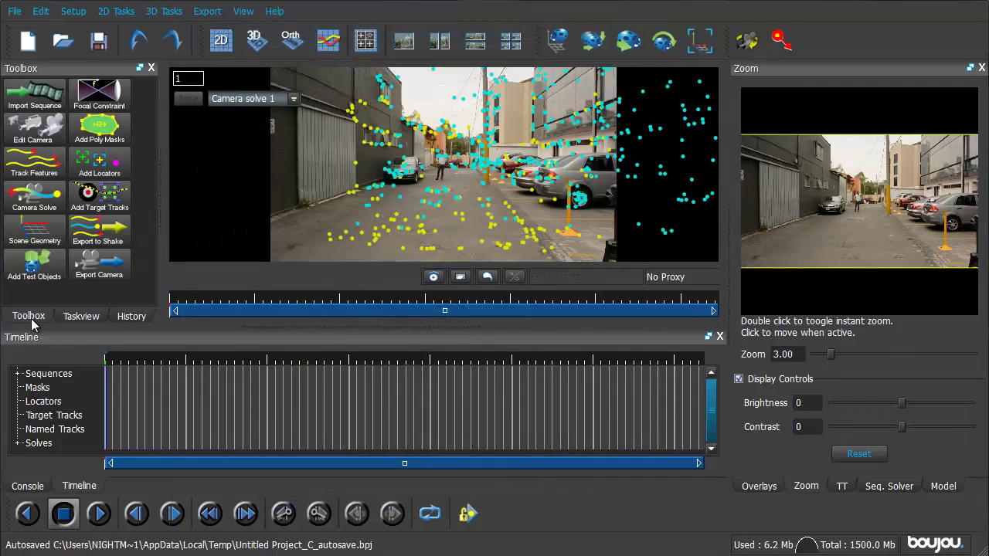
click(98, 267)
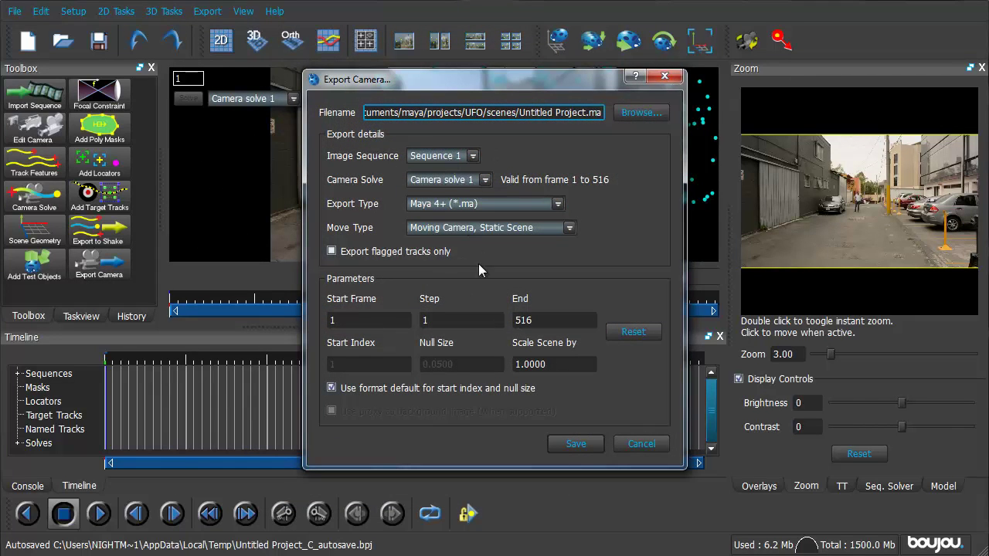
click(641, 114)
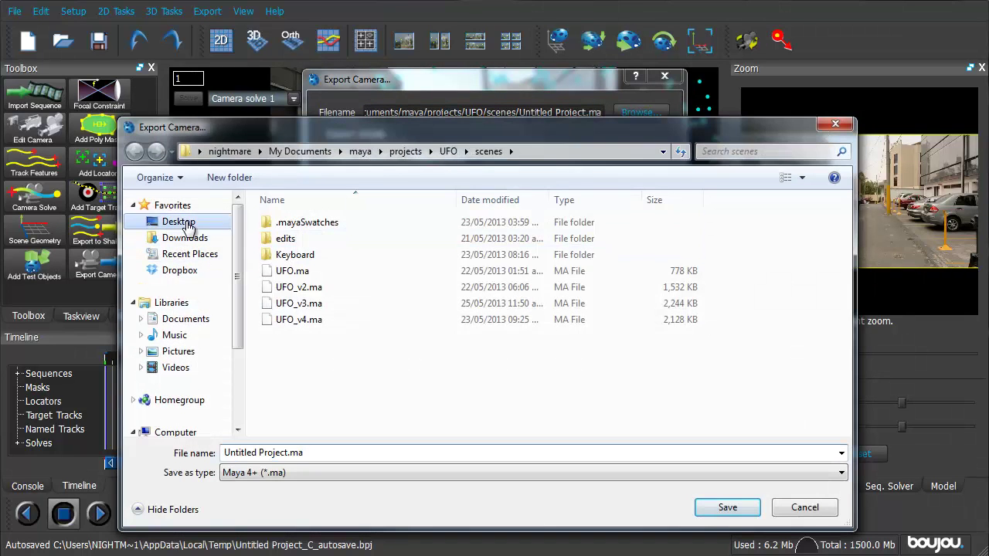
click(179, 221)
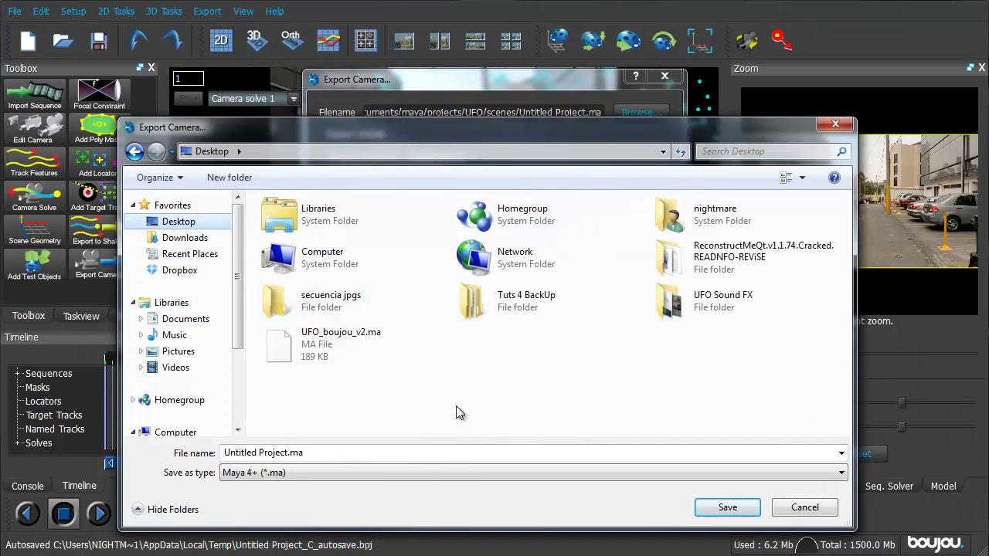
click(720, 510)
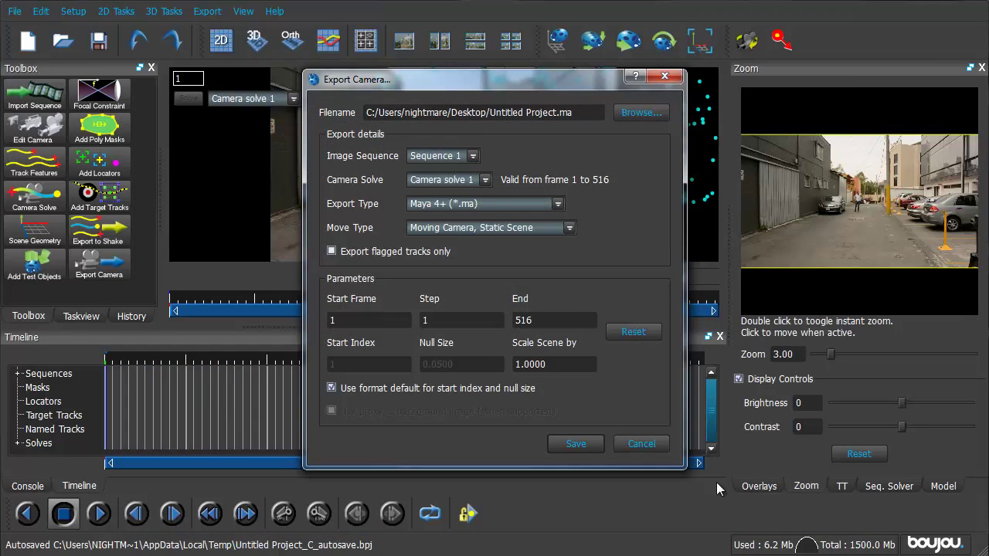
click(573, 444)
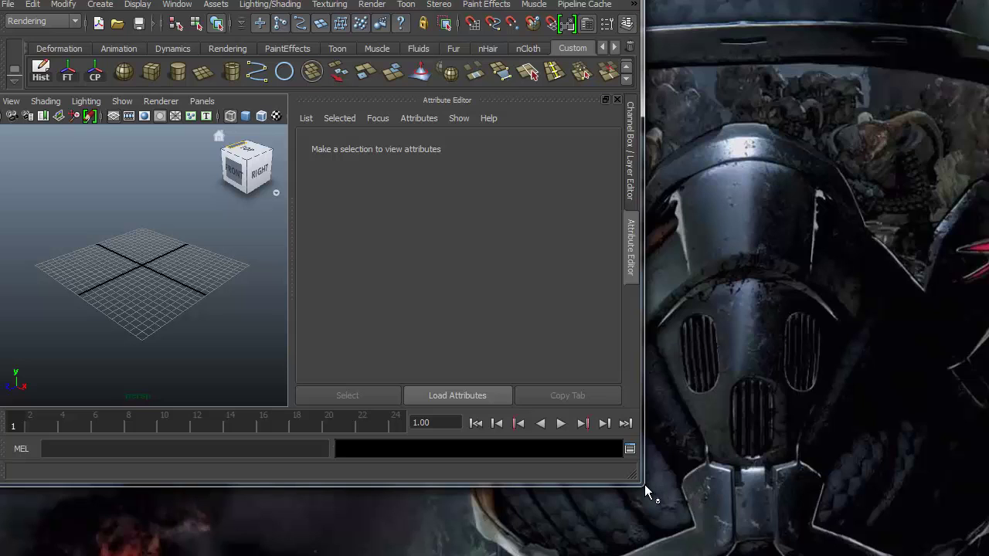
Step: Enlarge the Maya window and open Untitled Project.ma from the Desktop without saving the current scene
drag(645, 485, 987, 555)
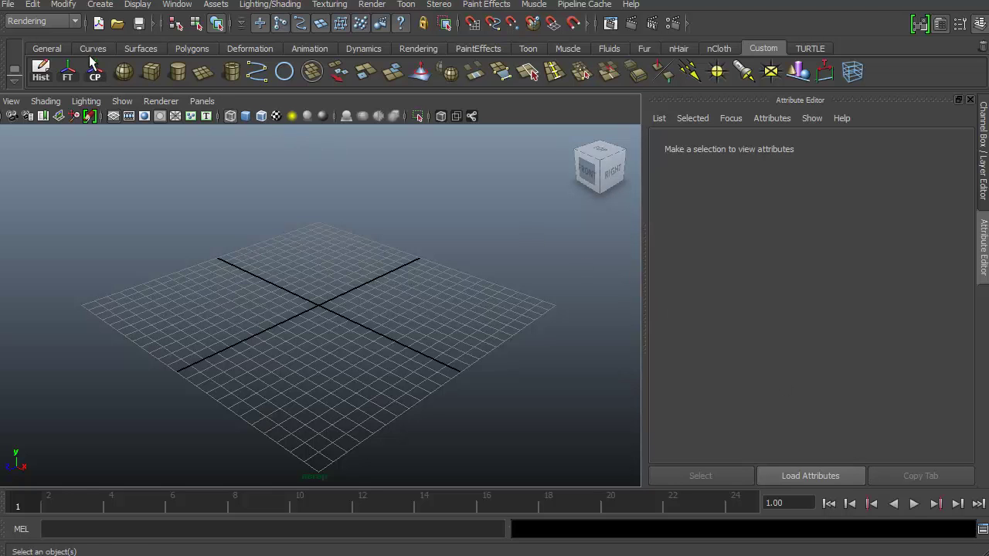
click(117, 22)
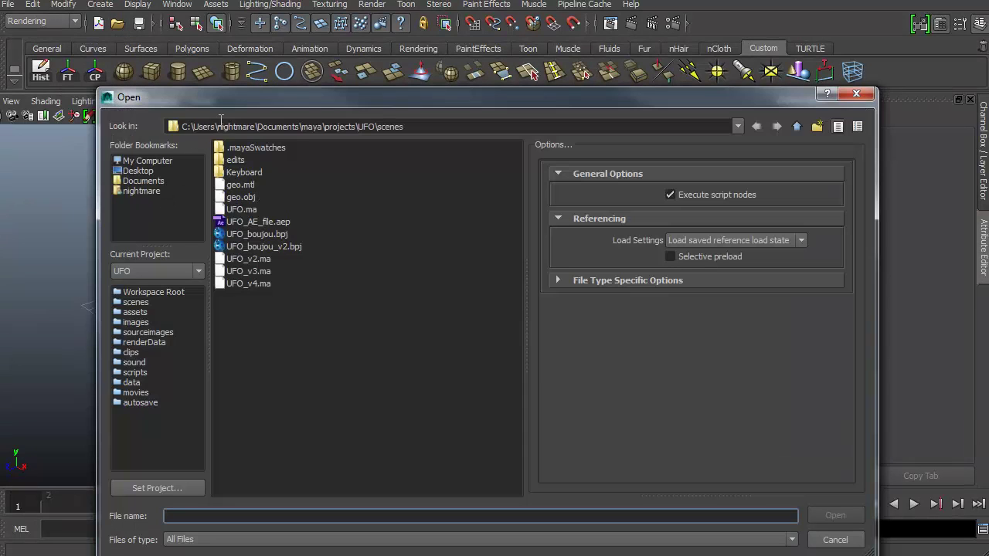
drag(229, 98, 217, 25)
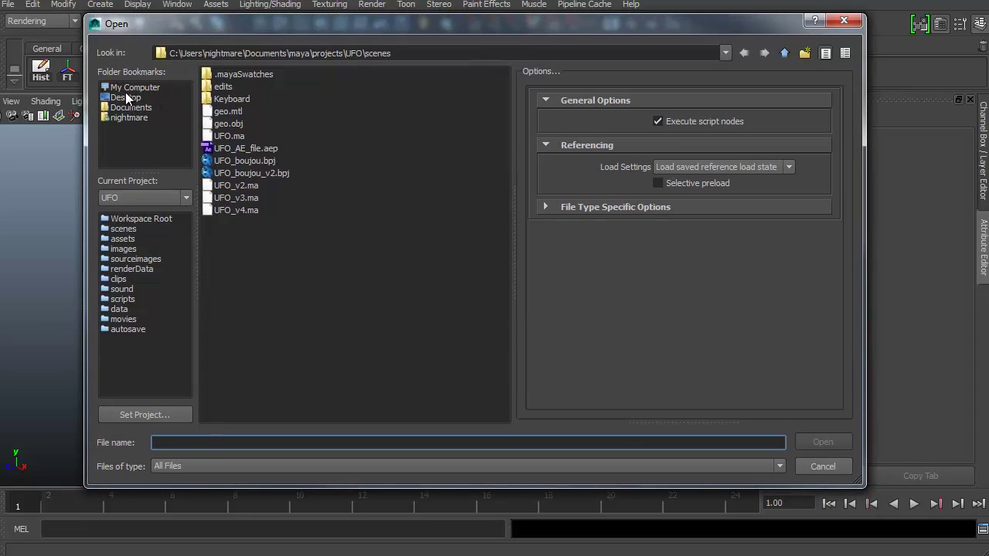
click(127, 98)
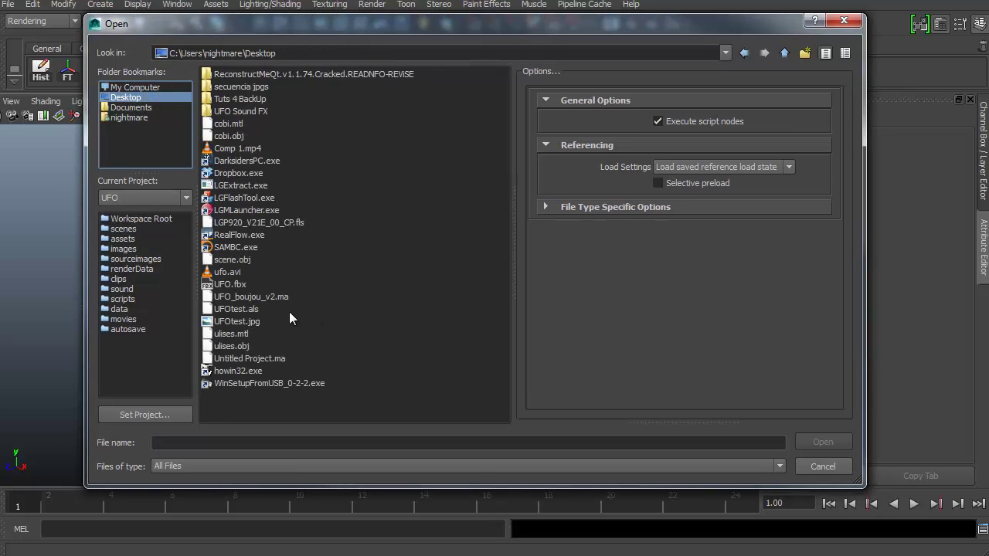
click(272, 359)
double_click(271, 360)
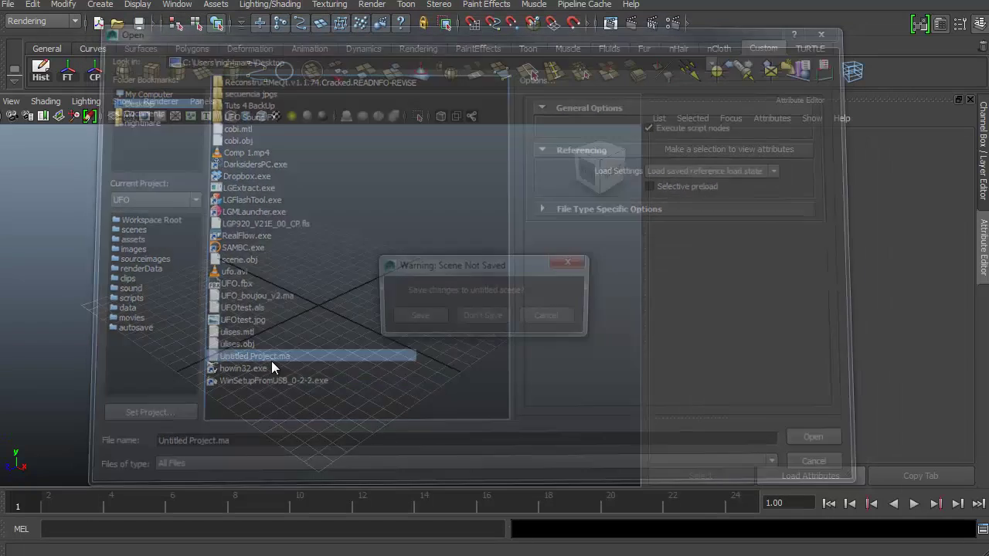
click(491, 315)
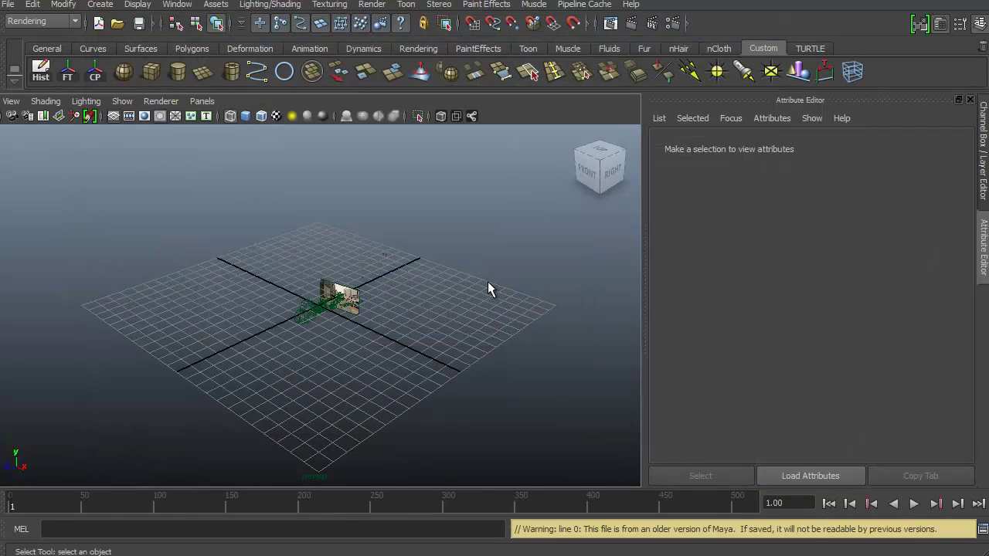
Step: Examine the imported camera, its image plane and the cloud of tracking locators in the perspective view
click(371, 328)
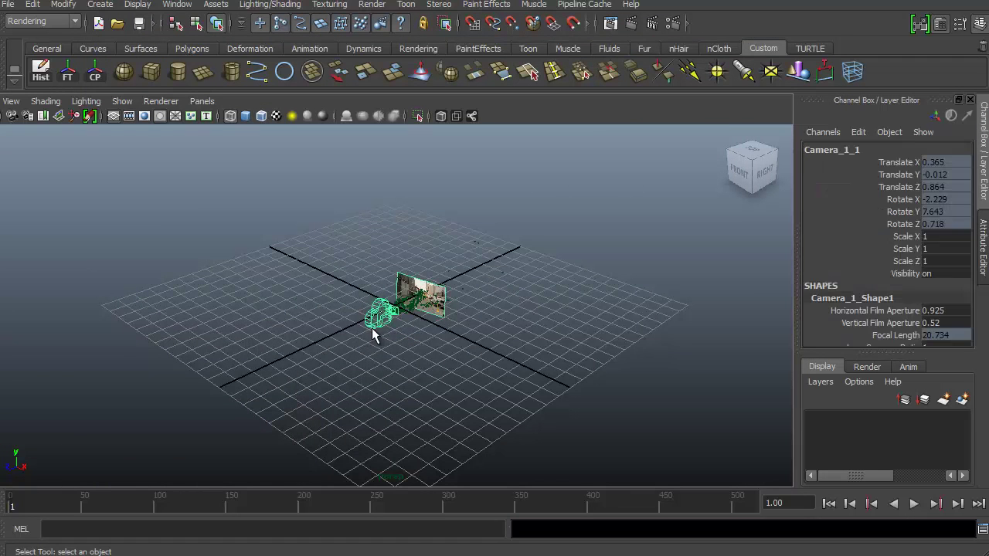
scroll(376, 330, up, 5)
alt+drag(376, 331, 305, 359)
alt+right_drag(305, 359, 728, 302)
alt+middle_drag(729, 302, 536, 276)
alt+drag(536, 276, 461, 223)
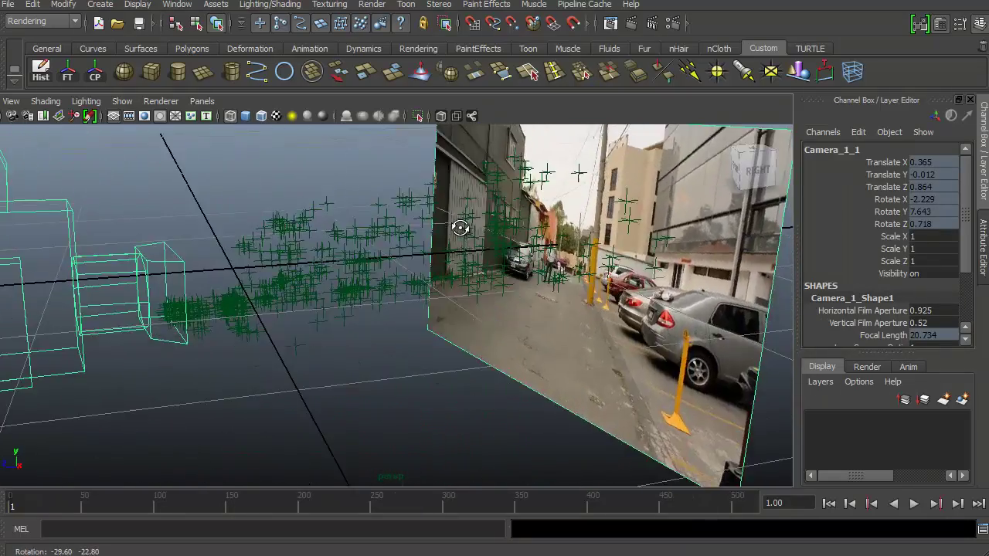
alt+middle_drag(687, 243, 314, 358)
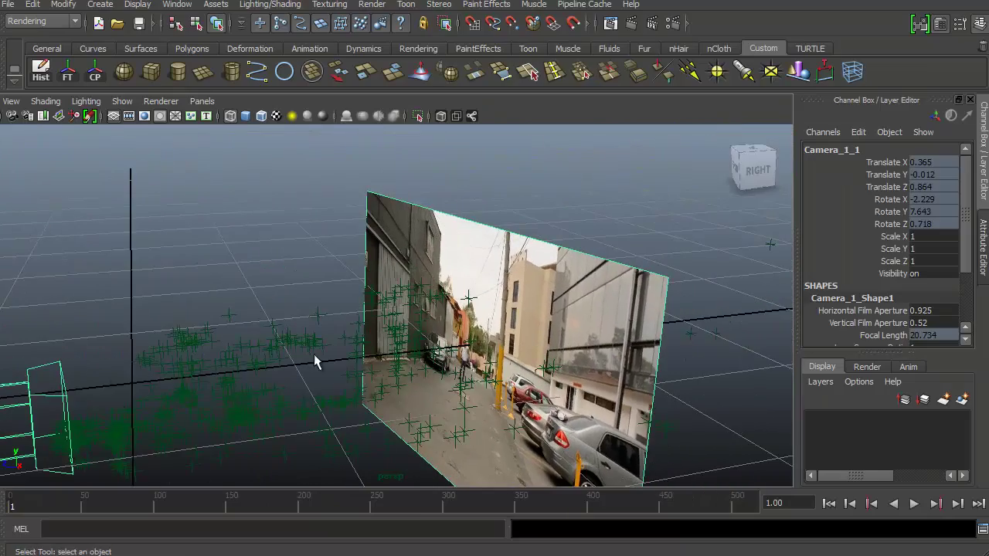
alt+drag(126, 420, 305, 324)
click(164, 367)
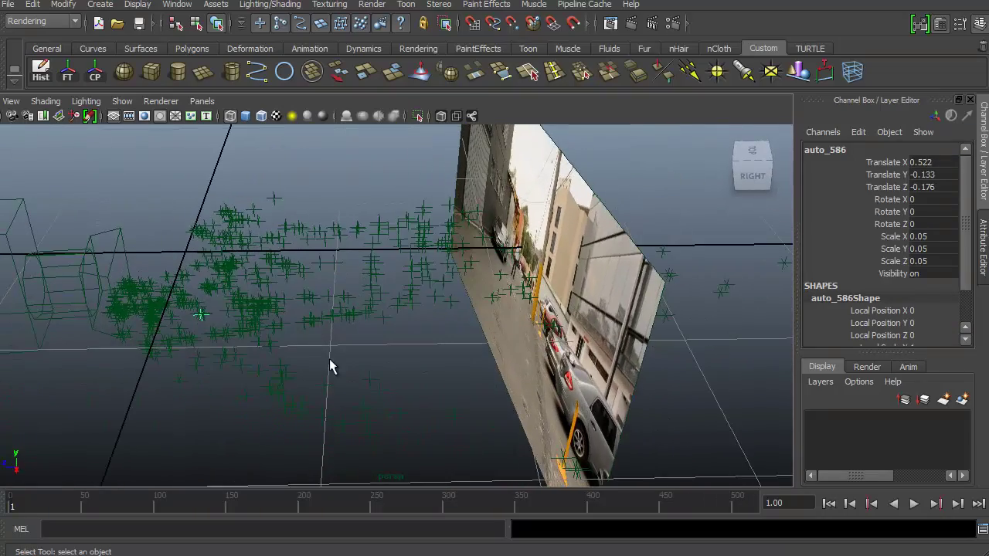
Step: Look through Camera_1_1 in the viewport and play the tracked shot, stopping at frame 310
click(201, 102)
mouse_move(227, 116)
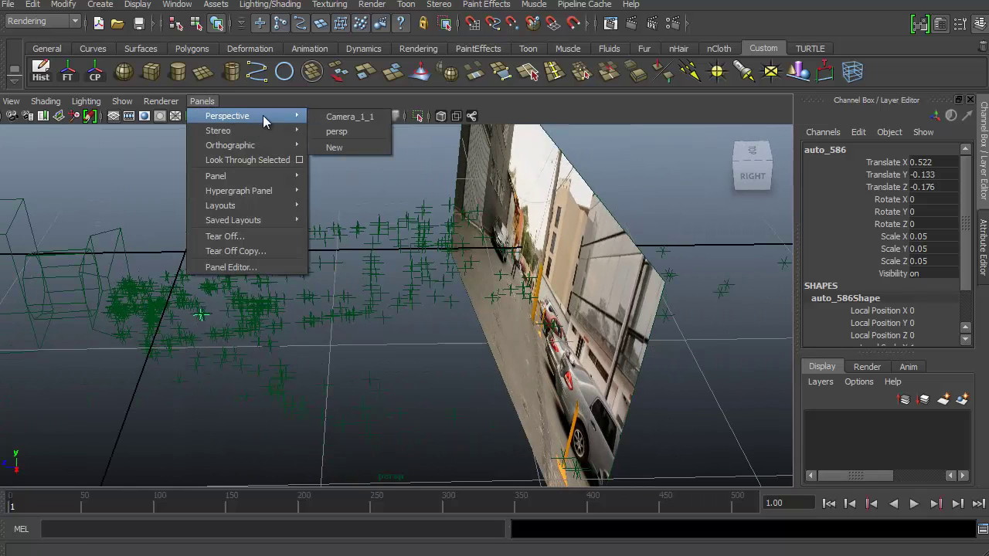
click(366, 122)
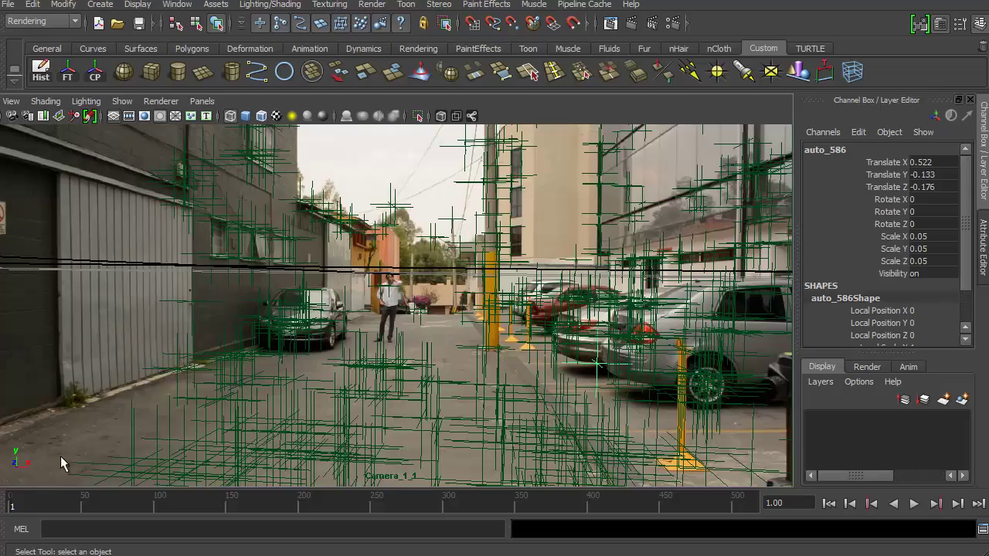
key(alt+v)
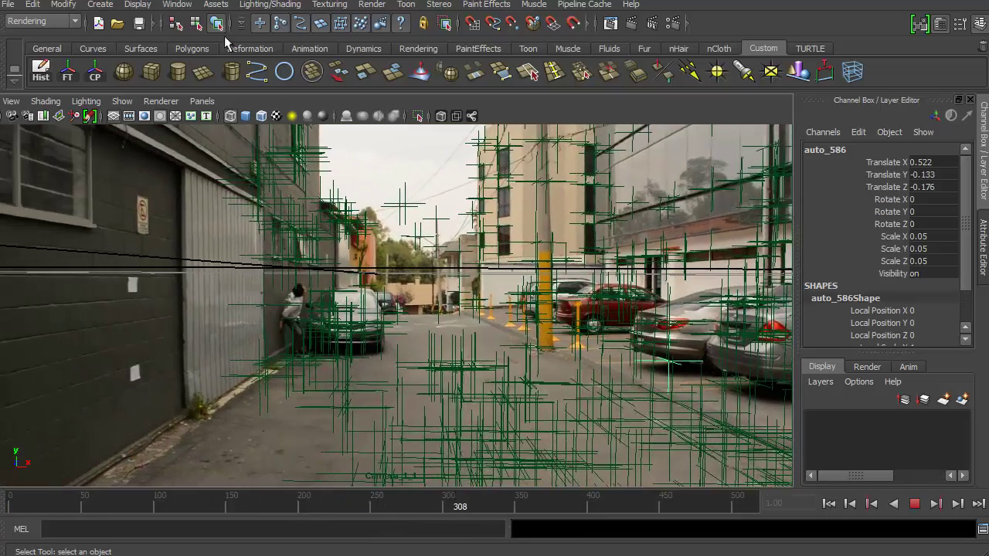
key(Escape)
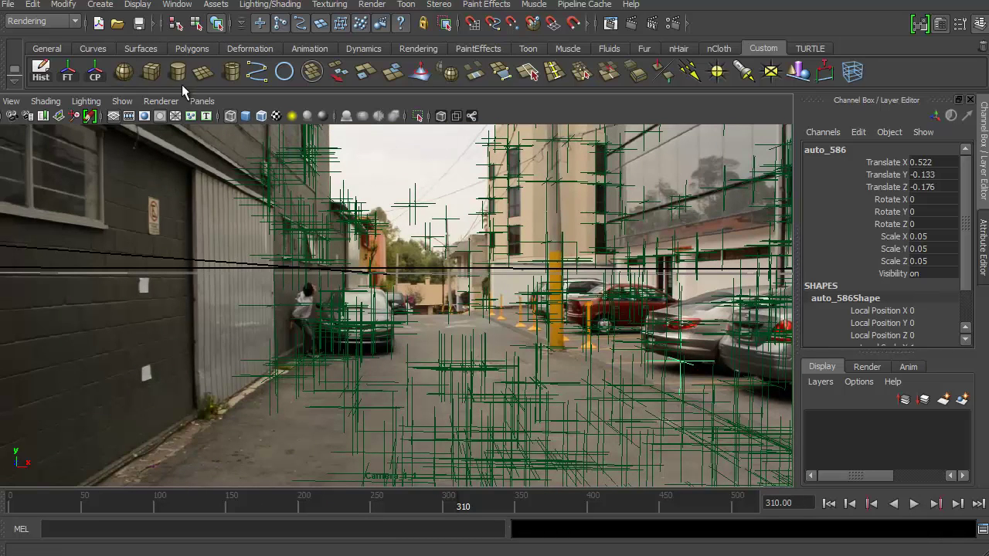
Step: Draw a shaded polygon sphere in the alley at about X 0.177, Y -0.143, Z -0.16 and scrub the timeline to check its tracking
click(124, 71)
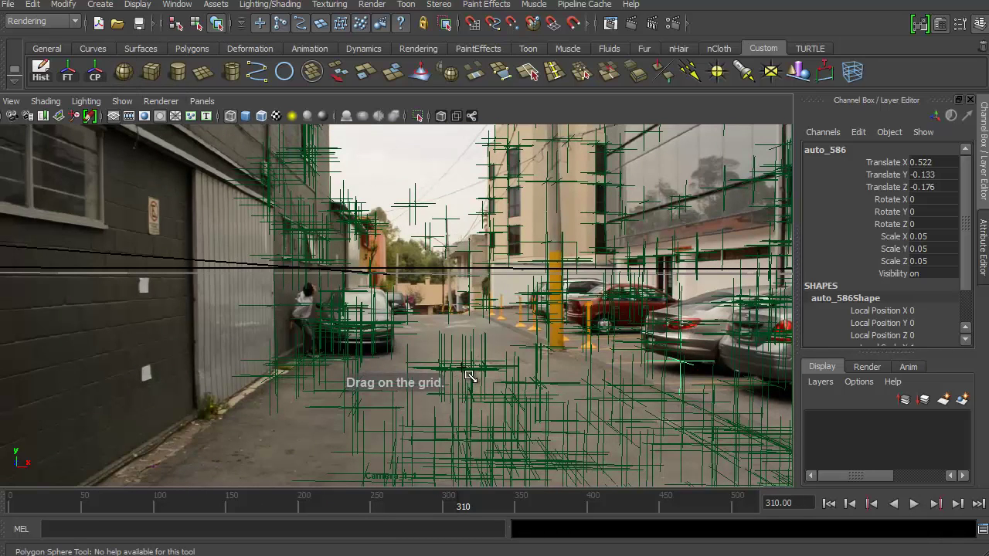
drag(448, 370, 488, 379)
key(5)
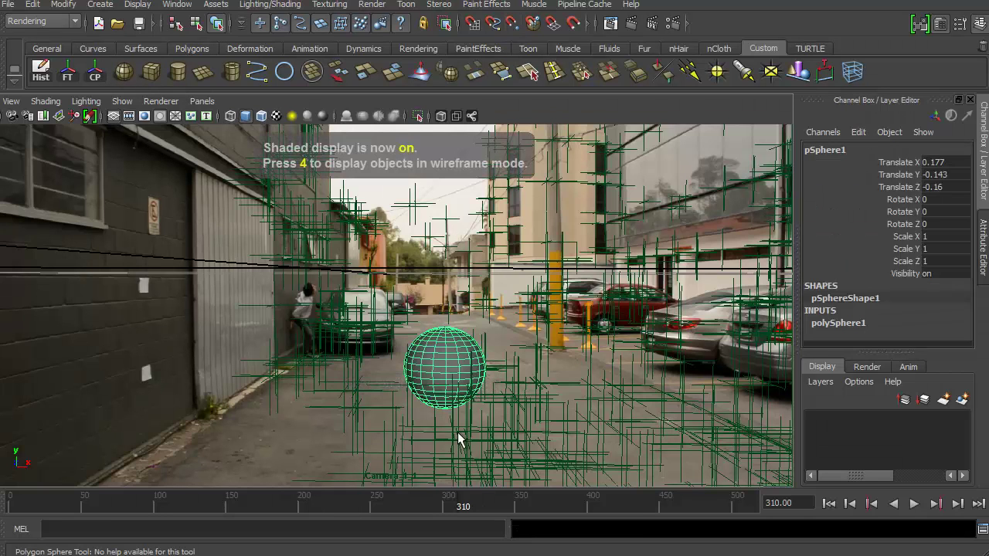
click(131, 508)
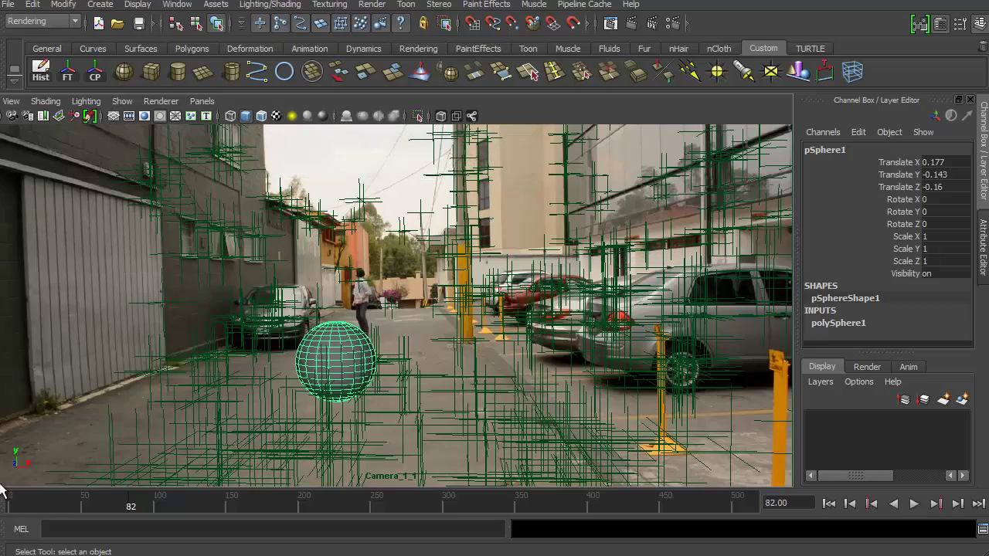
mouse_move(27, 502)
mouse_down()
mouse_move(737, 500)
mouse_move(516, 499)
mouse_move(536, 501)
mouse_up()
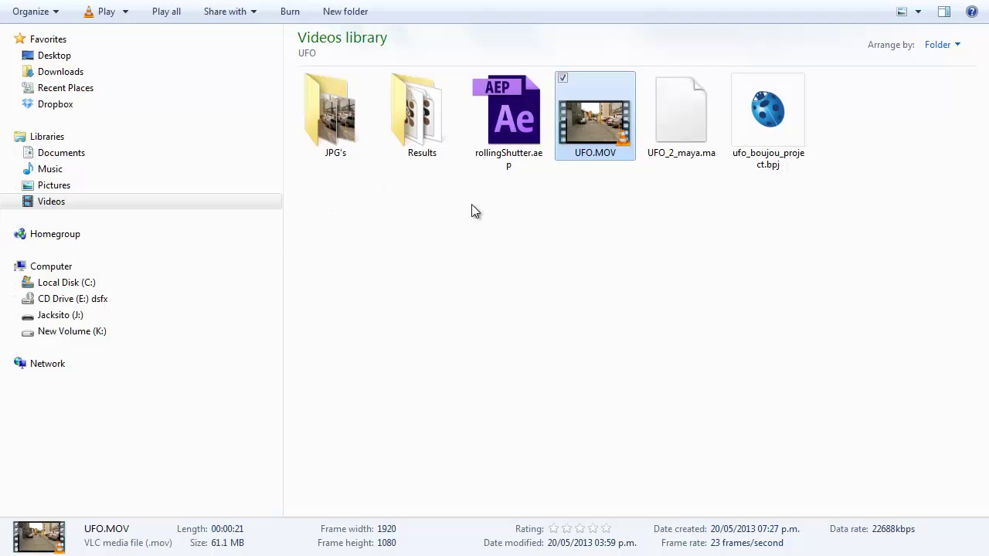
Step: Switch to Windows Explorer and play Background Plate.MOV from the UFO Sound FX folder on the Desktop
click(78, 58)
click(430, 354)
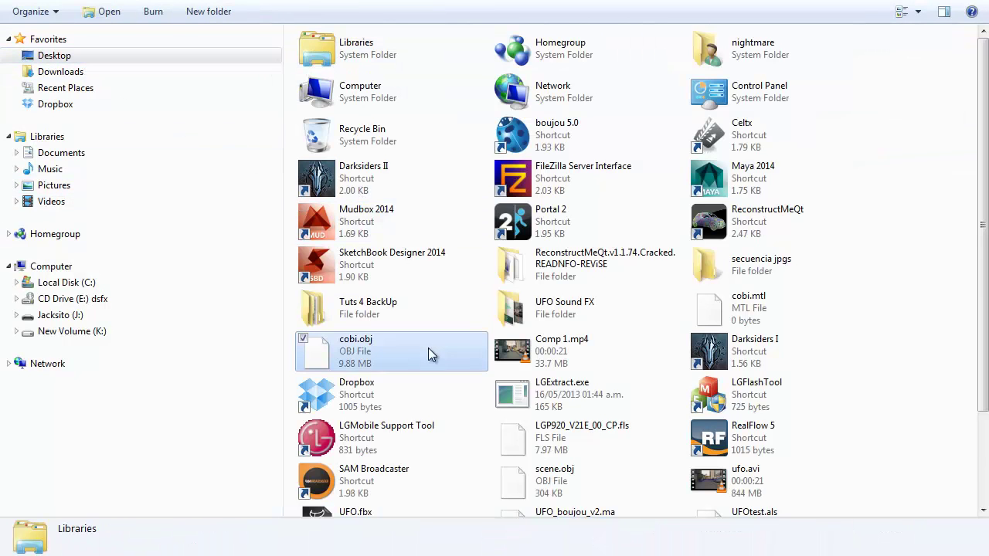
double_click(569, 312)
click(408, 139)
scroll(417, 278, down, 4)
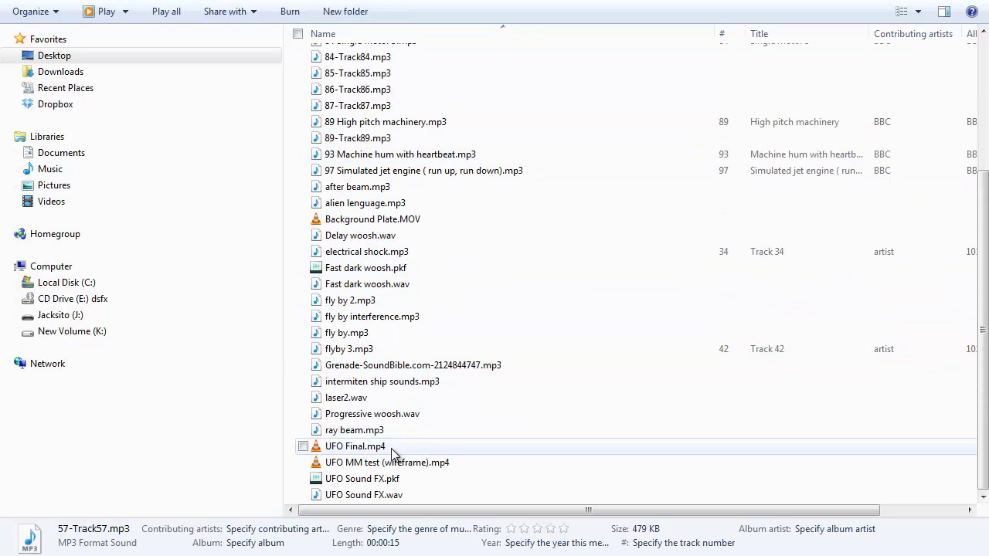
click(409, 220)
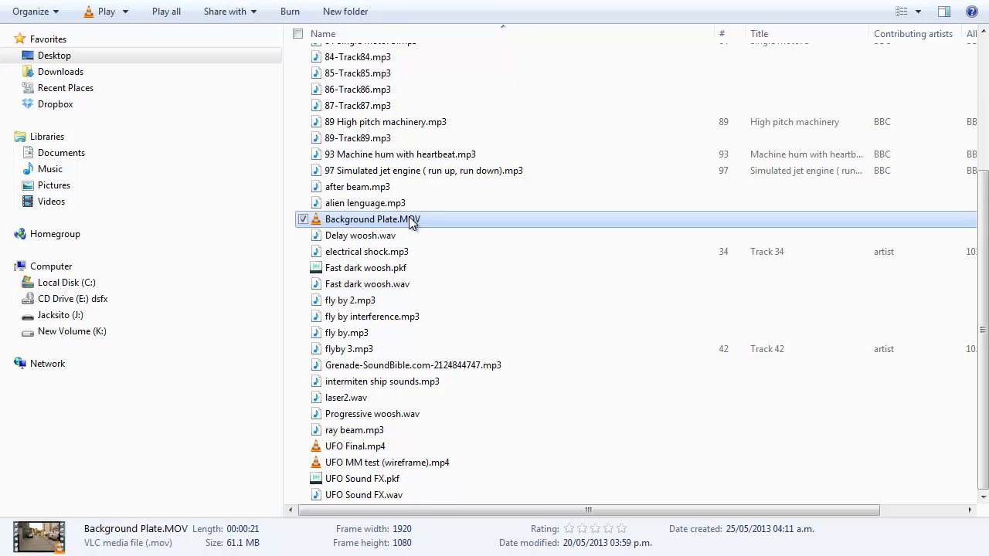
double_click(409, 221)
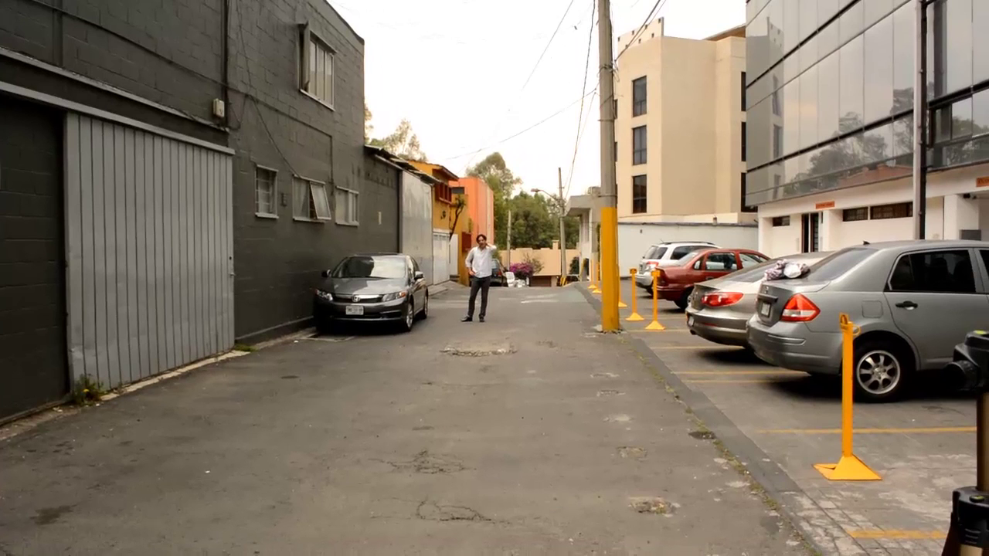
Step: Return to the UFO Sound FX folder and add UFO Final.mp4 to the VLC media player playlist
key(alt+Tab)
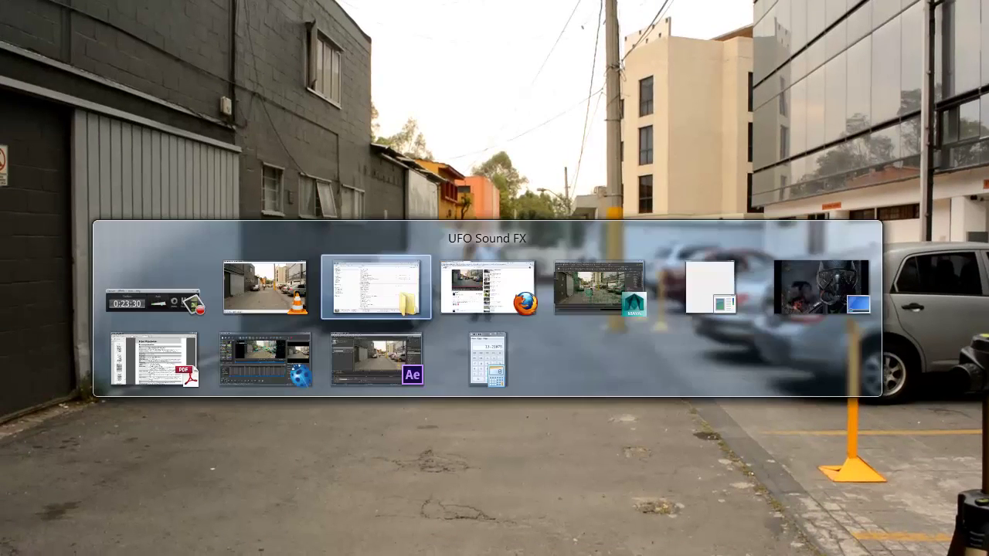
click(354, 448)
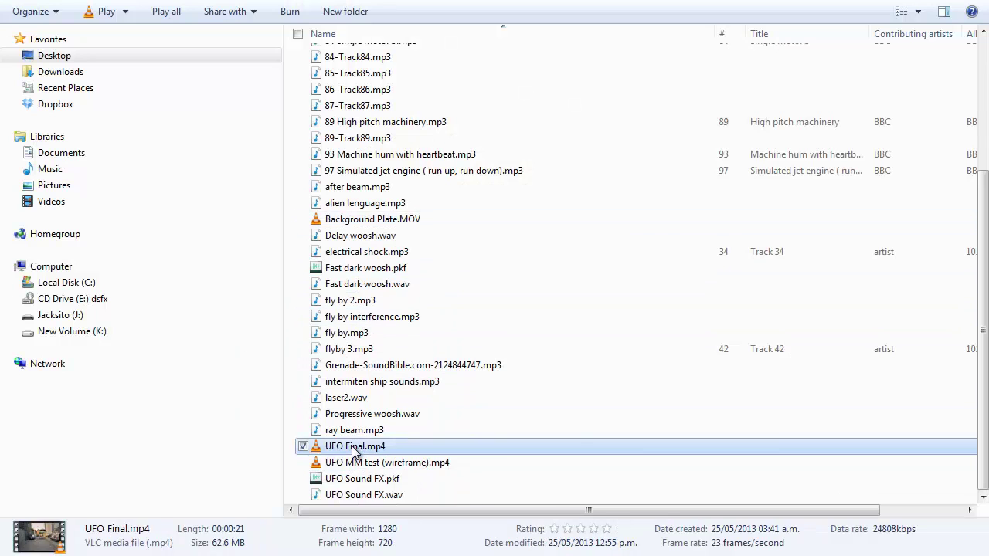
click(430, 130)
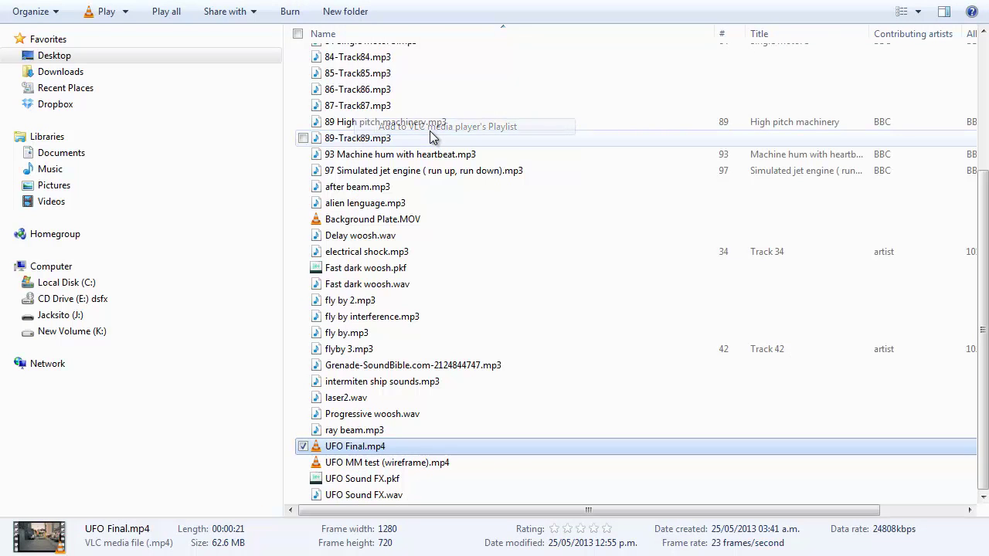